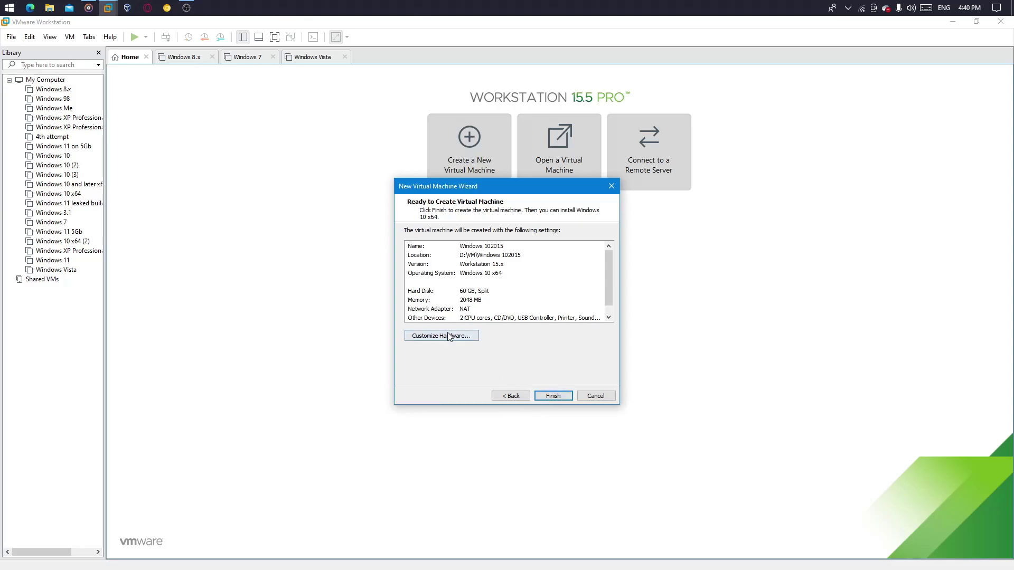
Set the new virtual machine's CD/DVD drive to use the ISO image D:\OS\Win10_English_x64.iso
{"action": "left_click", "coordinate": [449, 336]}
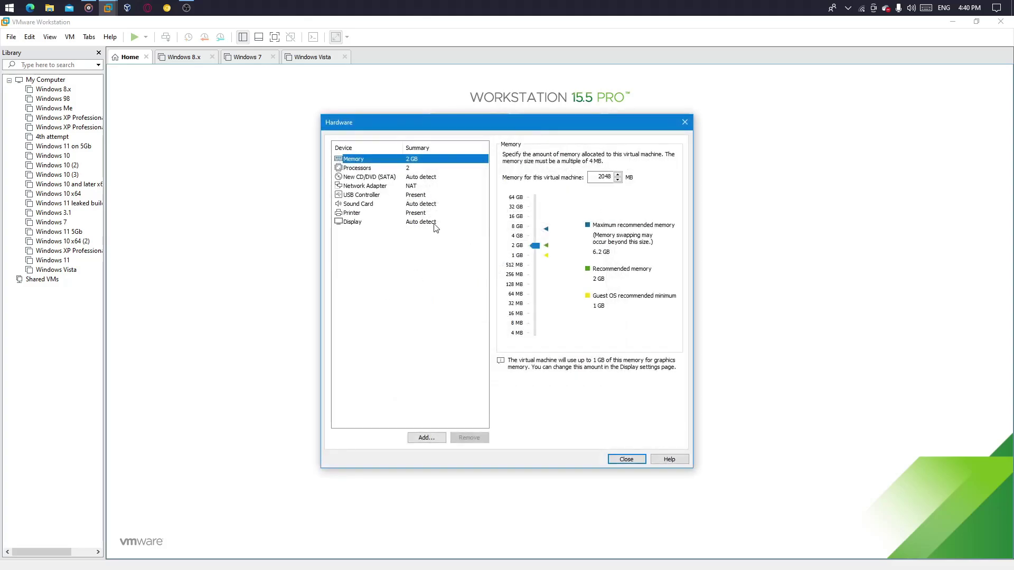
{"action": "left_click", "coordinate": [395, 186]}
{"action": "left_click", "coordinate": [417, 196]}
{"action": "left_click", "coordinate": [409, 178]}
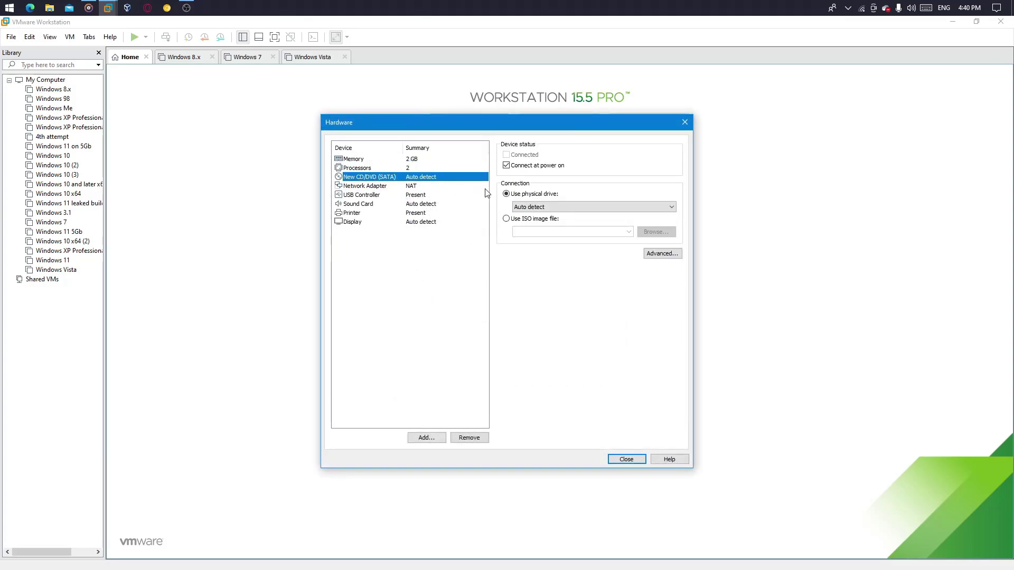
{"action": "left_click", "coordinate": [525, 219]}
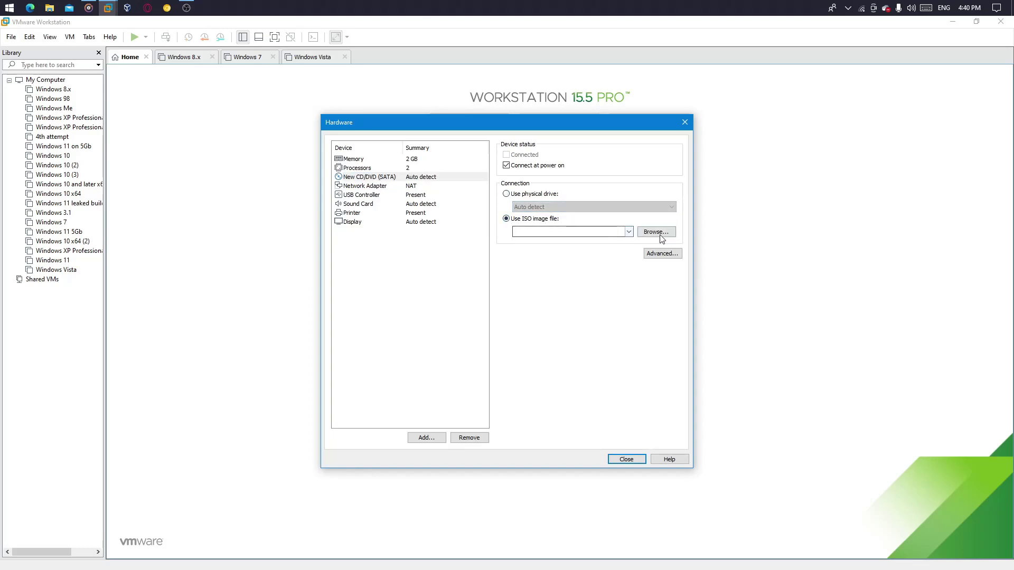
{"action": "left_click", "coordinate": [656, 232]}
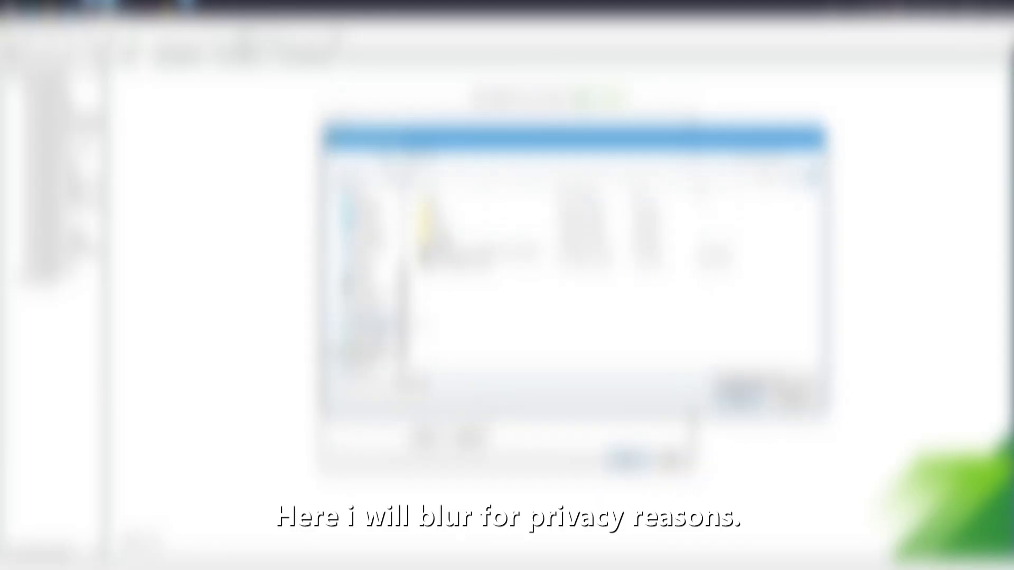
{"action": "left_click", "coordinate": [370, 311]}
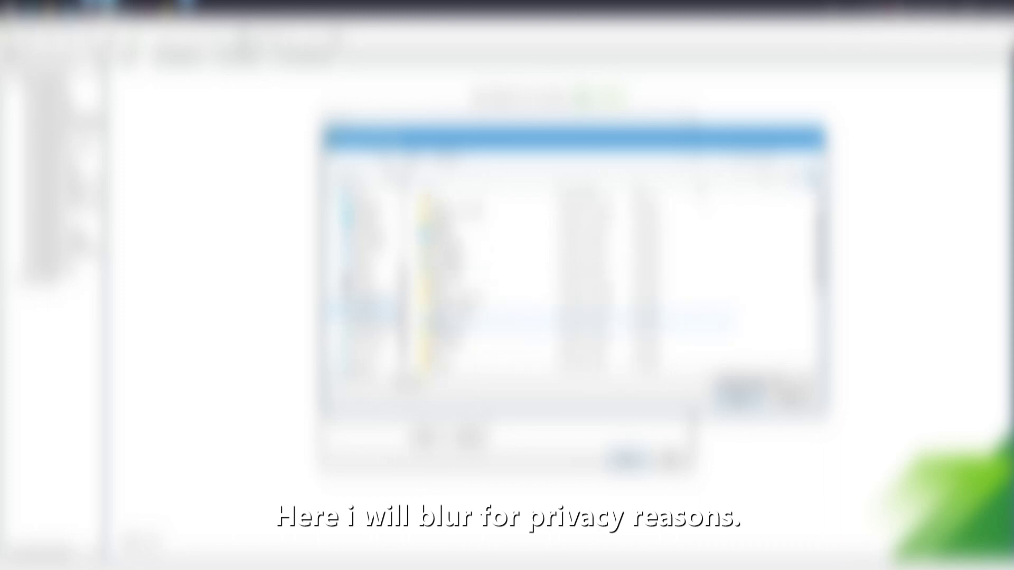
{"action": "double_click", "coordinate": [476, 317]}
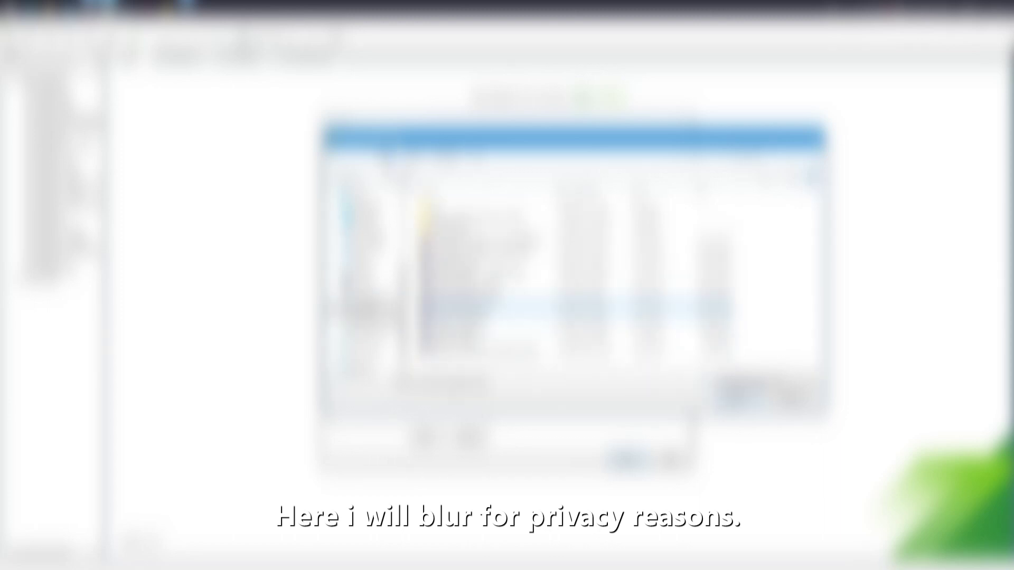
{"action": "double_click", "coordinate": [581, 306]}
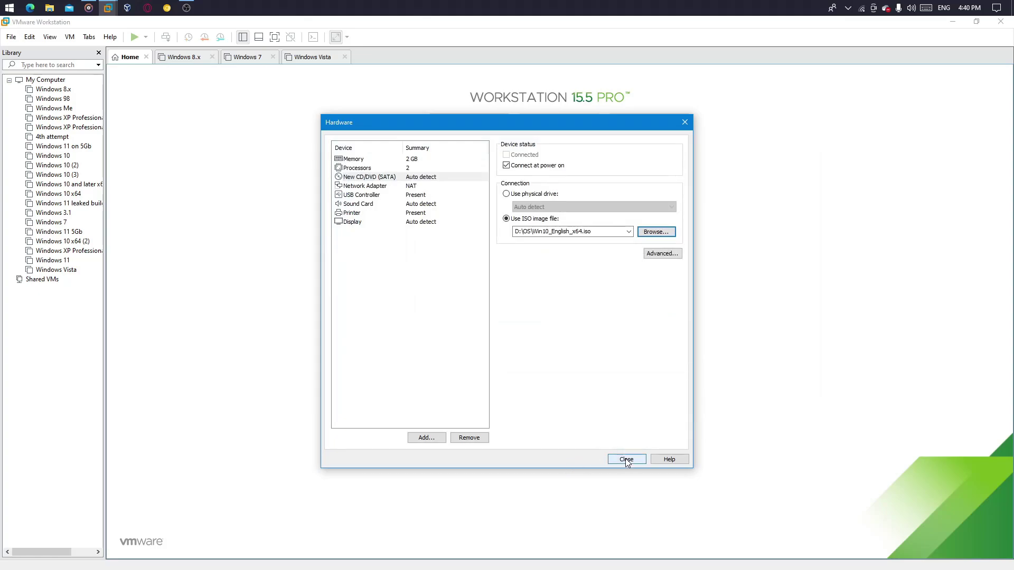
{"action": "left_click", "coordinate": [627, 460]}
Finish creating the Windows 102015 virtual machine and boot it from the virtual CD-ROM
{"action": "left_click", "coordinate": [539, 397]}
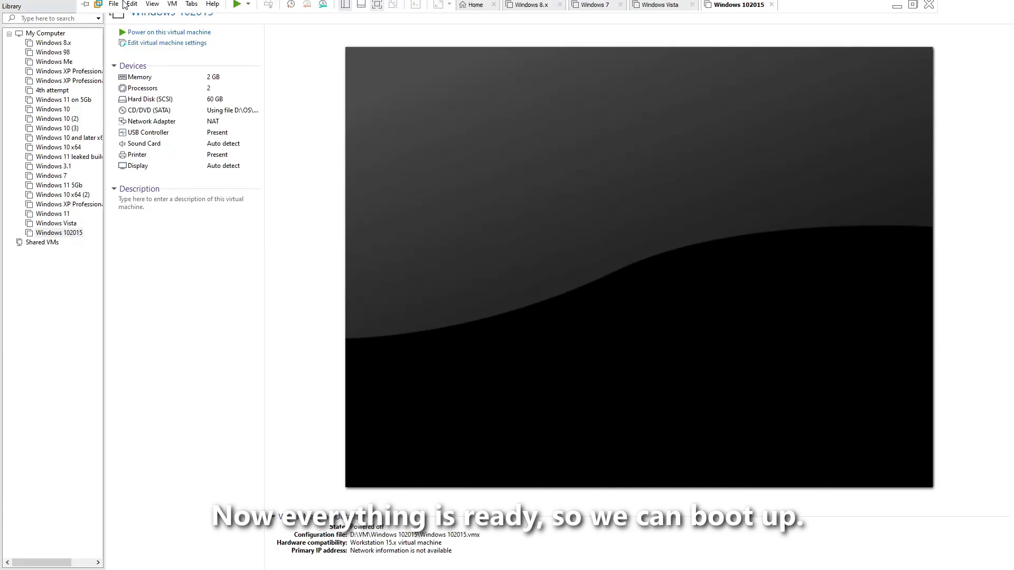
{"action": "left_click", "coordinate": [154, 33]}
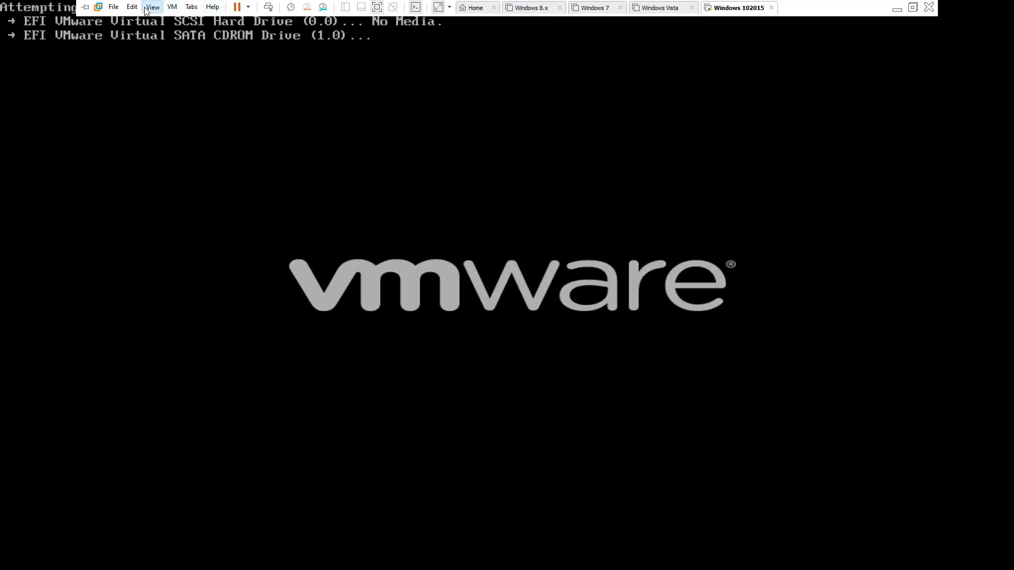
{"action": "key", "text": "Return"}
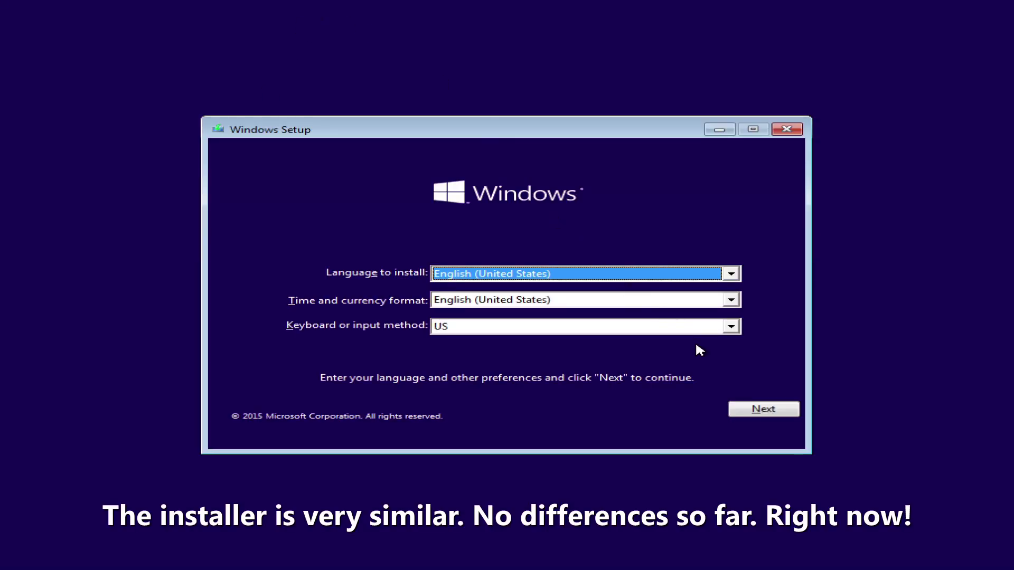
Start the Windows installation with the default English (United States) and US keyboard settings, skipping the product key
{"action": "left_click", "coordinate": [762, 410]}
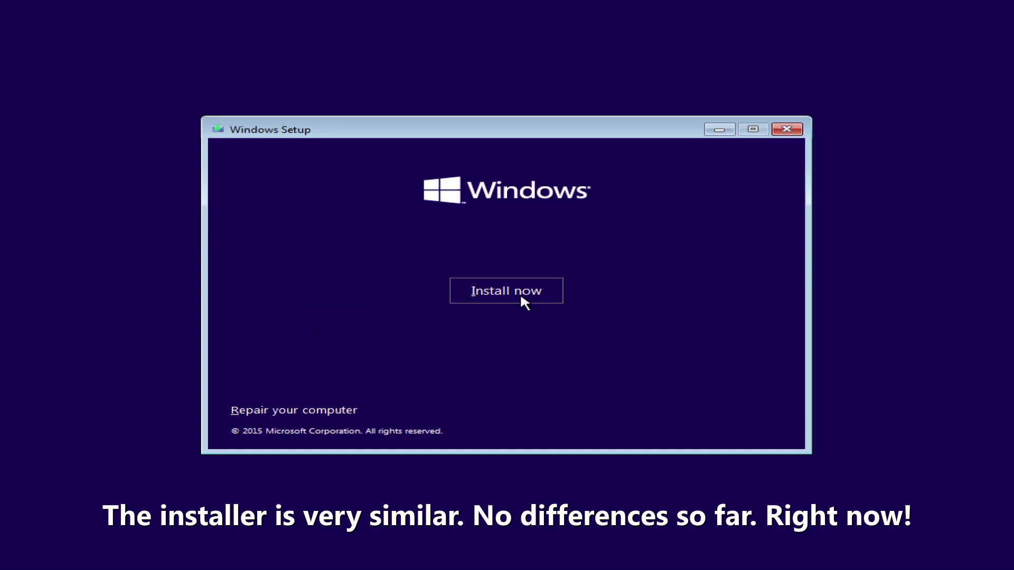
{"action": "left_click", "coordinate": [522, 293]}
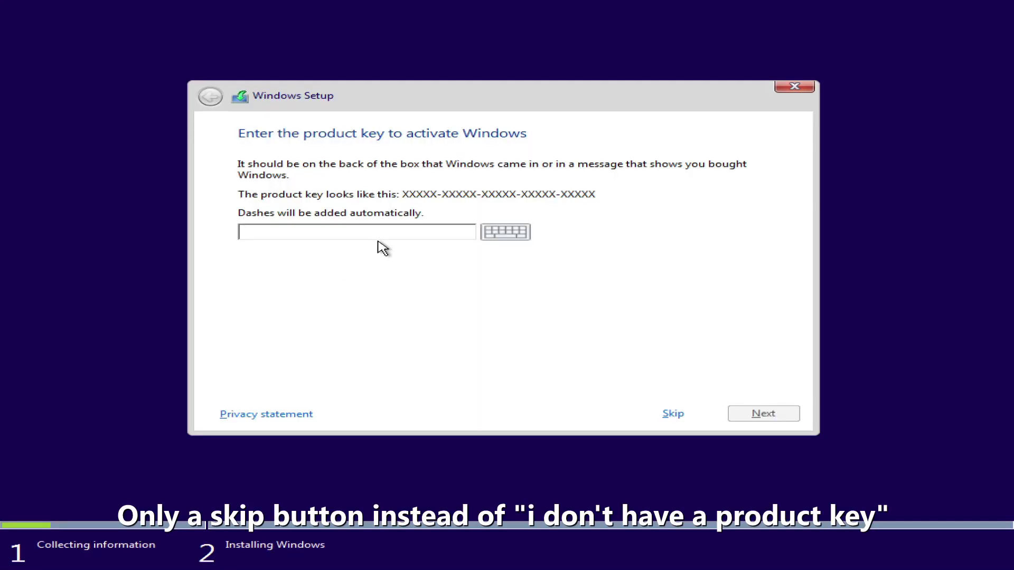
{"action": "left_click", "coordinate": [680, 415]}
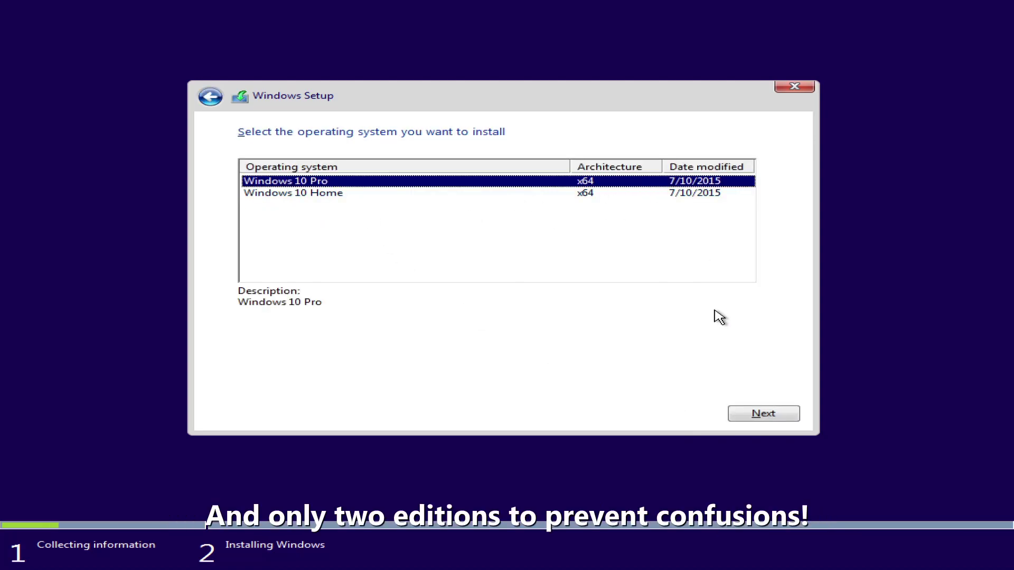
Select Windows 10 Pro x64 as the edition to install and accept the license terms
{"action": "left_click", "coordinate": [765, 414]}
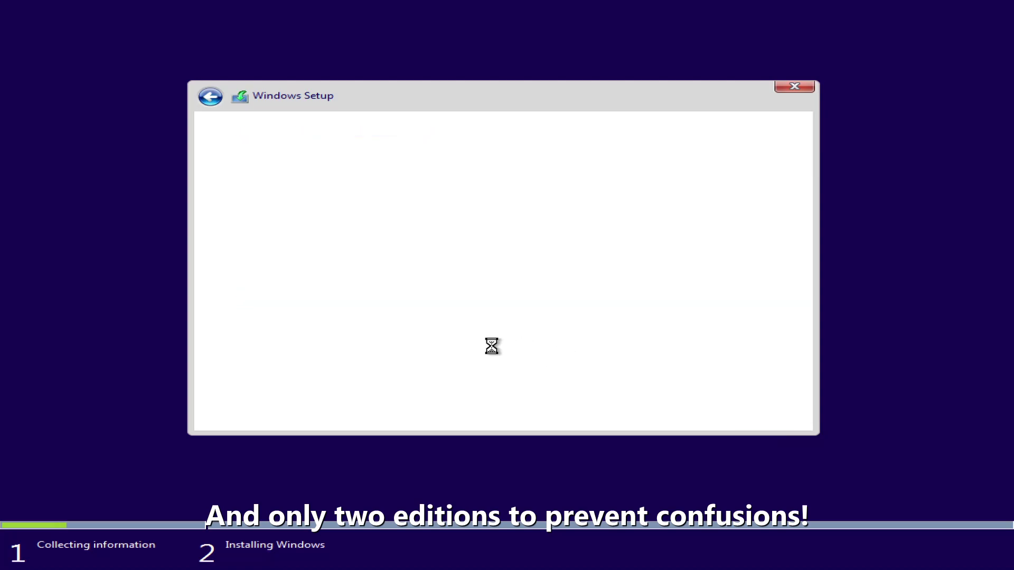
{"action": "left_click", "coordinate": [243, 380]}
{"action": "left_click", "coordinate": [786, 414]}
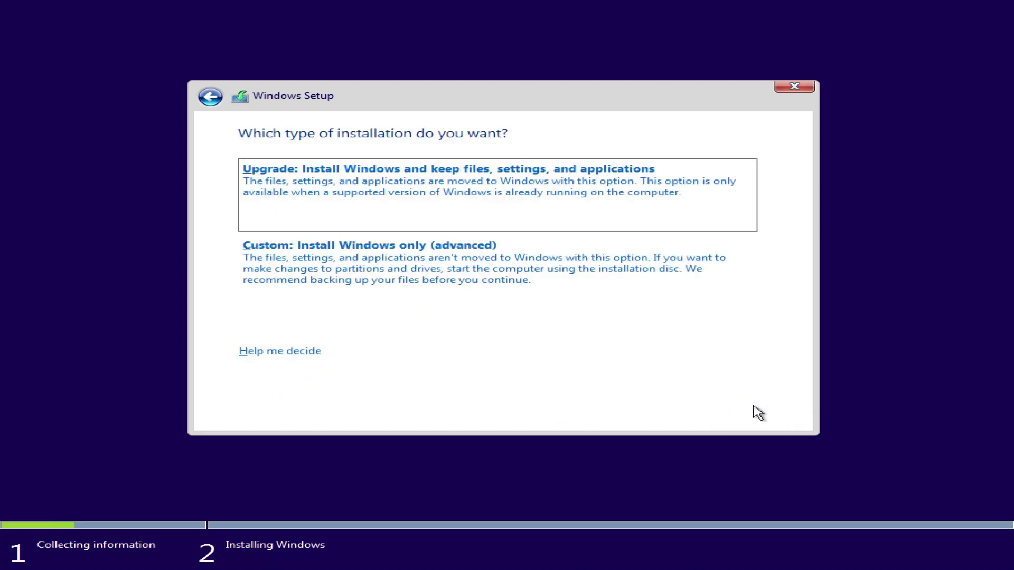
Run a custom installation of Windows onto the unallocated space of Drive 0
{"action": "left_click", "coordinate": [477, 279]}
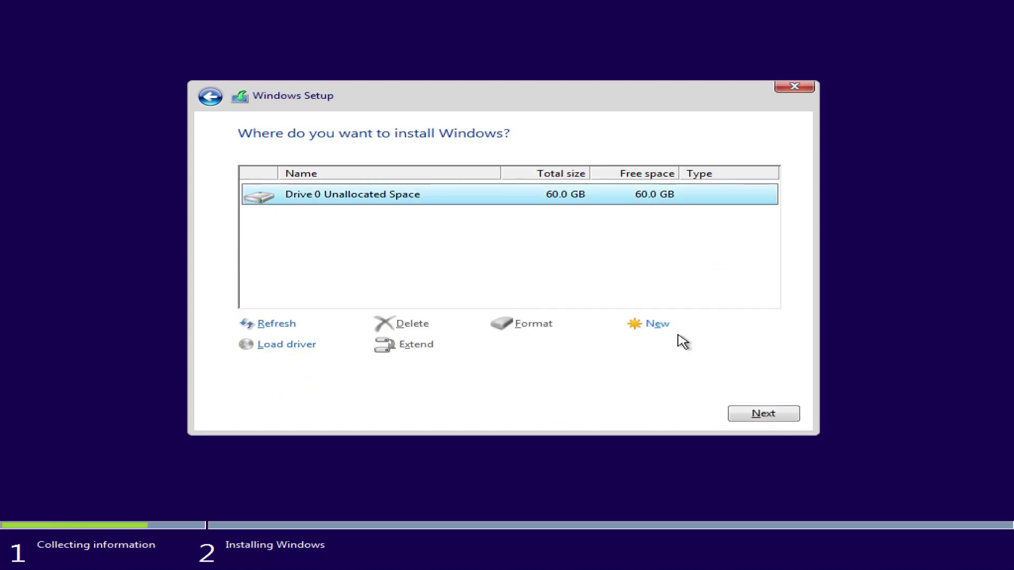
{"action": "left_click", "coordinate": [763, 412]}
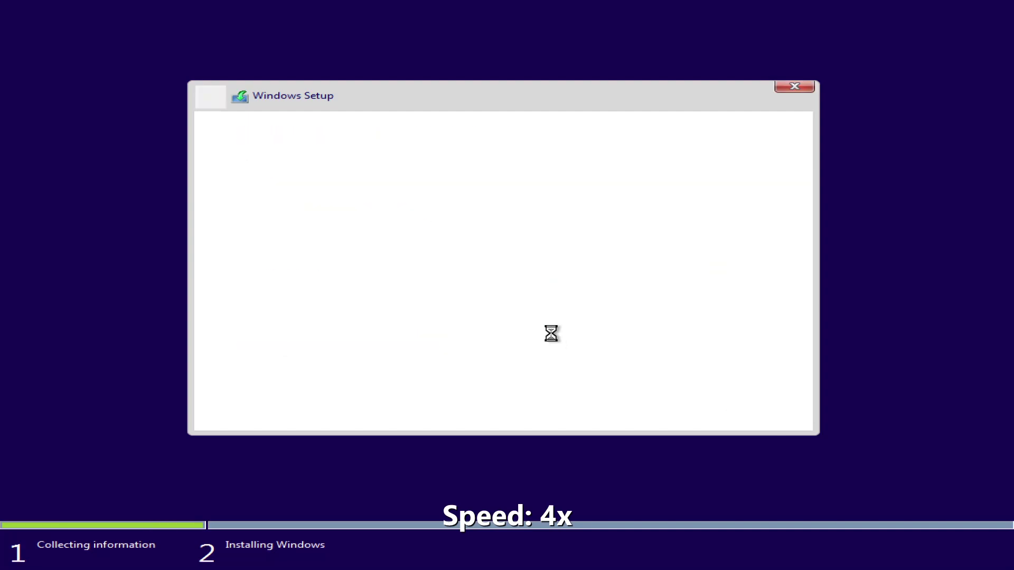
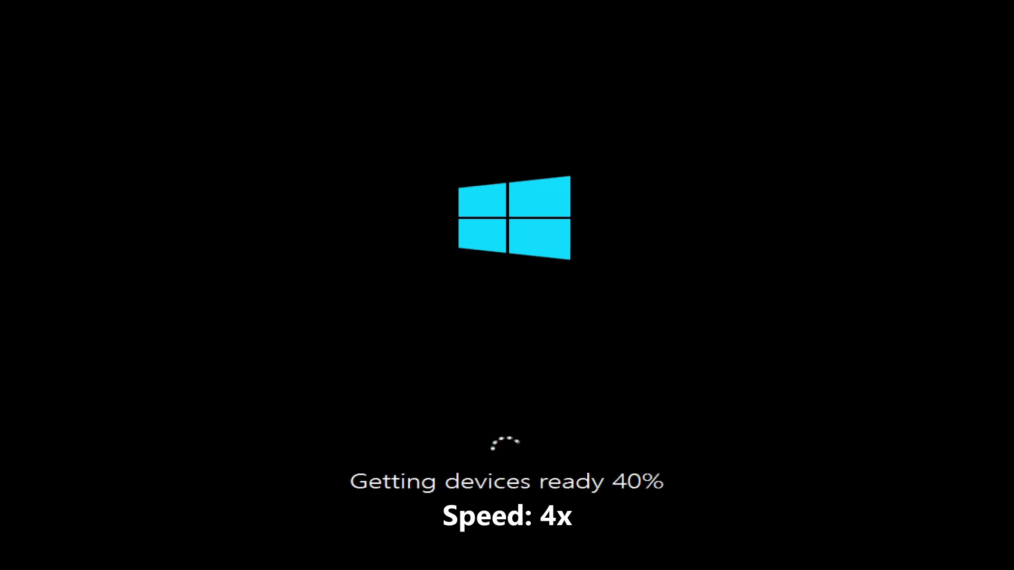
Check the Windows version by running winver from a command prompt during setup, and close both windows
{"action": "key", "text": "shift+F10"}
{"action": "type", "text": "winver"}
{"action": "key", "text": "Return"}
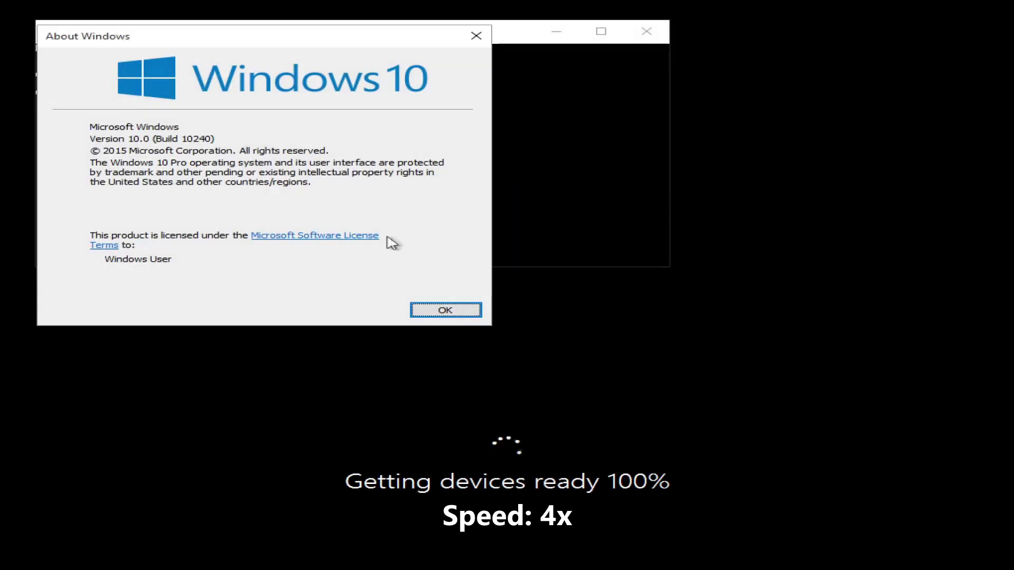
{"action": "left_click", "coordinate": [445, 312]}
{"action": "left_click", "coordinate": [649, 31]}
View Task Manager by running taskmgr from a command prompt during setup, and close the windows
{"action": "key", "text": "shift+F10"}
{"action": "key", "text": "alt+F4"}
{"action": "key", "text": "shift+F10"}
{"action": "key", "text": "shift+F10"}
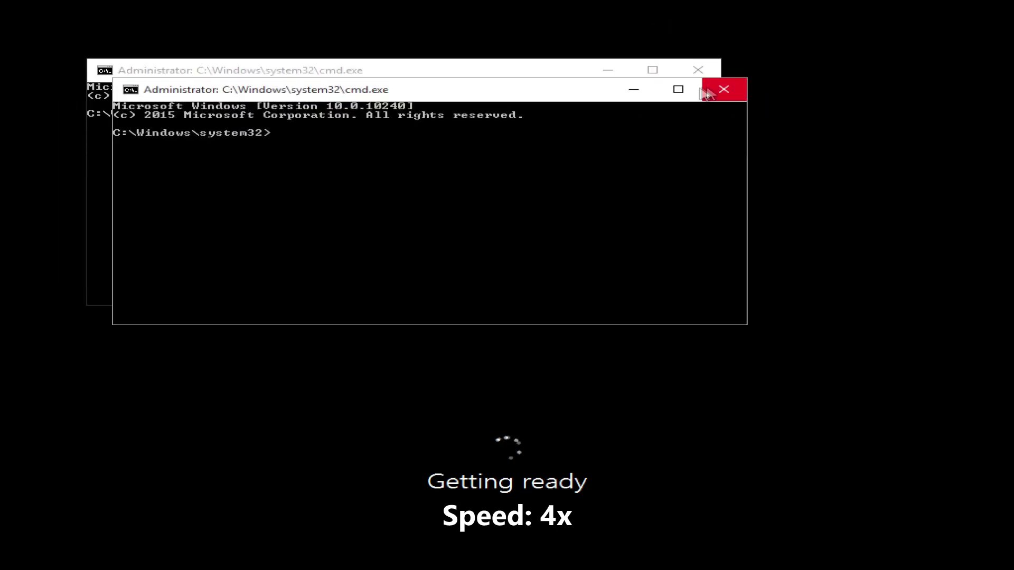
{"action": "left_click", "coordinate": [723, 89]}
{"action": "type", "text": "taskmgr"}
{"action": "key", "text": "Return"}
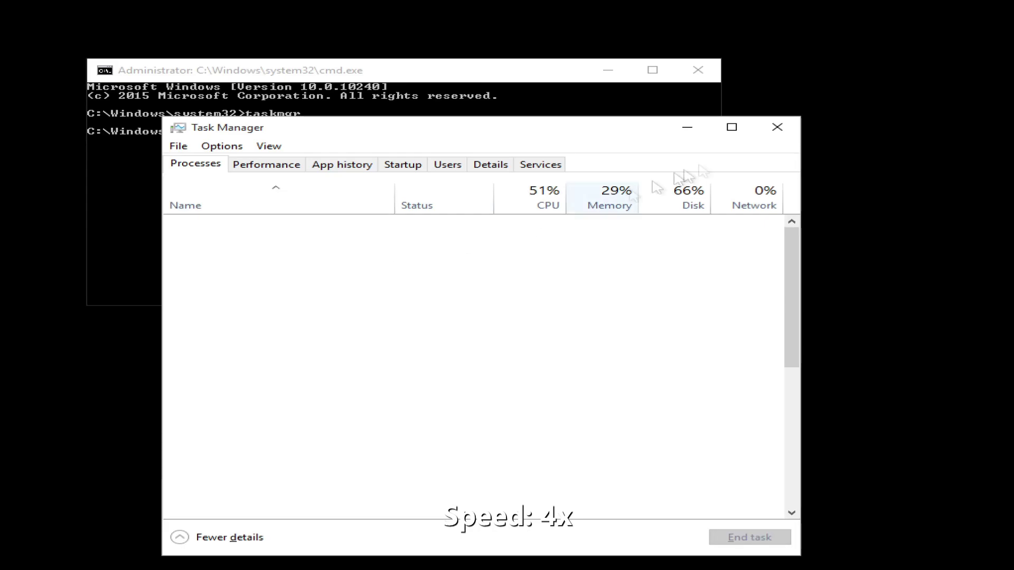
{"action": "key", "text": "alt+F4"}
{"action": "left_click", "coordinate": [698, 69]}
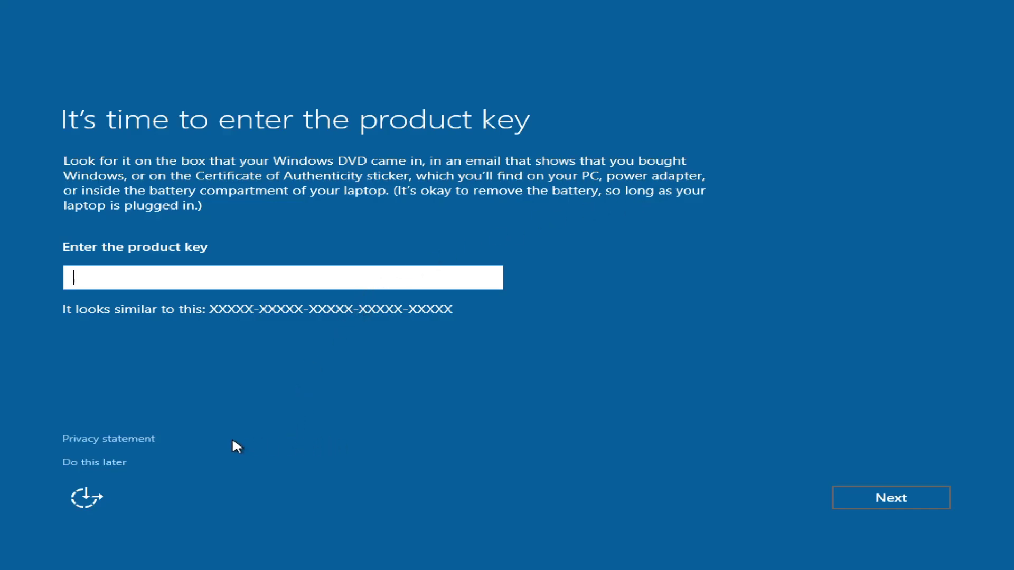
Postpone entering the product key and choose to customize settings instead of using Express settings
{"action": "left_click", "coordinate": [98, 463]}
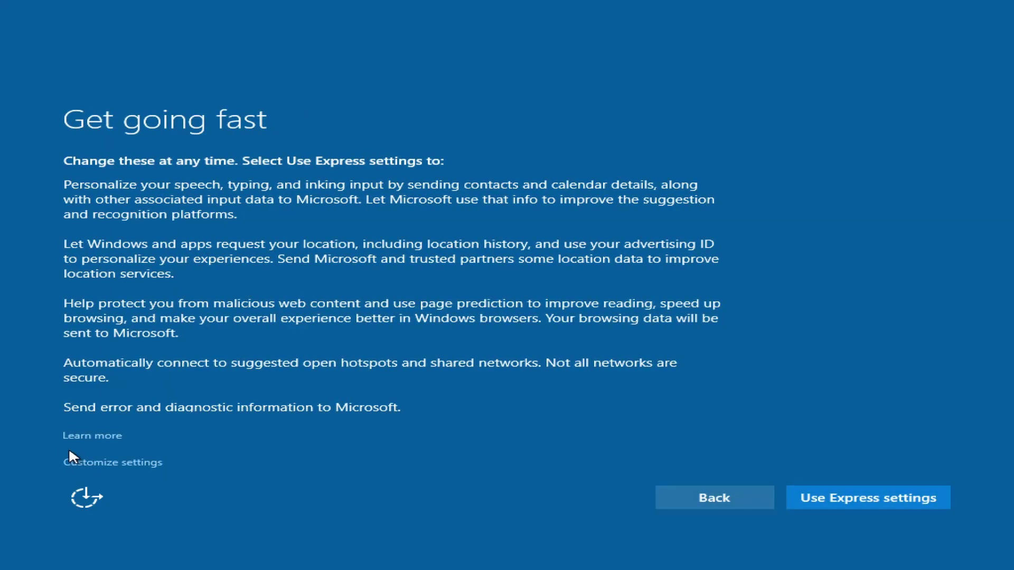
{"action": "left_click", "coordinate": [117, 462]}
{"action": "left_click", "coordinate": [768, 494]}
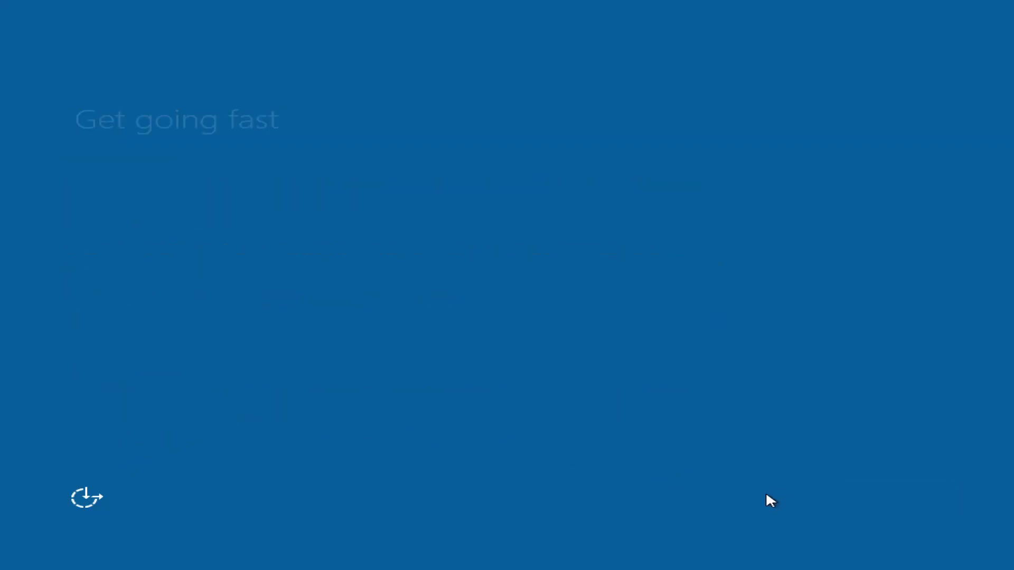
{"action": "left_click", "coordinate": [106, 462]}
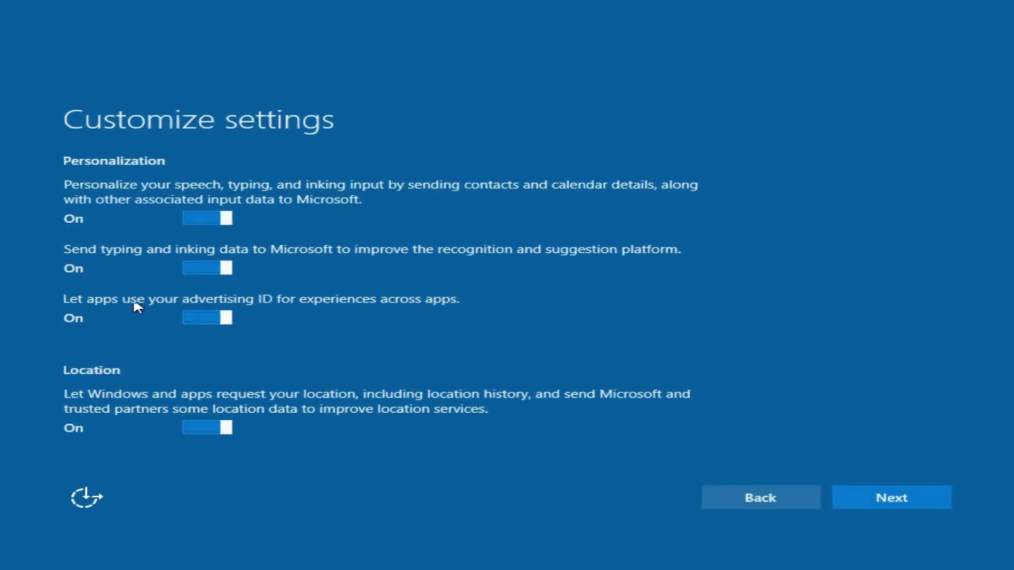
Turn off all the personalization and location options and continue to the next settings page
{"action": "left_click", "coordinate": [201, 222]}
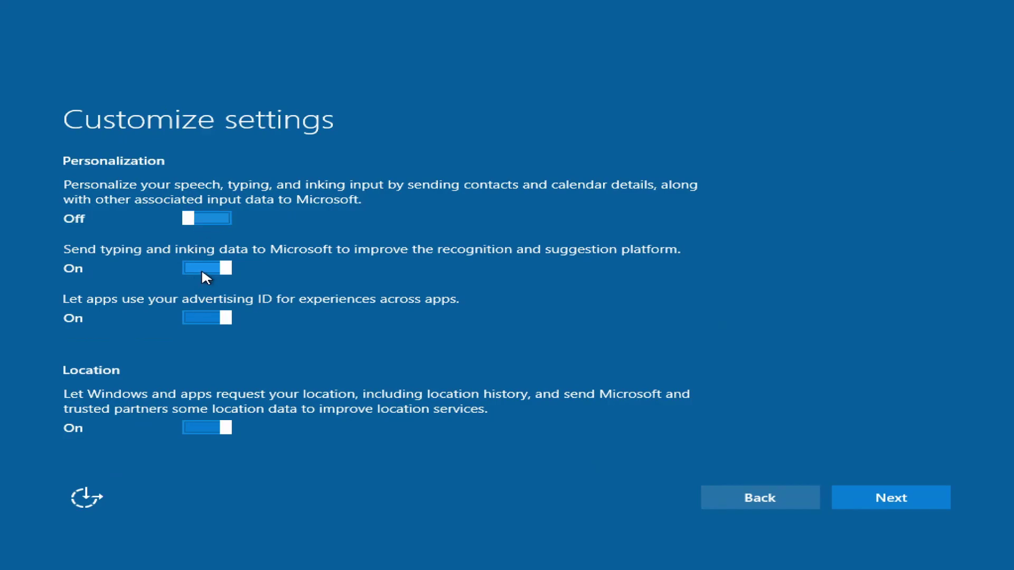
{"action": "left_click", "coordinate": [205, 320]}
{"action": "left_click", "coordinate": [209, 429]}
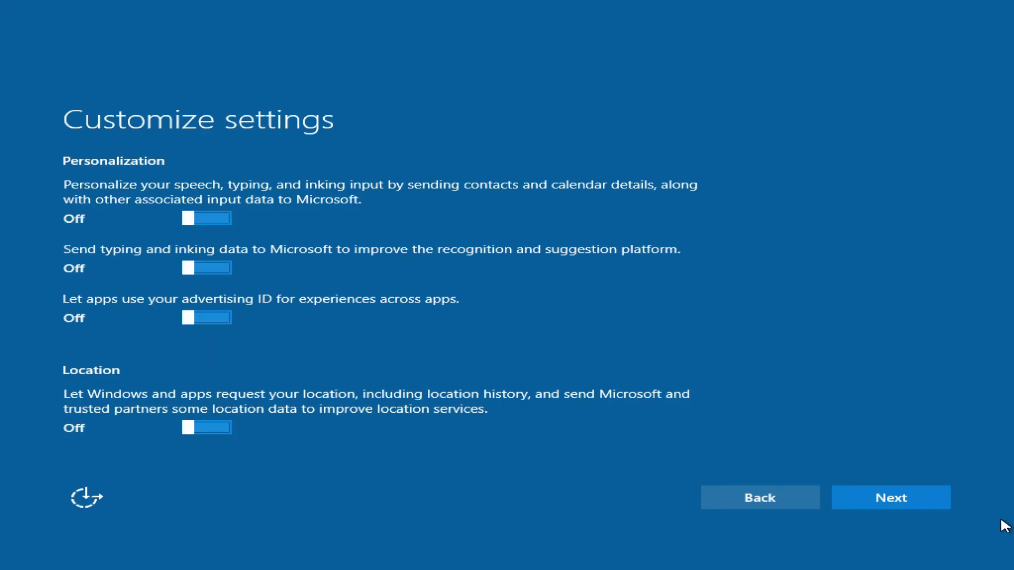
{"action": "left_click", "coordinate": [866, 498]}
Turn off the options on the second page of customized settings and continue with setup
{"action": "left_click", "coordinate": [210, 216]}
{"action": "left_click", "coordinate": [207, 282]}
{"action": "scroll", "coordinate": [201, 338], "scroll_direction": "down", "scroll_amount": 1}
{"action": "left_click", "coordinate": [207, 399]}
{"action": "left_click", "coordinate": [212, 449]}
{"action": "left_click", "coordinate": [858, 505]}
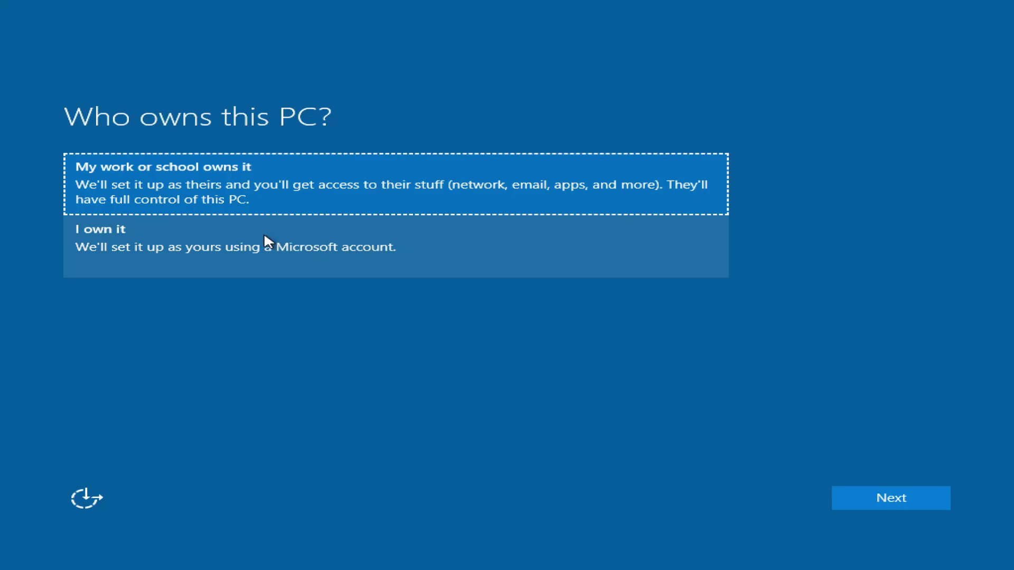
{"action": "left_click", "coordinate": [297, 227]}
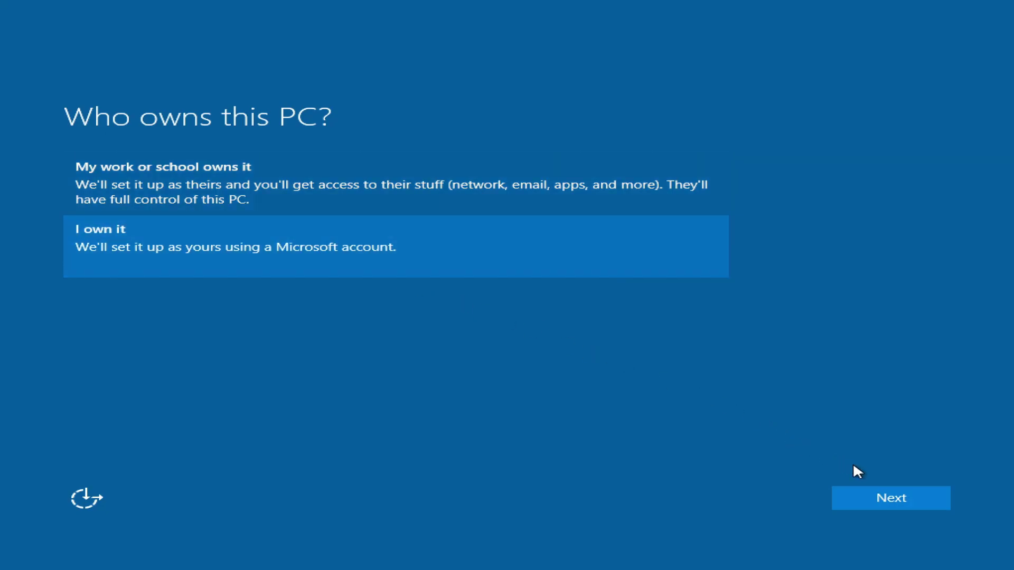
{"action": "left_click", "coordinate": [888, 496]}
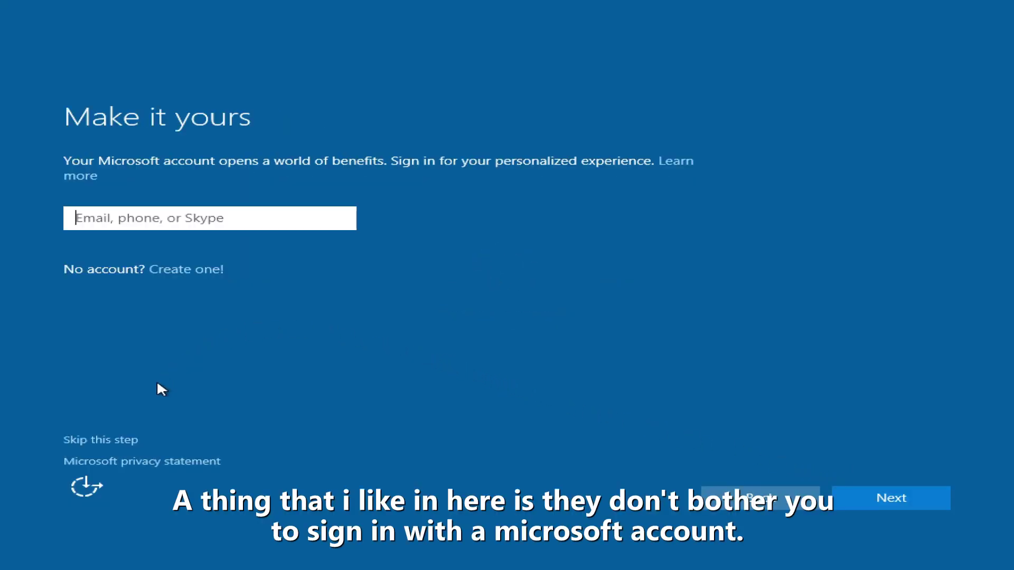
{"action": "left_click", "coordinate": [100, 444]}
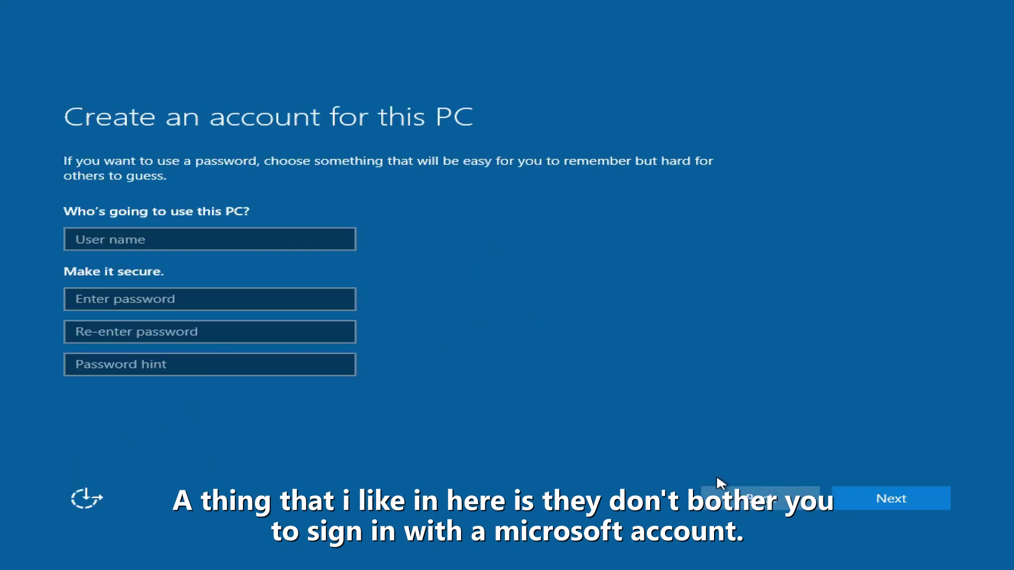
{"action": "left_click", "coordinate": [760, 498]}
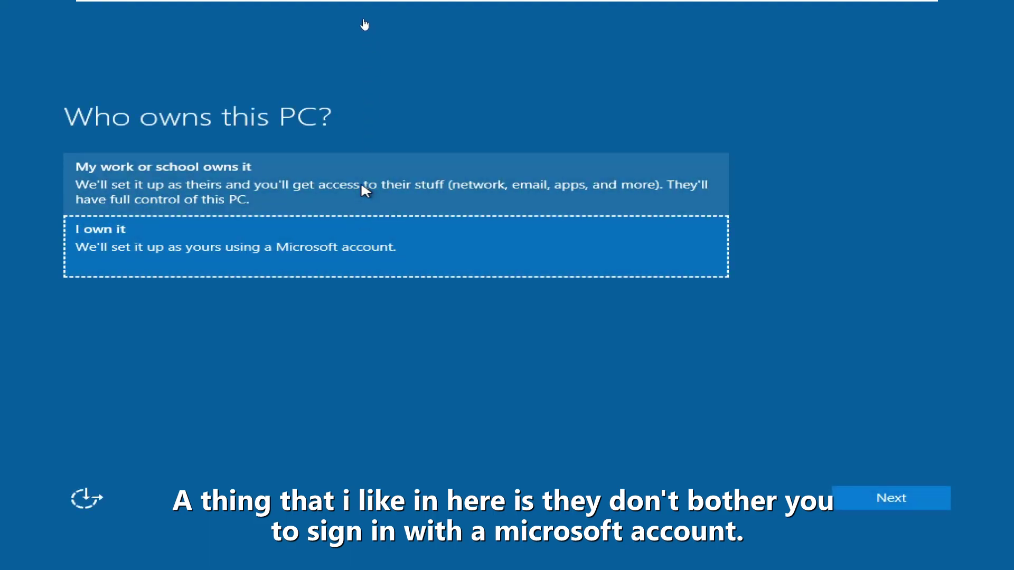
Show the guest display unstretched and set up the PC with the "I own it" option
{"action": "mouse_move", "coordinate": [357, 4]}
{"action": "left_click", "coordinate": [439, 7]}
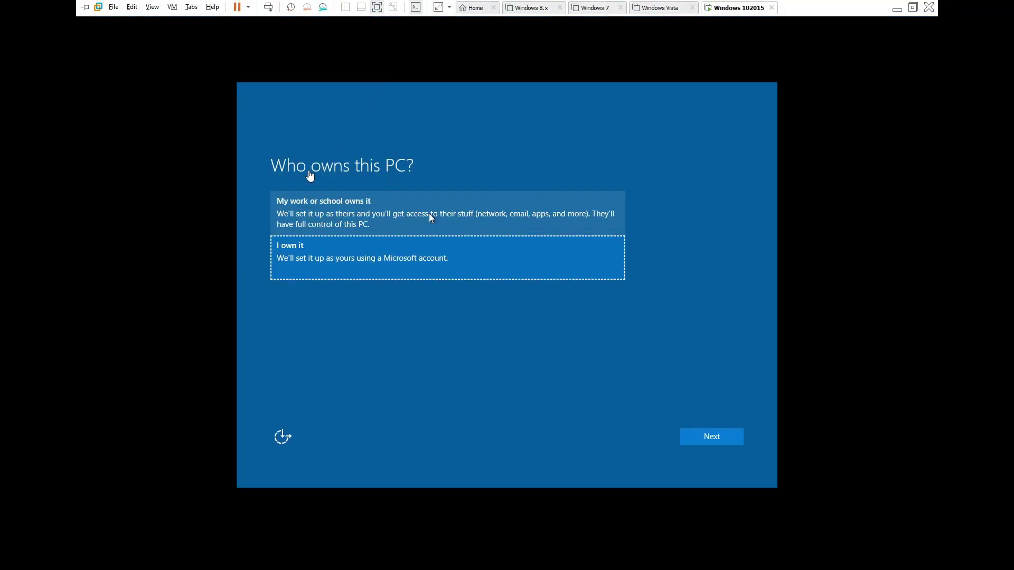
{"action": "left_click", "coordinate": [338, 260]}
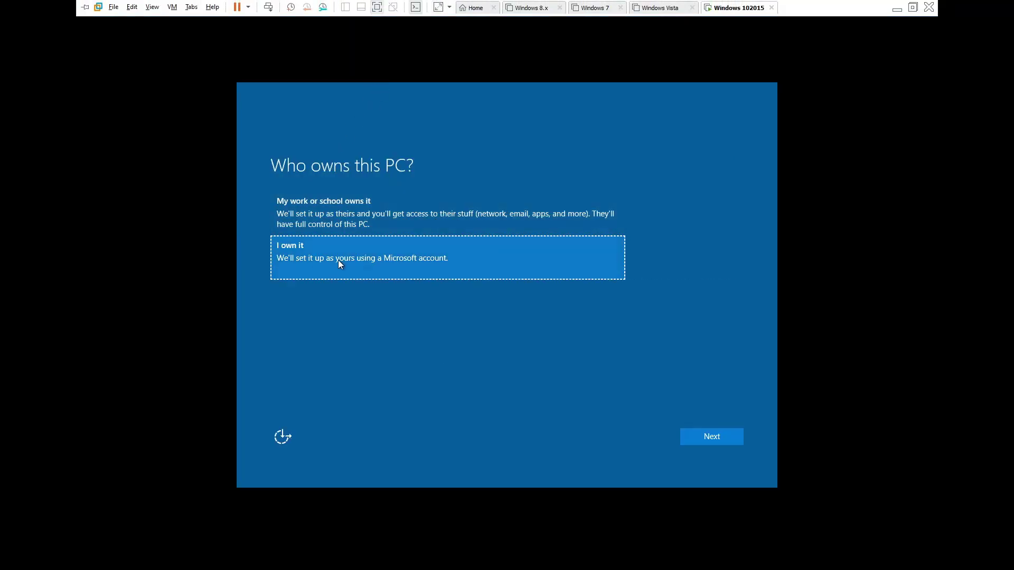
{"action": "left_click", "coordinate": [730, 439]}
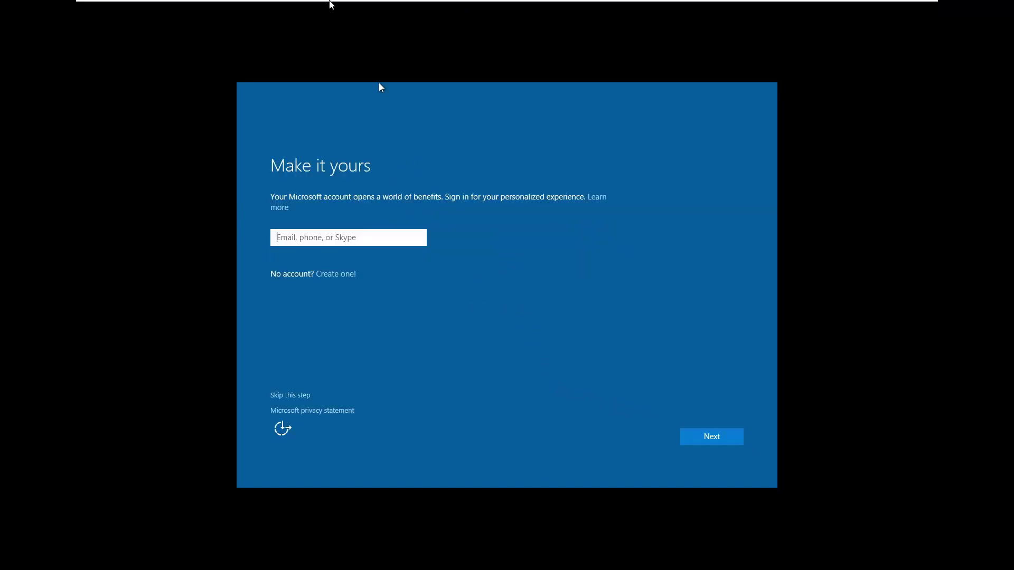
Stretch the guest display to fill the screen and skip signing in with a Microsoft account
{"action": "mouse_move", "coordinate": [331, 2]}
{"action": "left_click", "coordinate": [431, 8]}
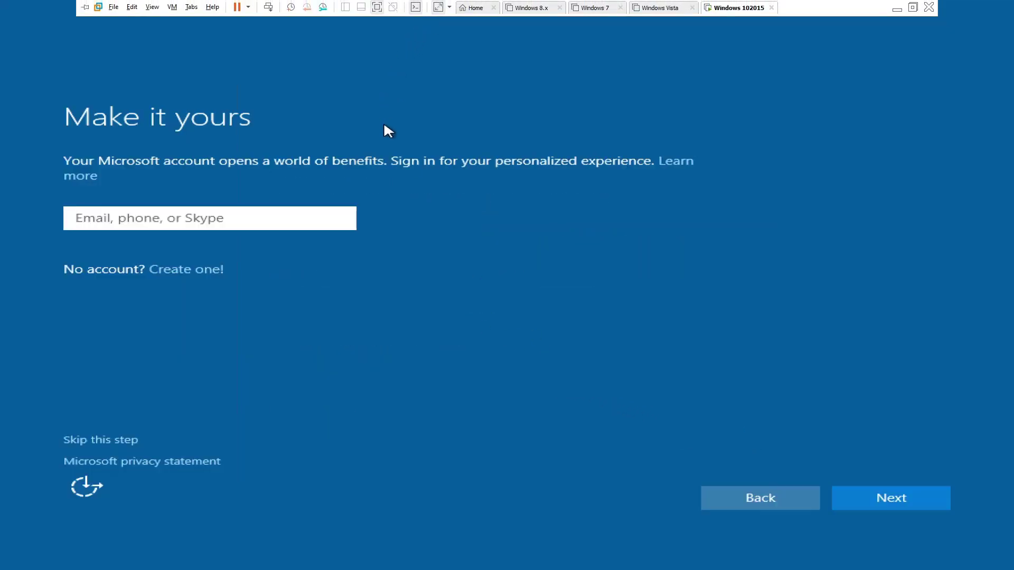
{"action": "left_click", "coordinate": [128, 441]}
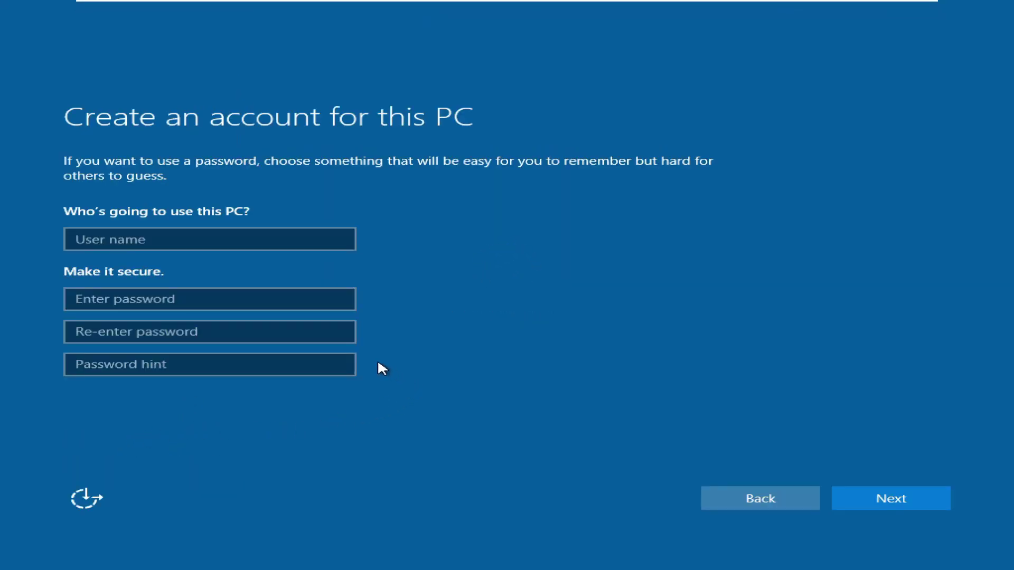
Create the local account "Come on Android" with a password, its confirmation and a password hint, and continue setup
{"action": "left_click", "coordinate": [187, 241]}
{"action": "type", "text": "Co"}
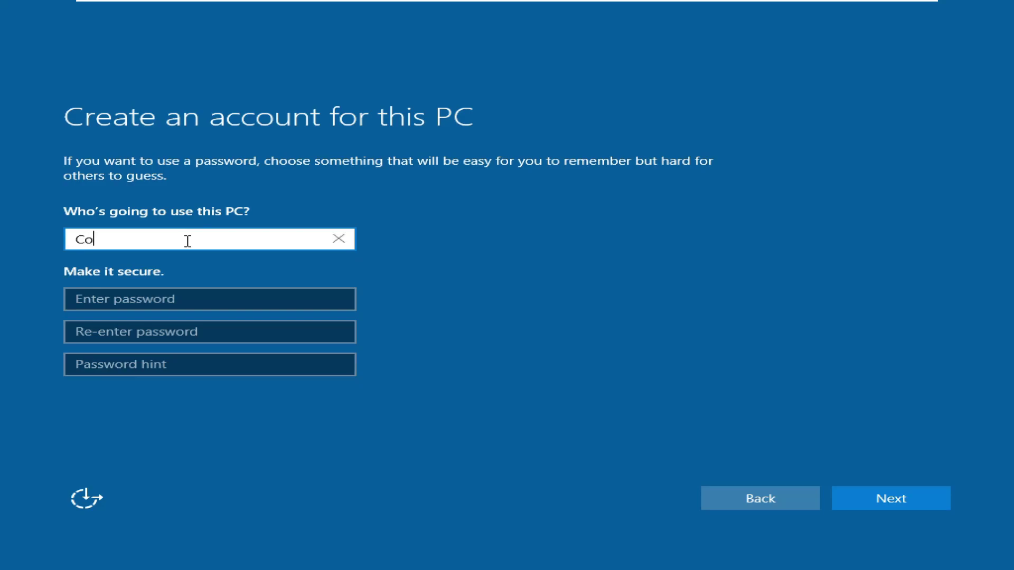
{"action": "type", "text": "me on Android"}
{"action": "left_click", "coordinate": [142, 293]}
{"action": "type", "text": "•••"}
{"action": "left_click", "coordinate": [131, 329]}
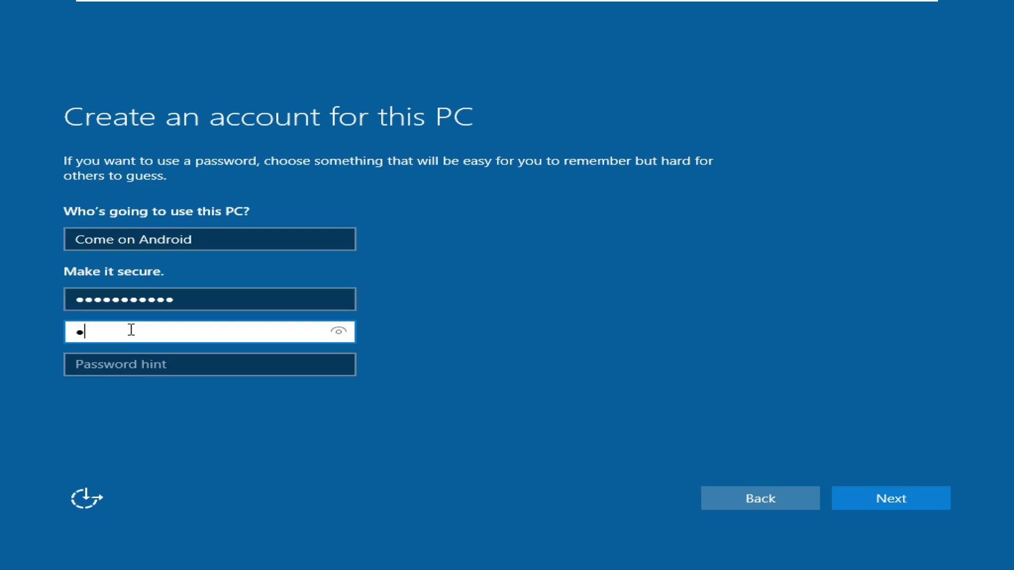
{"action": "type", "text": "•••••••••••"}
{"action": "left_click", "coordinate": [129, 373]}
{"action": "type", "text": "hint"}
{"action": "left_click", "coordinate": [859, 491]}
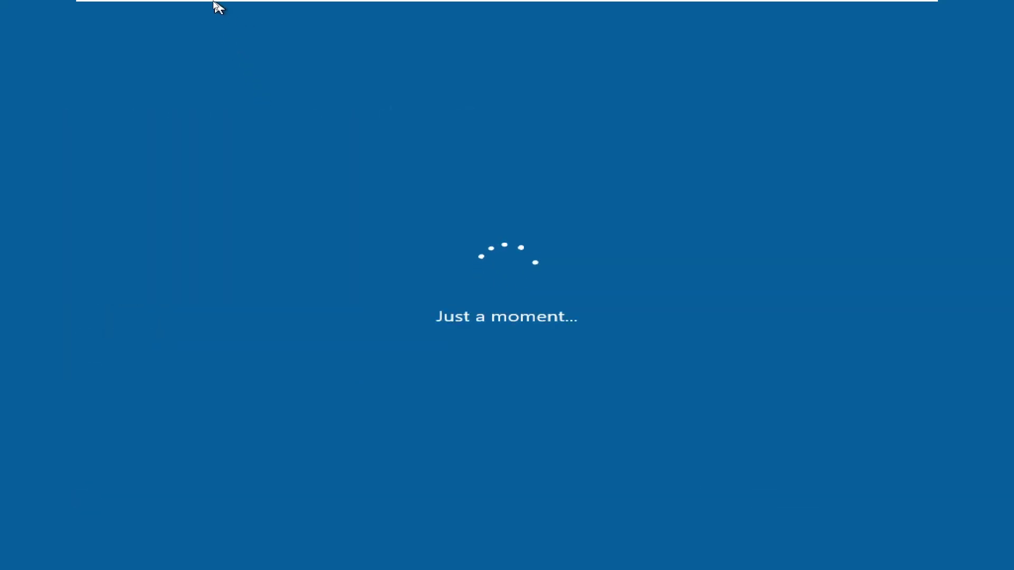
Allow the PC to be discoverable by other PCs and devices on the network
{"action": "mouse_move", "coordinate": [168, 4]}
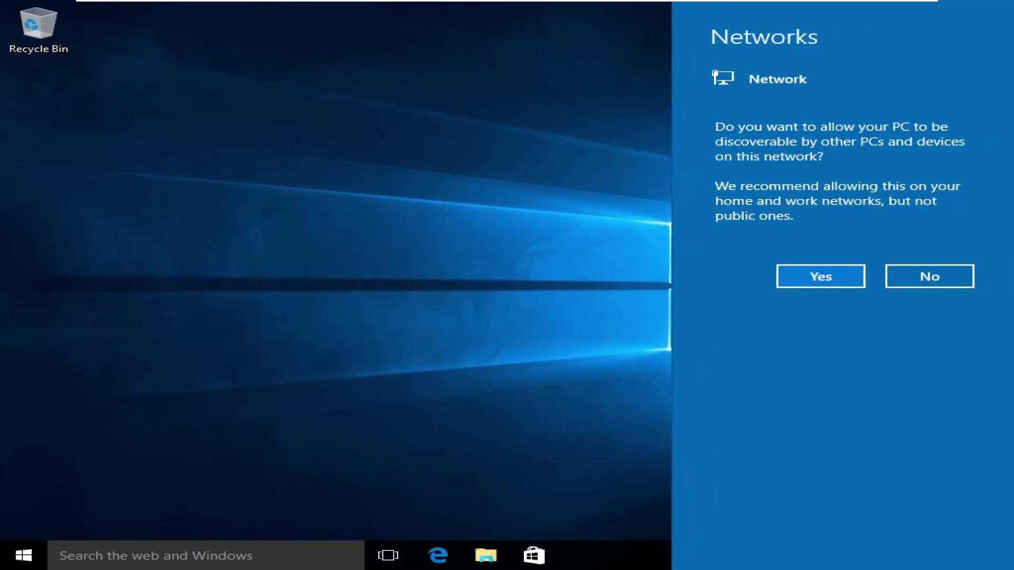
{"action": "left_click", "coordinate": [821, 277]}
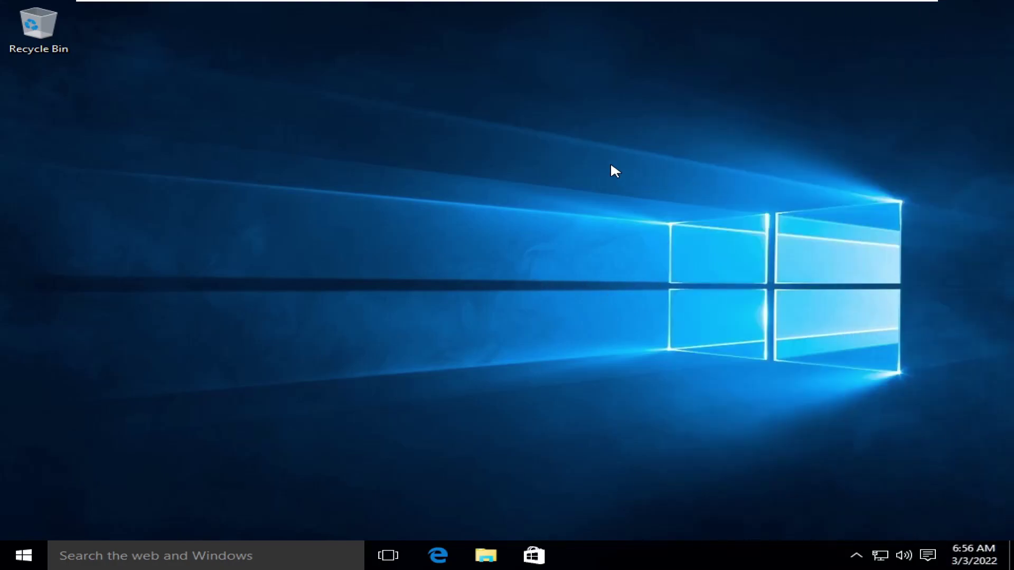
{"action": "left_click_drag", "start_coordinate": [972, 379], "coordinate": [528, 185]}
Run setup64.exe from the VMware Tools disc, show the permission request's details and allow the changes
{"action": "mouse_move", "coordinate": [198, 3]}
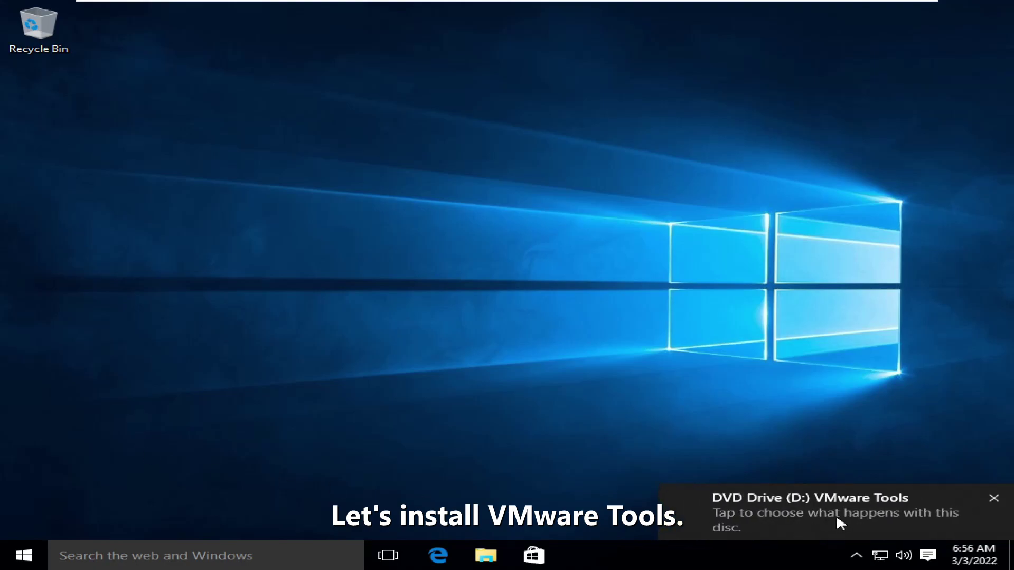
{"action": "left_click", "coordinate": [840, 522]}
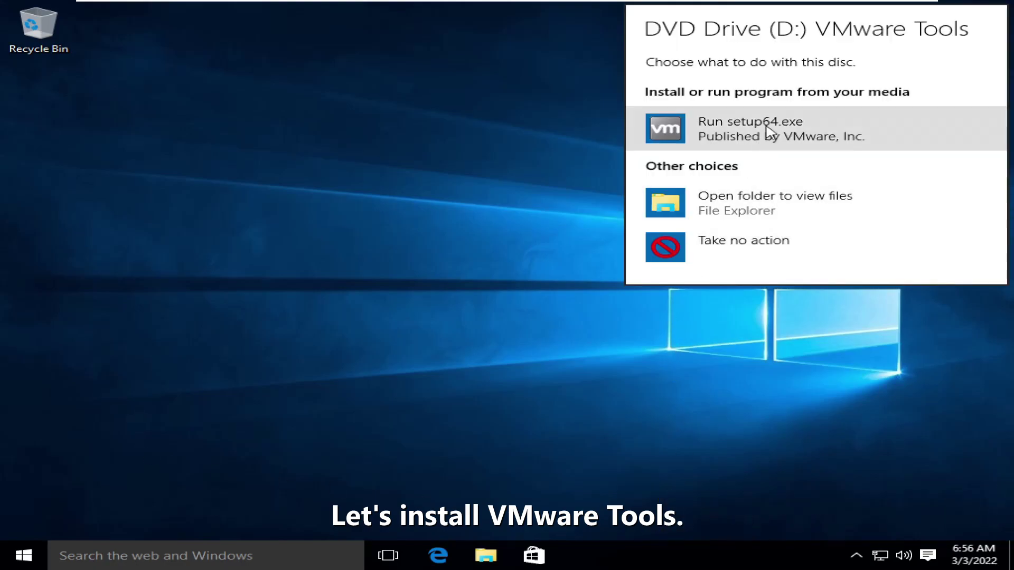
{"action": "left_click", "coordinate": [769, 131]}
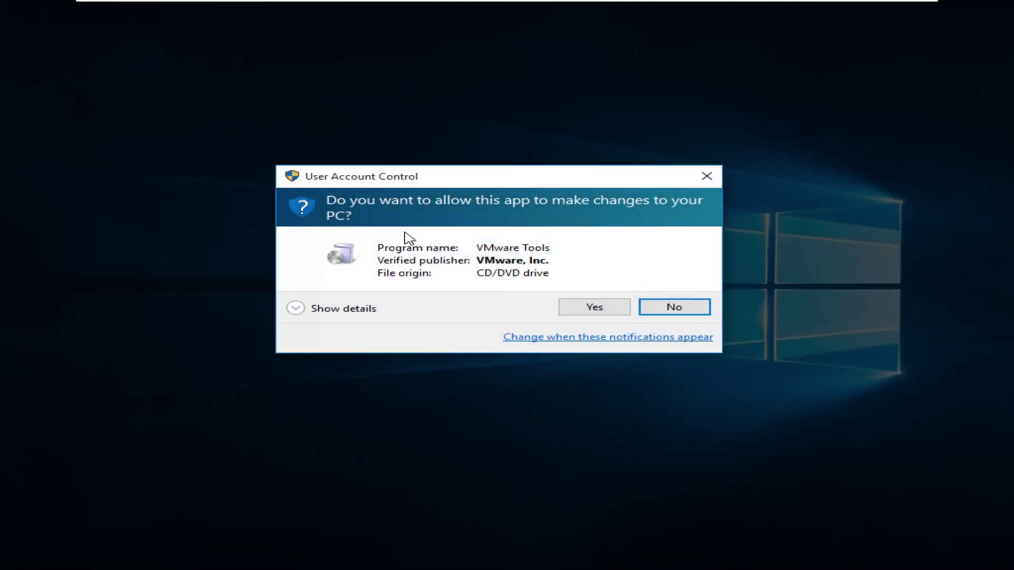
{"action": "left_click_drag", "start_coordinate": [469, 183], "coordinate": [491, 197]}
{"action": "left_click", "coordinate": [320, 324]}
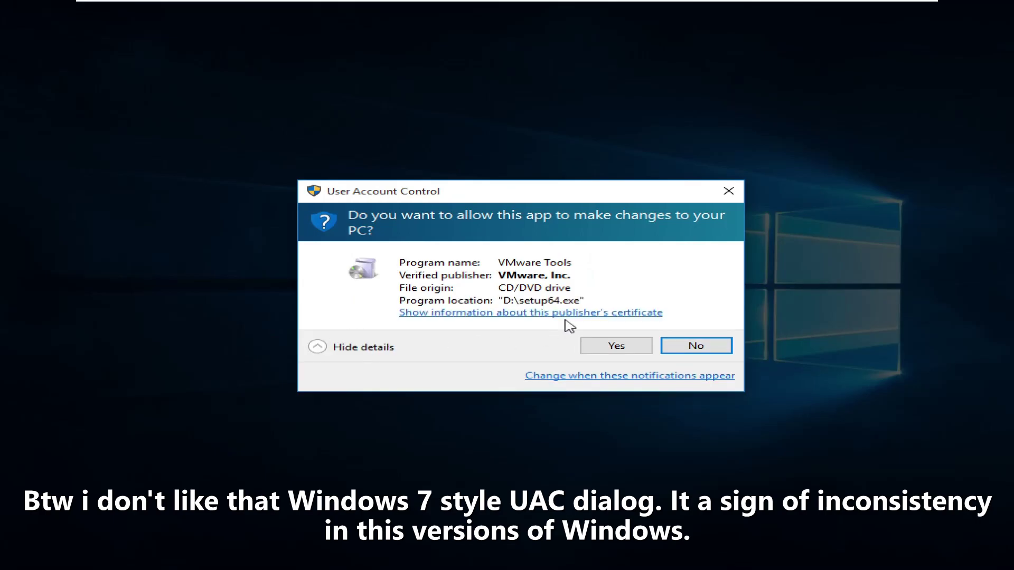
{"action": "left_click", "coordinate": [618, 345]}
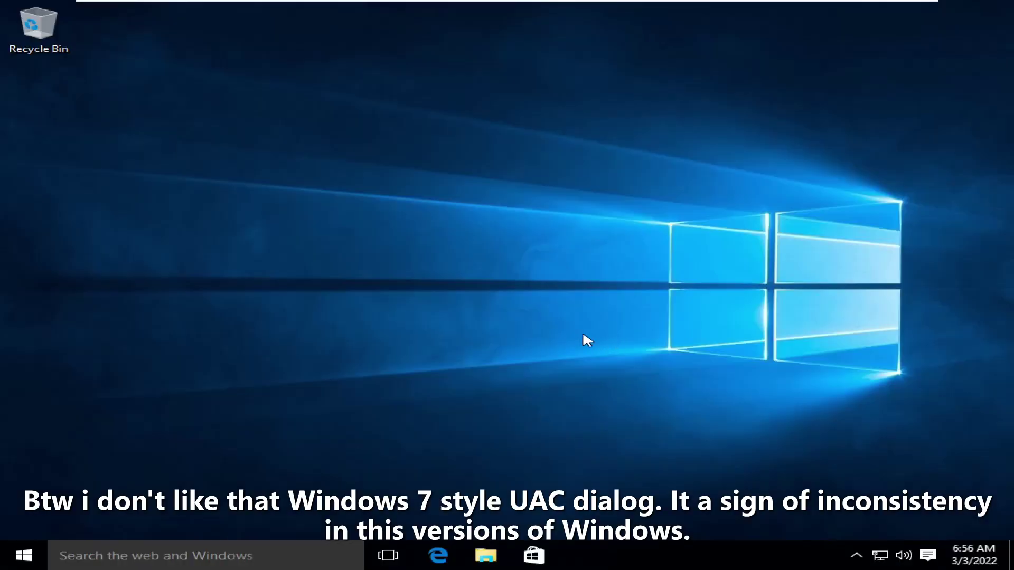
Look through the Windows Update, Windows Defender, Backup and Recovery pages of the Update & security settings
{"action": "left_click", "coordinate": [13, 565]}
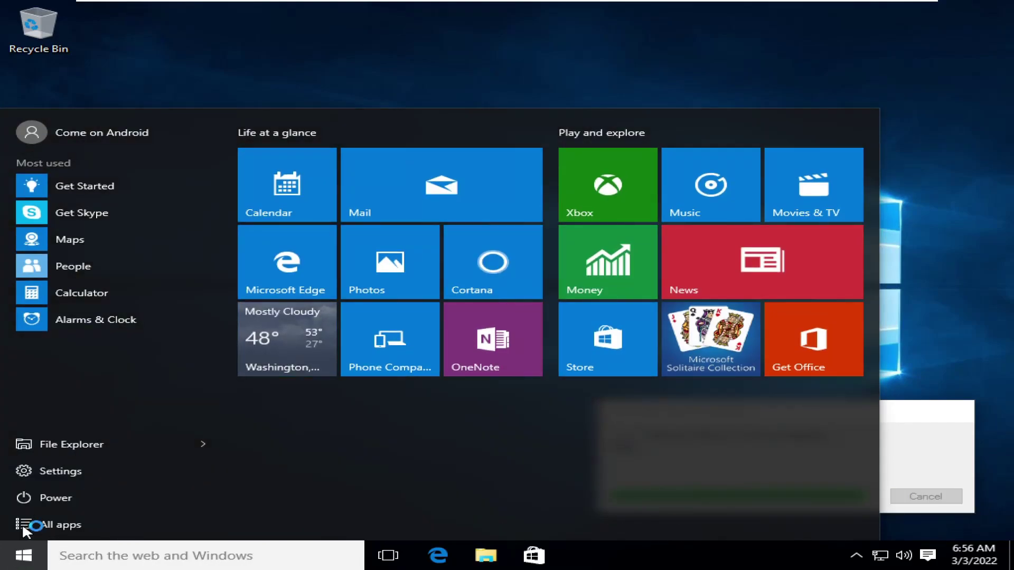
{"action": "left_click", "coordinate": [65, 470]}
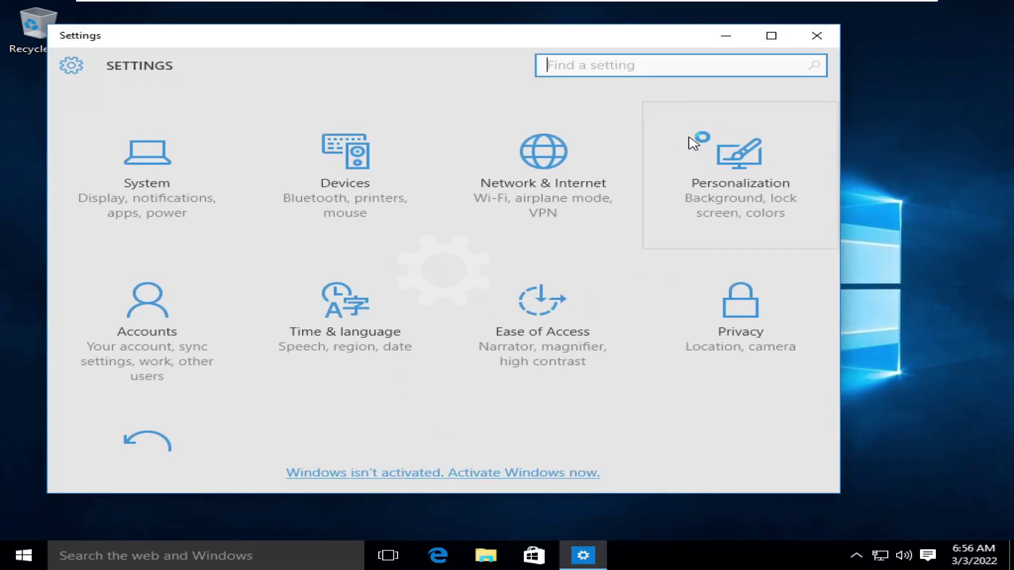
{"action": "scroll", "coordinate": [195, 403], "scroll_direction": "down", "scroll_amount": 3}
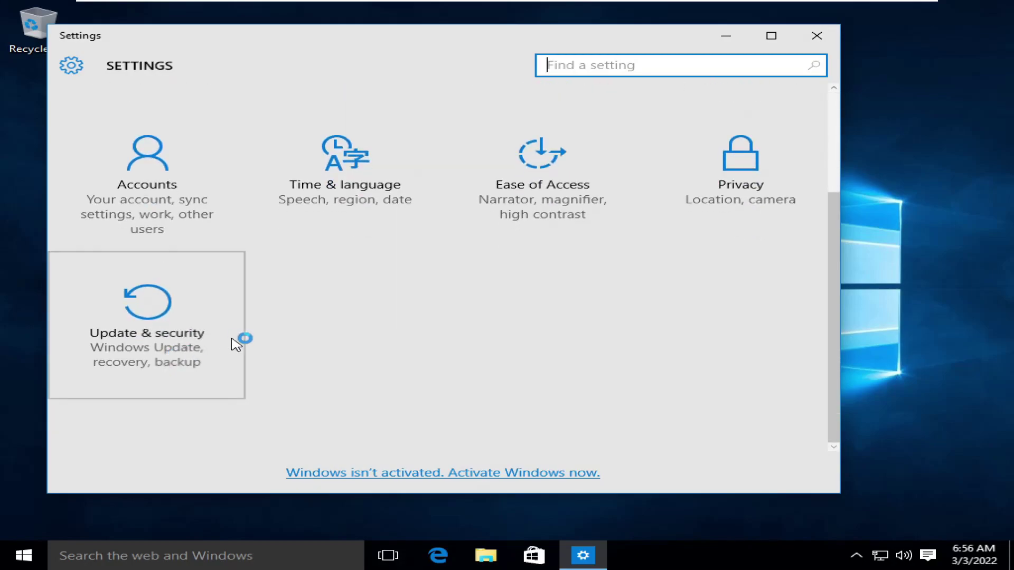
{"action": "left_click", "coordinate": [235, 345]}
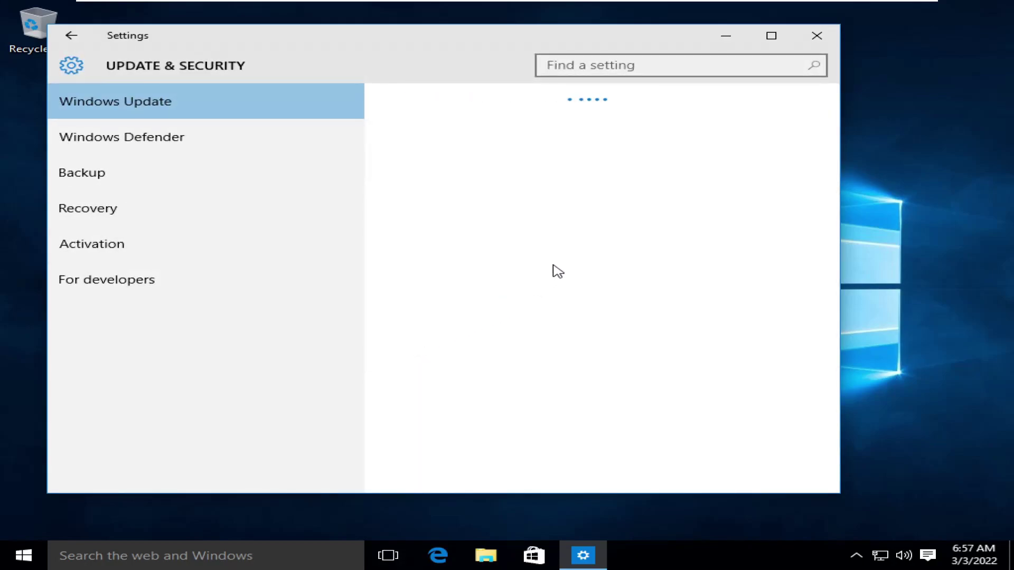
{"action": "left_click", "coordinate": [179, 153]}
{"action": "scroll", "coordinate": [536, 301], "scroll_direction": "down", "scroll_amount": 4}
{"action": "scroll", "coordinate": [573, 298], "scroll_direction": "down", "scroll_amount": 4}
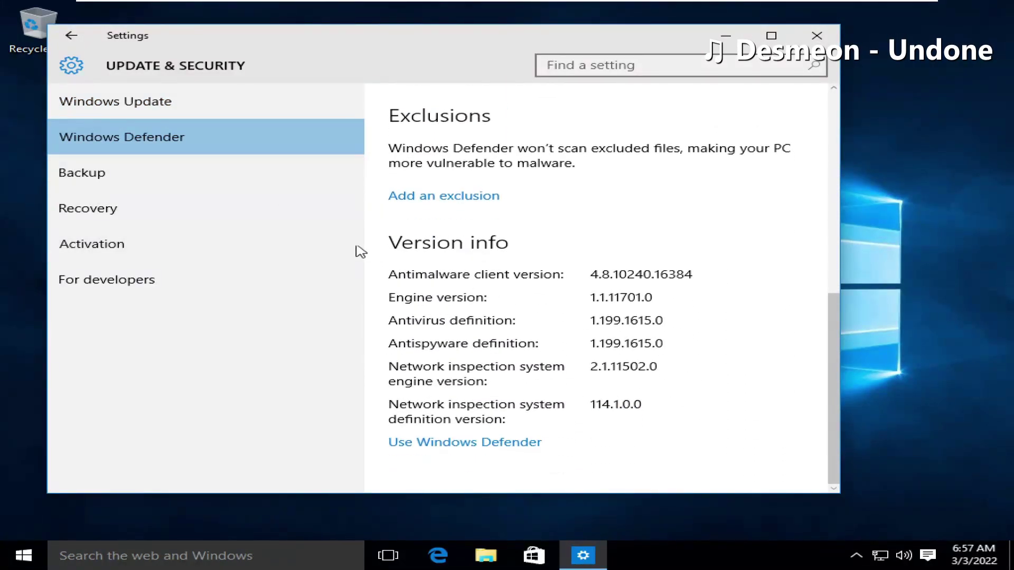
{"action": "left_click", "coordinate": [199, 185]}
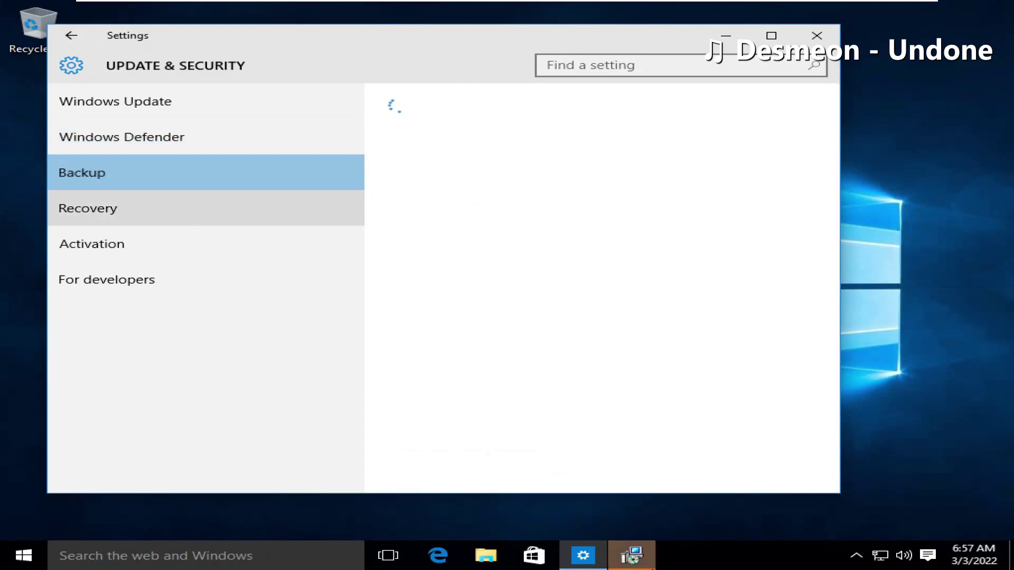
{"action": "left_click", "coordinate": [174, 216]}
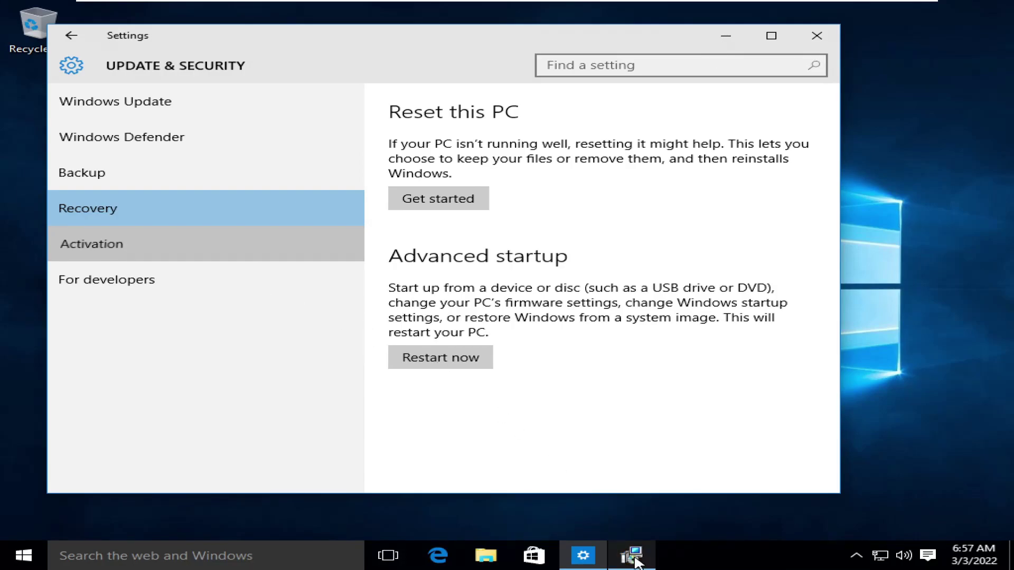
Bring up the VMware Tools Setup wizard and proceed through its pages to start the installation
{"action": "left_click", "coordinate": [631, 556]}
{"action": "left_click", "coordinate": [606, 394]}
{"action": "left_click", "coordinate": [598, 394]}
{"action": "left_click", "coordinate": [598, 394]}
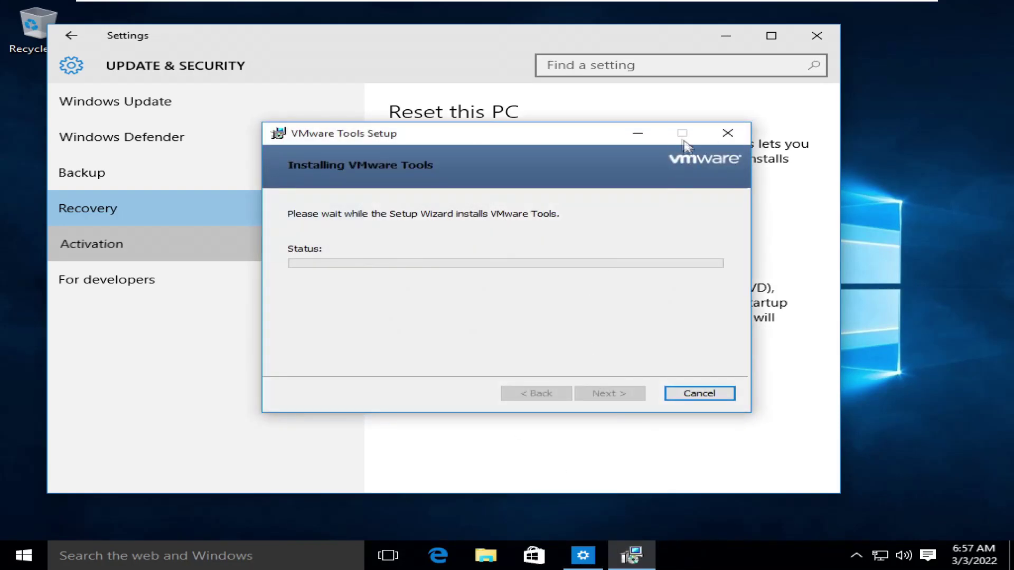
View the Activation and For developers pages of Update & security, and close Settings
{"action": "left_click", "coordinate": [362, 235]}
{"action": "scroll", "coordinate": [431, 274], "scroll_direction": "down", "scroll_amount": 3}
{"action": "scroll", "coordinate": [441, 227], "scroll_direction": "down", "scroll_amount": 1}
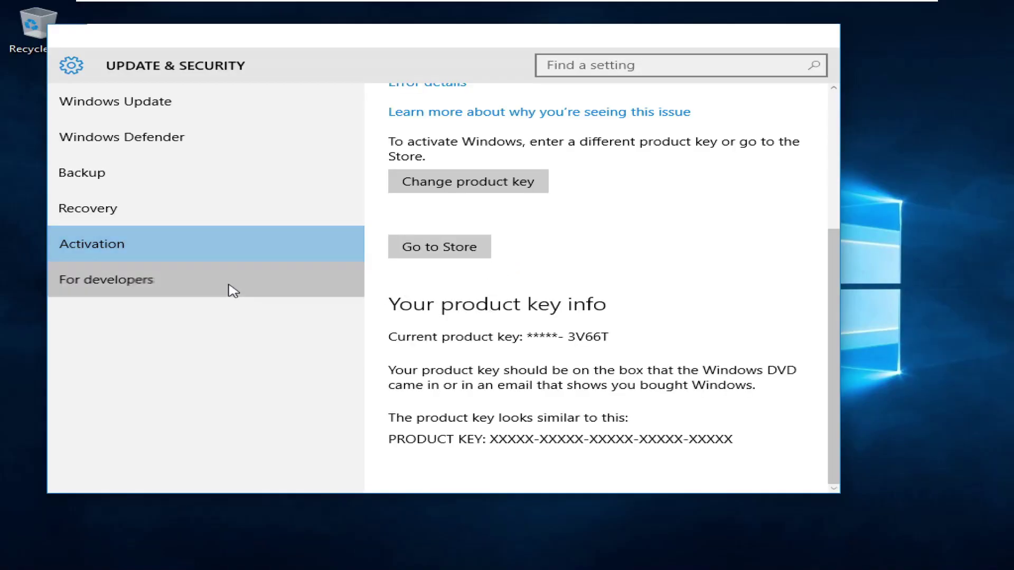
{"action": "left_click", "coordinate": [233, 291]}
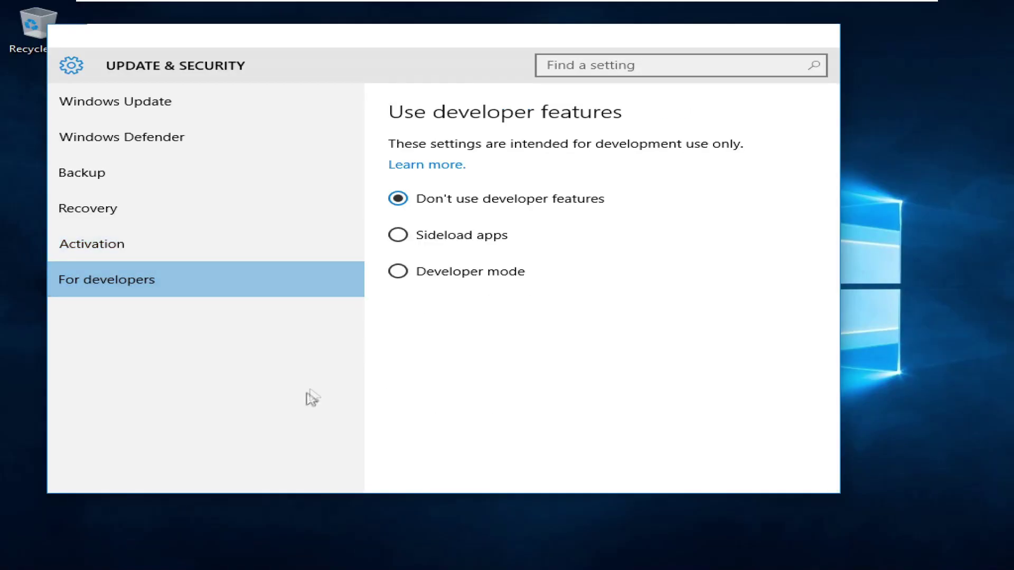
{"action": "left_click", "coordinate": [813, 36]}
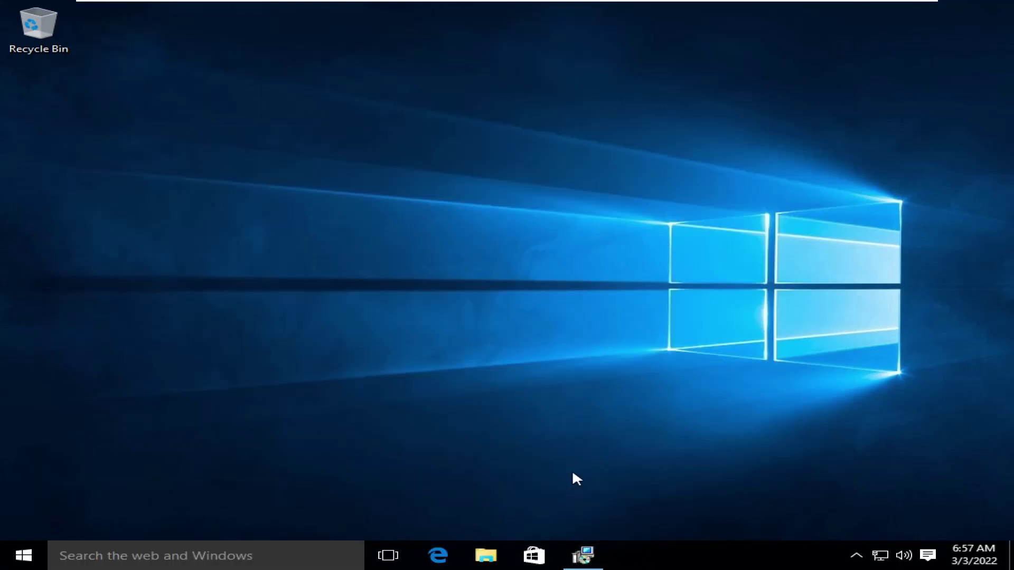
Check the installation progress in the VMware Tools Setup window and briefly view the Start menu
{"action": "mouse_move", "coordinate": [602, 549]}
{"action": "left_click", "coordinate": [560, 531]}
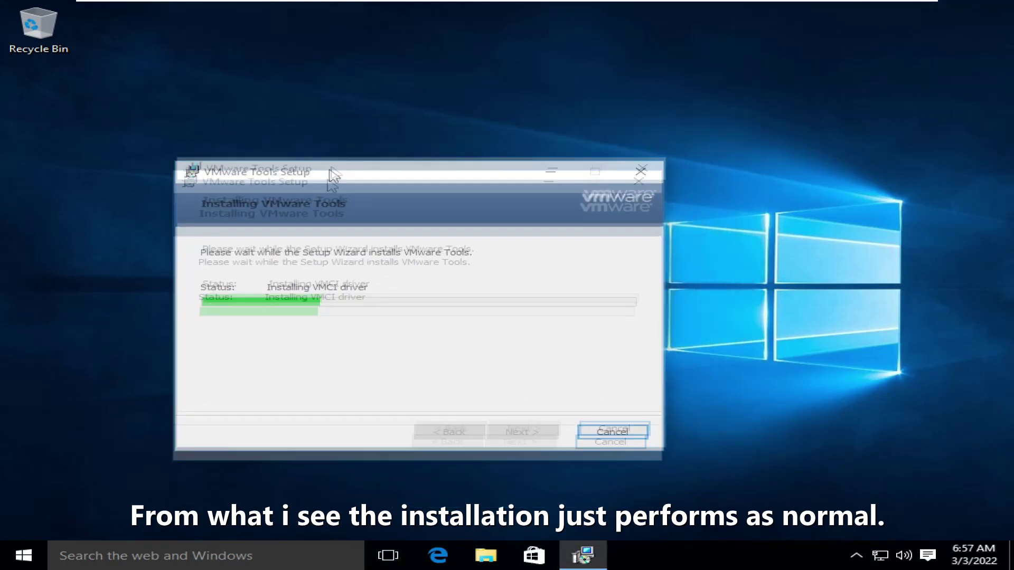
{"action": "key", "text": "super"}
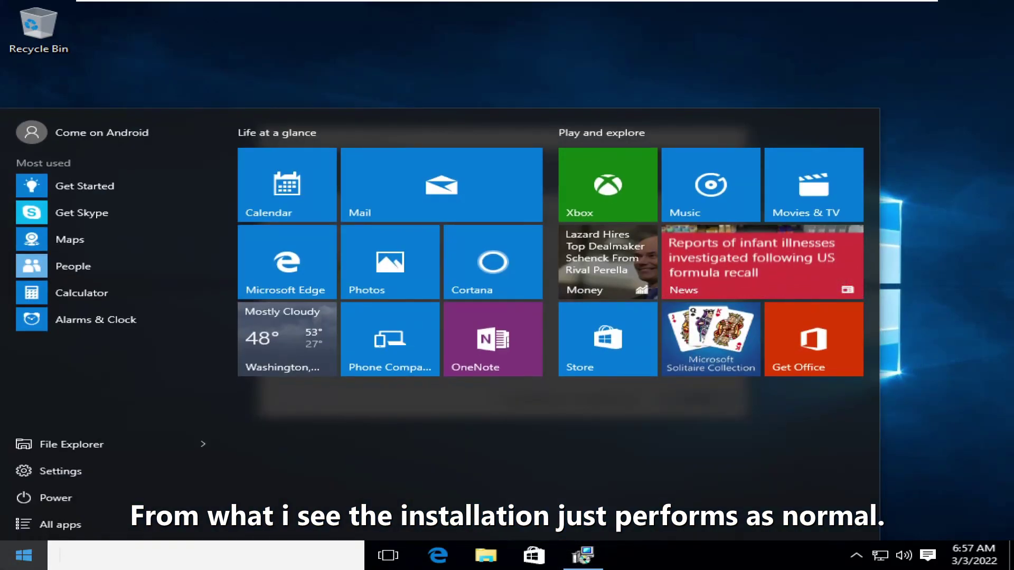
{"action": "key", "text": "super"}
{"action": "key", "text": "super"}
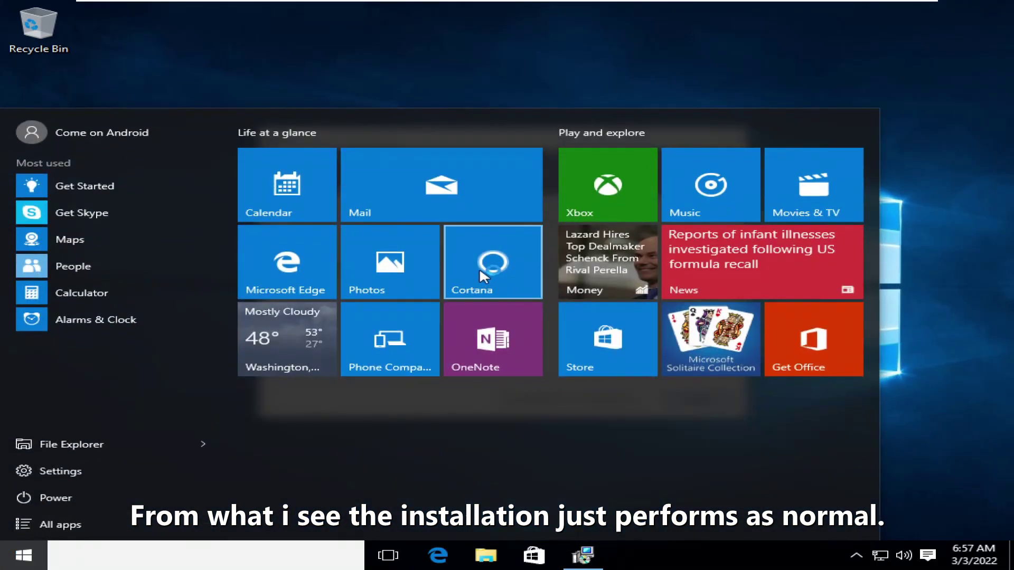
{"action": "key", "text": "super"}
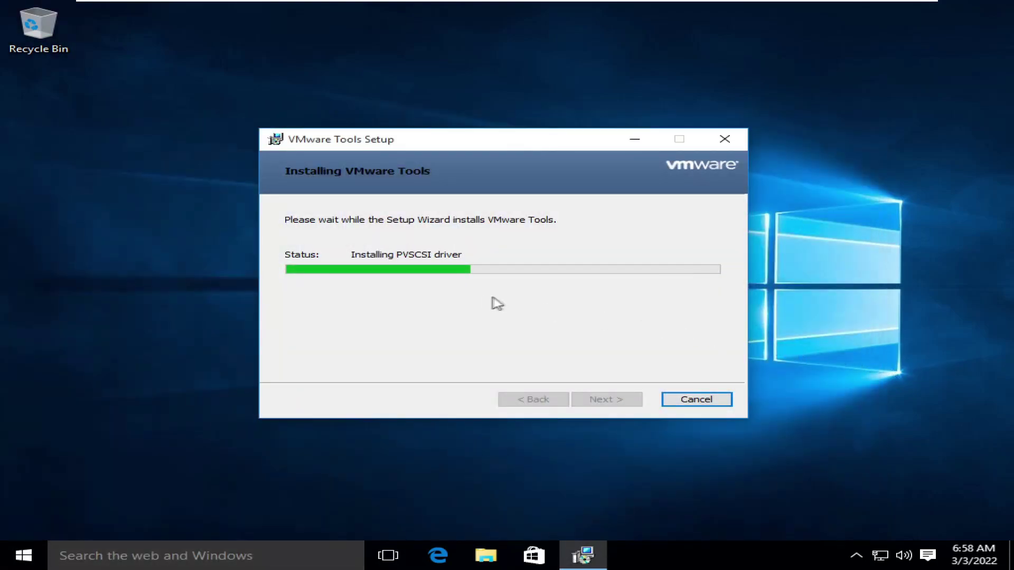
Open Task Manager with full details and show the CPU performance graph by logical processors
{"action": "right_click", "coordinate": [657, 550]}
{"action": "left_click", "coordinate": [714, 501]}
{"action": "right_click", "coordinate": [697, 555]}
{"action": "left_click", "coordinate": [215, 370]}
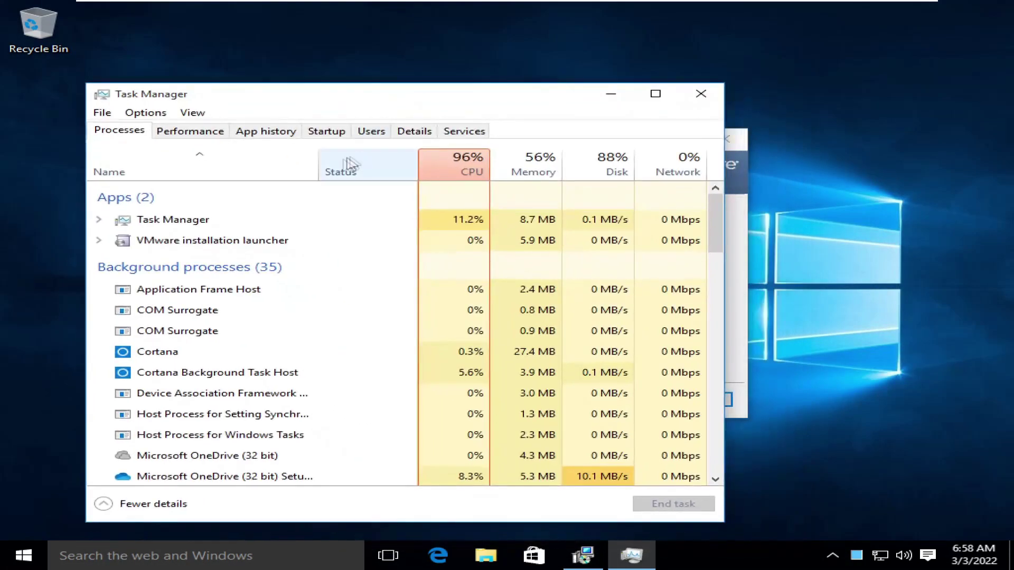
{"action": "left_click", "coordinate": [190, 131]}
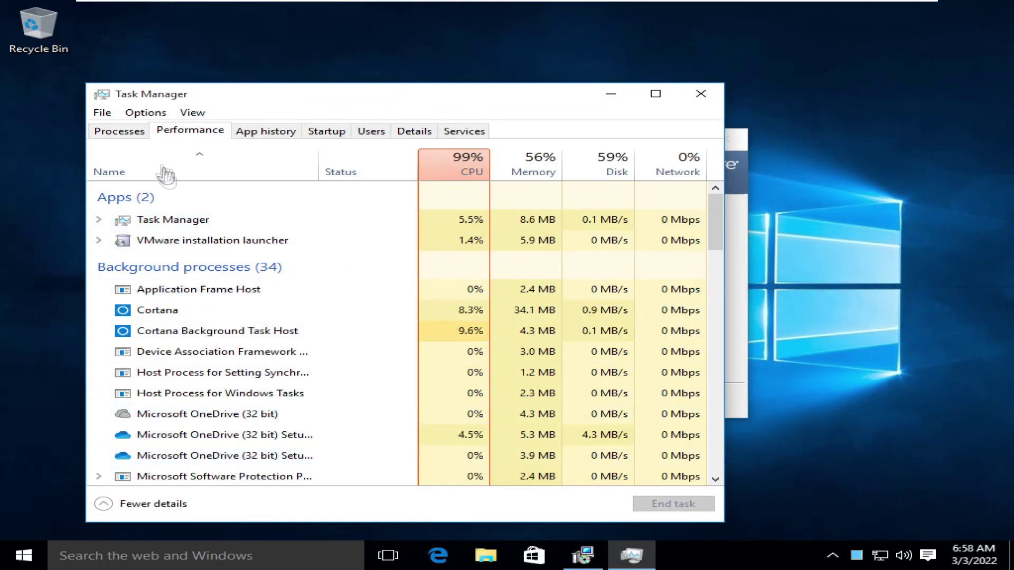
{"action": "right_click", "coordinate": [429, 207]}
{"action": "mouse_move", "coordinate": [528, 215]}
{"action": "left_click", "coordinate": [715, 232]}
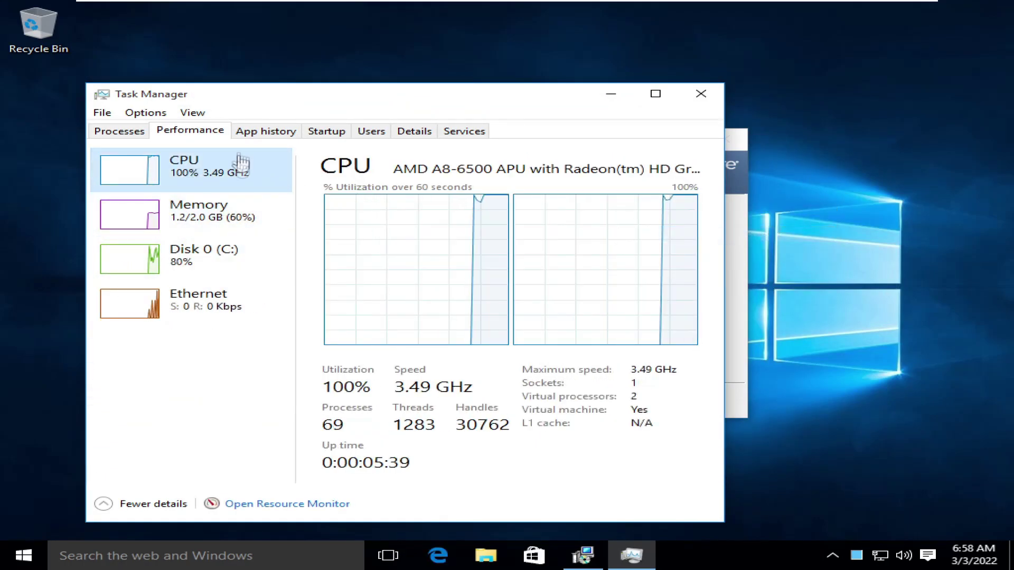
Disable the Microsoft OneDrive and VMware Tools Core Service startup entries in Task Manager
{"action": "left_click", "coordinate": [265, 131]}
{"action": "left_click", "coordinate": [348, 131]}
{"action": "left_click", "coordinate": [344, 182]}
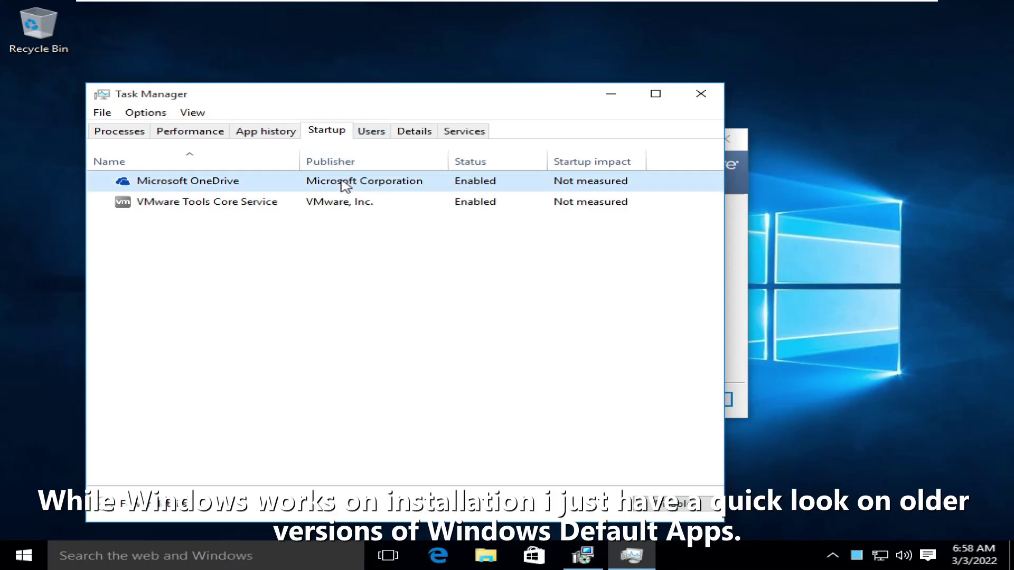
{"action": "left_click", "coordinate": [677, 502]}
{"action": "left_click", "coordinate": [507, 202]}
{"action": "left_click", "coordinate": [678, 502]}
Close Task Manager after reviewing the detailed process list, and finish the VMware Tools Setup wizard
{"action": "left_click", "coordinate": [414, 131]}
{"action": "scroll", "coordinate": [227, 274], "scroll_direction": "down", "scroll_amount": 7}
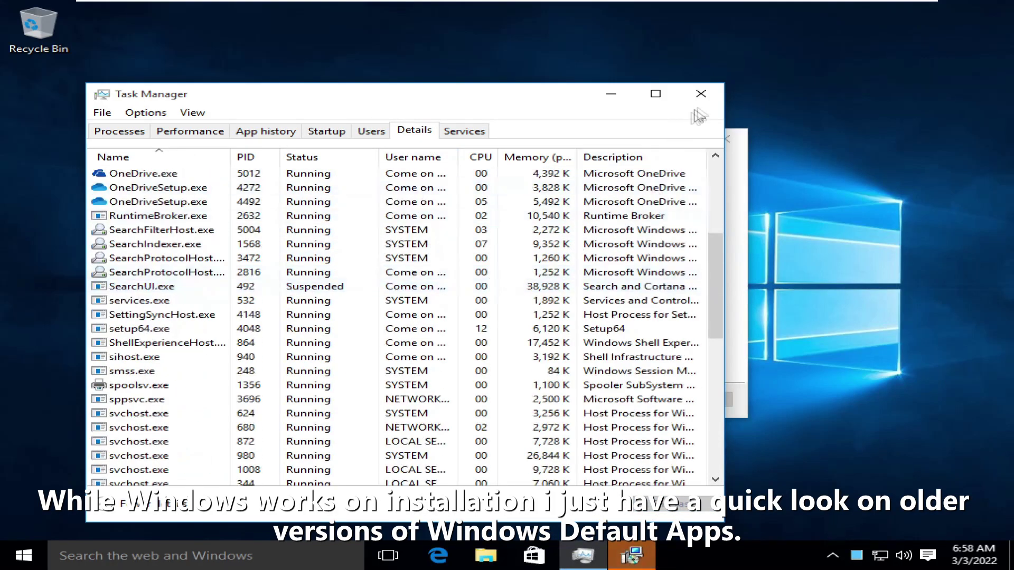
{"action": "left_click", "coordinate": [701, 93]}
{"action": "left_click", "coordinate": [607, 400]}
Set the screen resolution to 1920 × 1080 in the advanced display settings and apply it
{"action": "right_click", "coordinate": [220, 263]}
{"action": "left_click", "coordinate": [280, 390]}
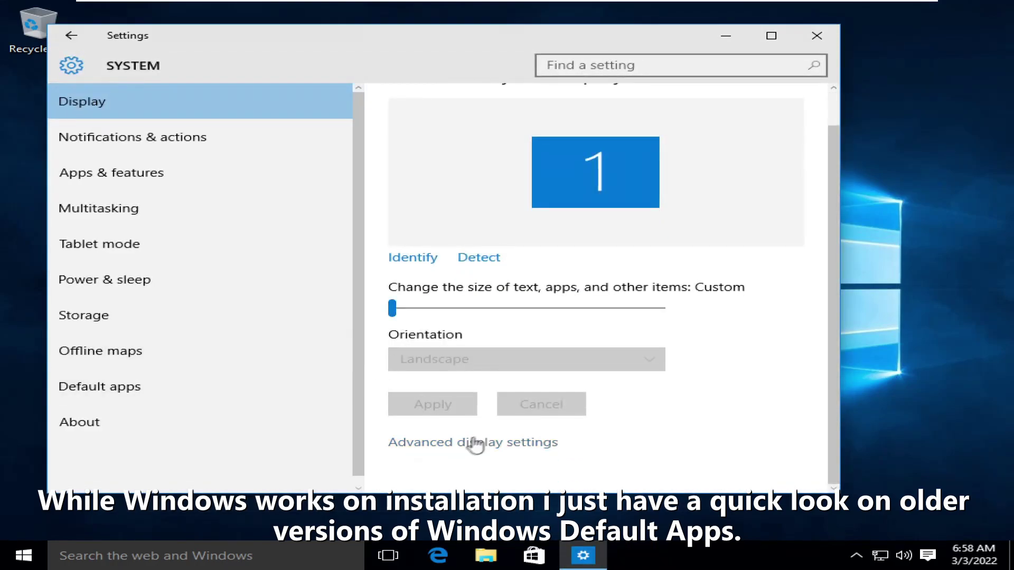
{"action": "left_click", "coordinate": [475, 442]}
{"action": "left_click", "coordinate": [264, 387]}
{"action": "scroll", "coordinate": [174, 238], "scroll_direction": "up", "scroll_amount": 5}
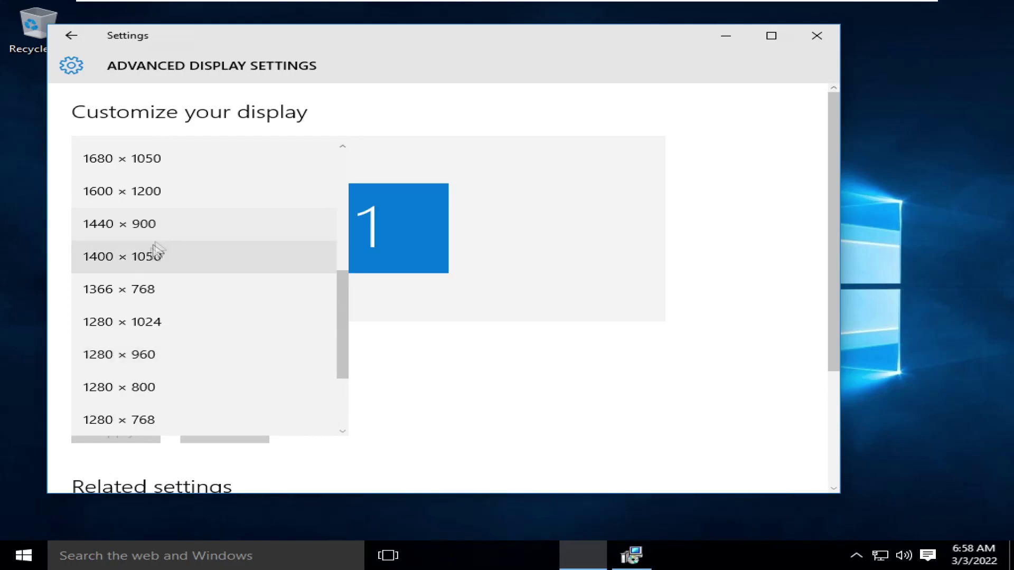
{"action": "left_click", "coordinate": [174, 217]}
{"action": "left_click", "coordinate": [115, 430]}
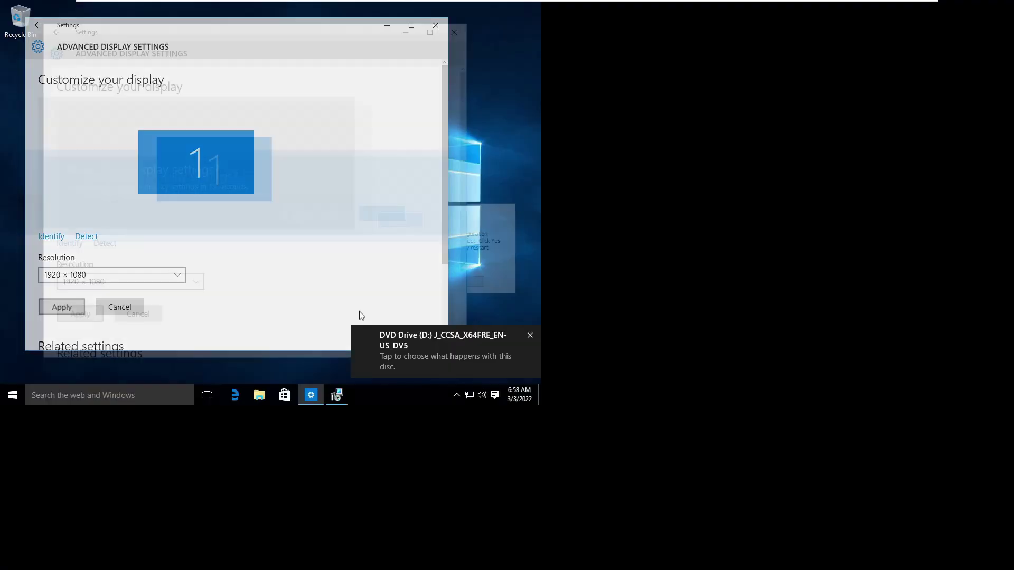
Keep the changed screen resolution, and open and close the advanced sizing settings for text and other items
{"action": "left_click", "coordinate": [333, 220]}
{"action": "scroll", "coordinate": [239, 142], "scroll_direction": "down", "scroll_amount": 3}
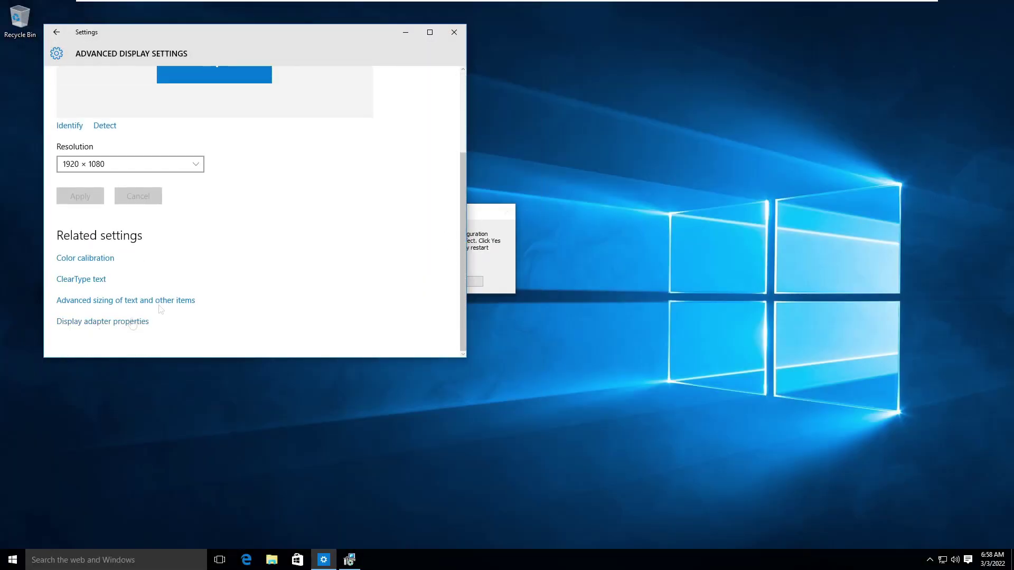
{"action": "left_click", "coordinate": [118, 305]}
{"action": "left_click", "coordinate": [797, 115]}
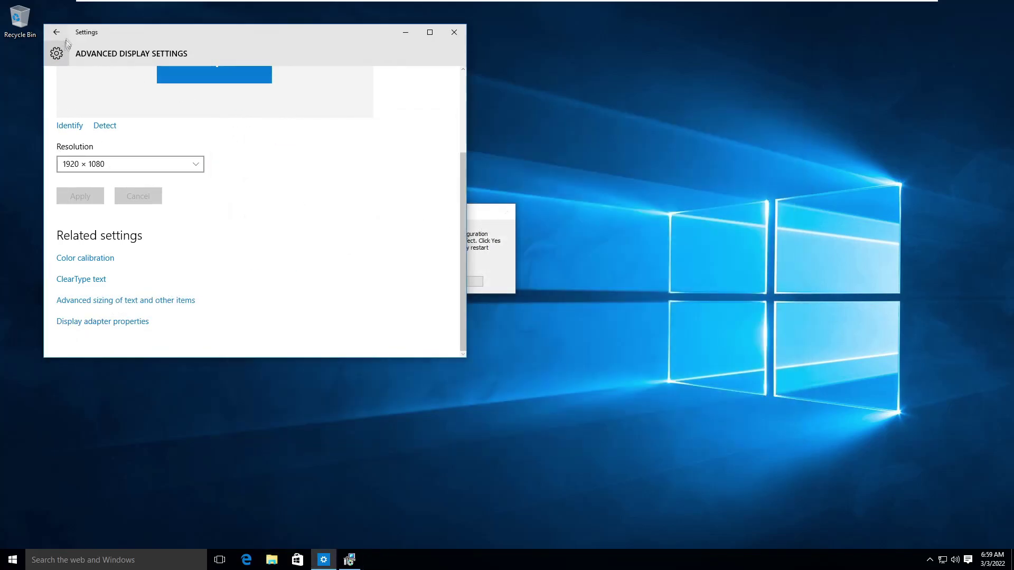
Set the size of text, apps, and other items to 125% and restart Windows for the VMware Tools configuration
{"action": "left_click", "coordinate": [56, 32]}
{"action": "left_click_drag", "start_coordinate": [227, 226], "coordinate": [275, 226]}
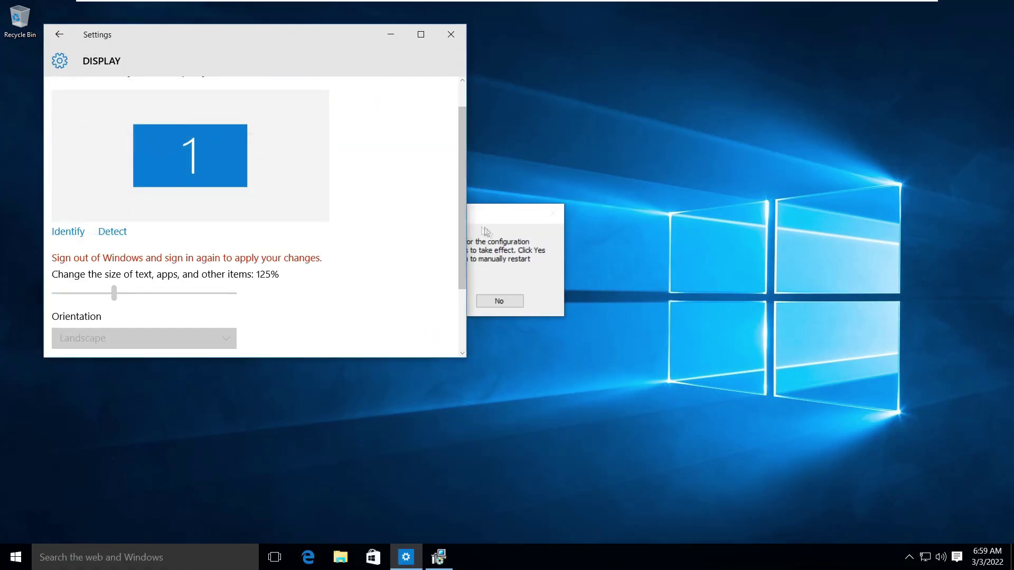
{"action": "left_click", "coordinate": [399, 300]}
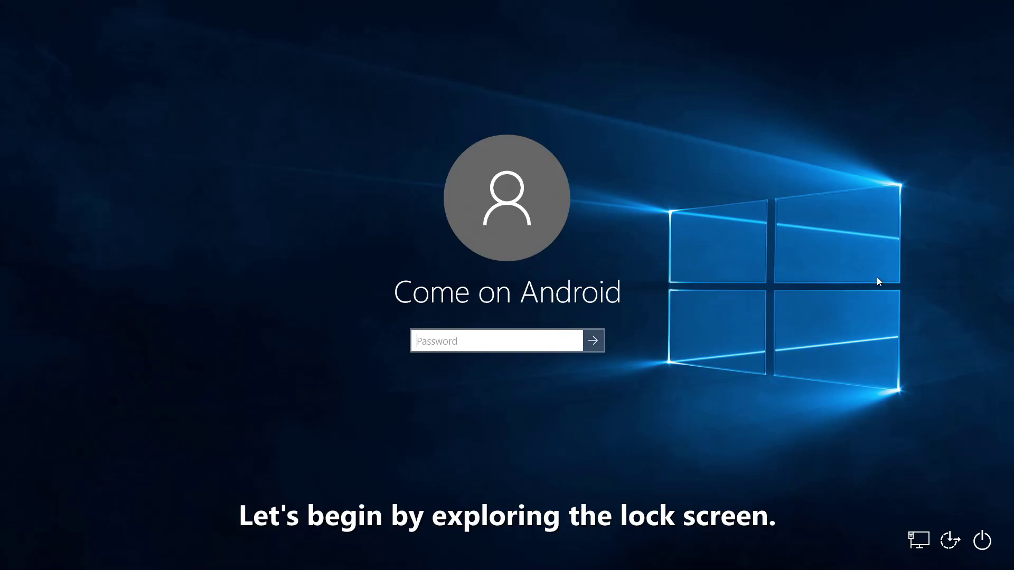
Inspect the network, ease of access and power options on the sign-in screen
{"action": "left_click", "coordinate": [919, 540]}
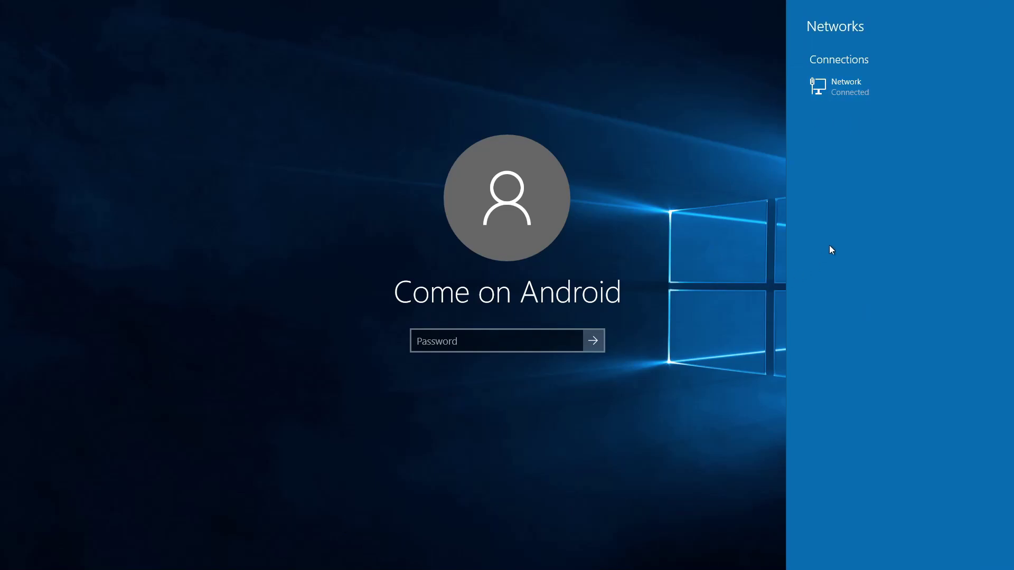
{"action": "left_click", "coordinate": [754, 262]}
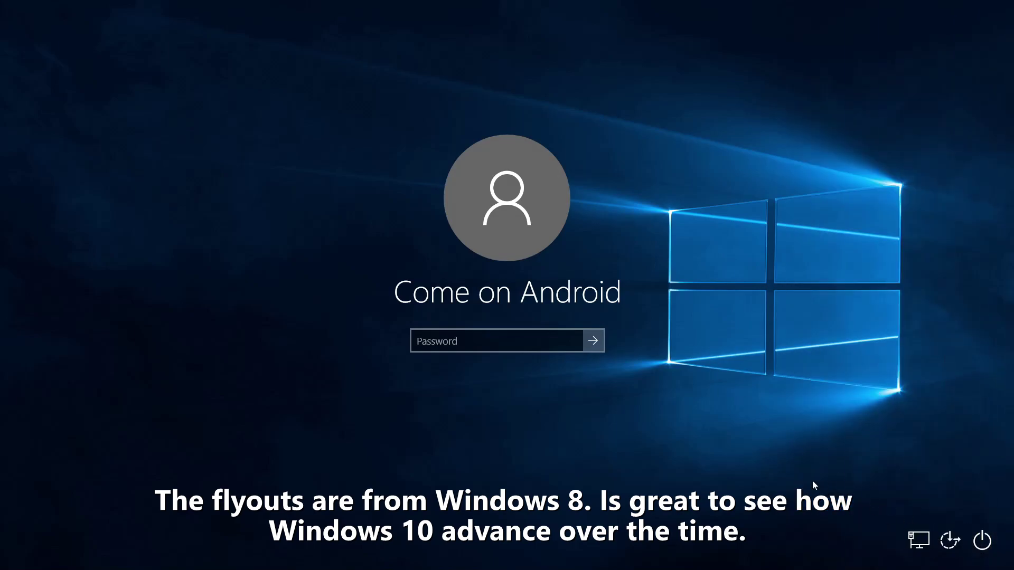
{"action": "key", "text": "super+u"}
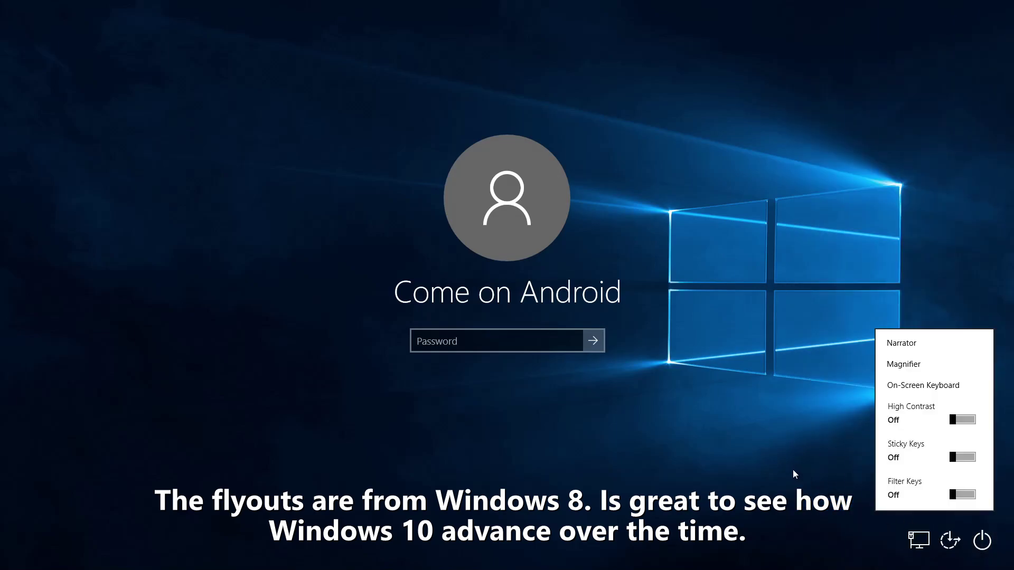
{"action": "left_click", "coordinate": [914, 365]}
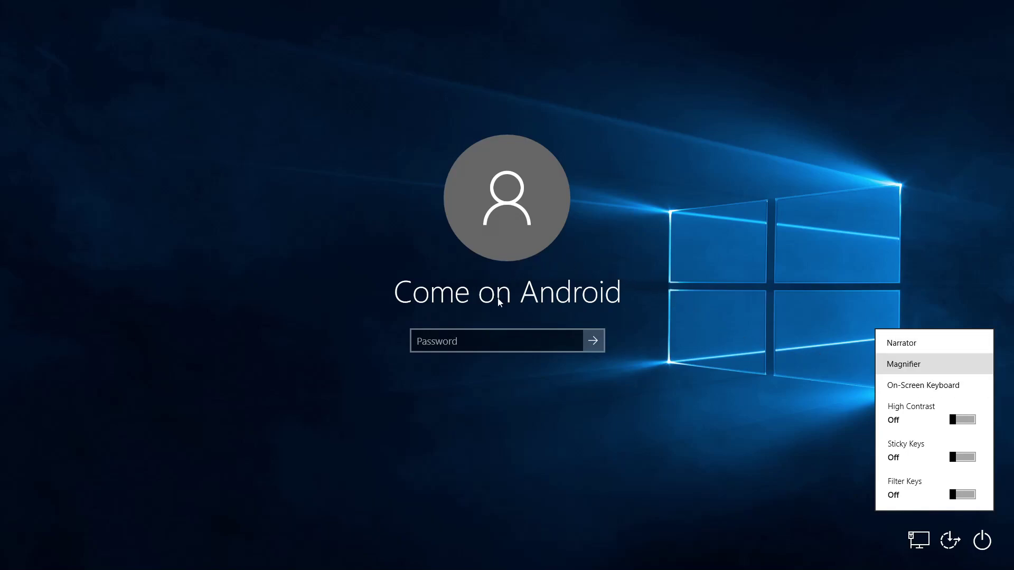
{"action": "left_click", "coordinate": [834, 441]}
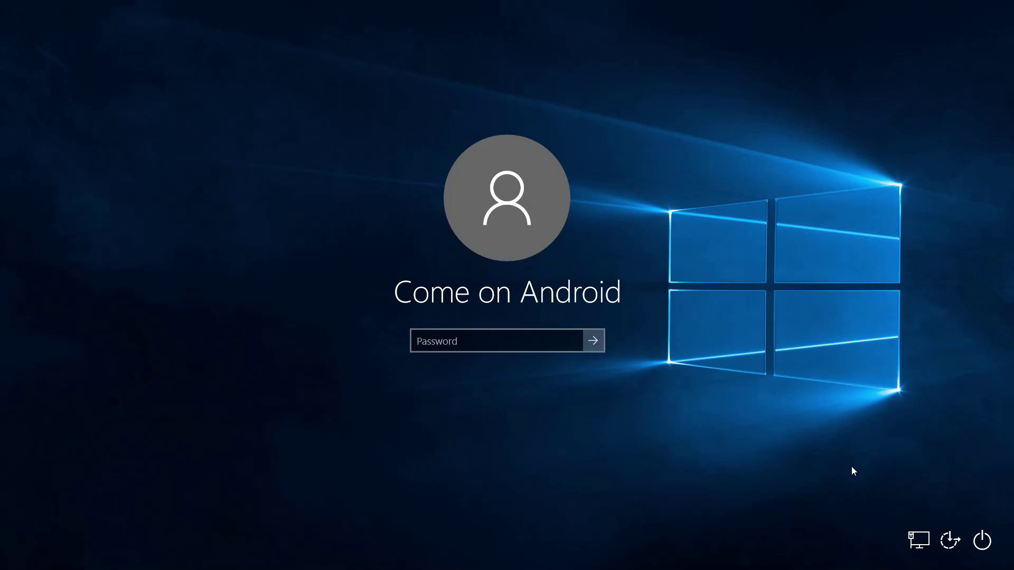
{"action": "left_click", "coordinate": [983, 542]}
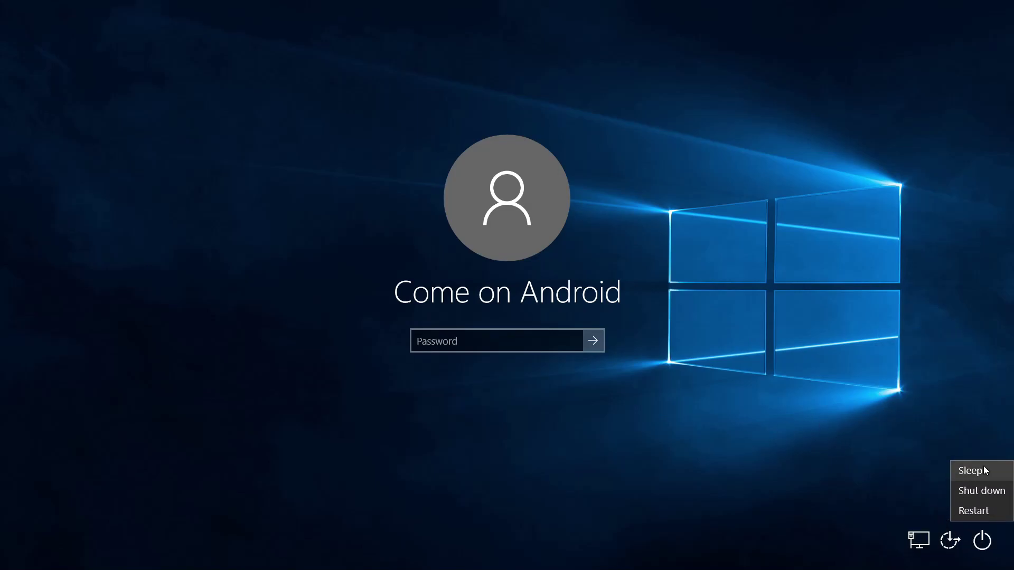
{"action": "left_click", "coordinate": [791, 473]}
{"action": "key", "text": "Tab"}
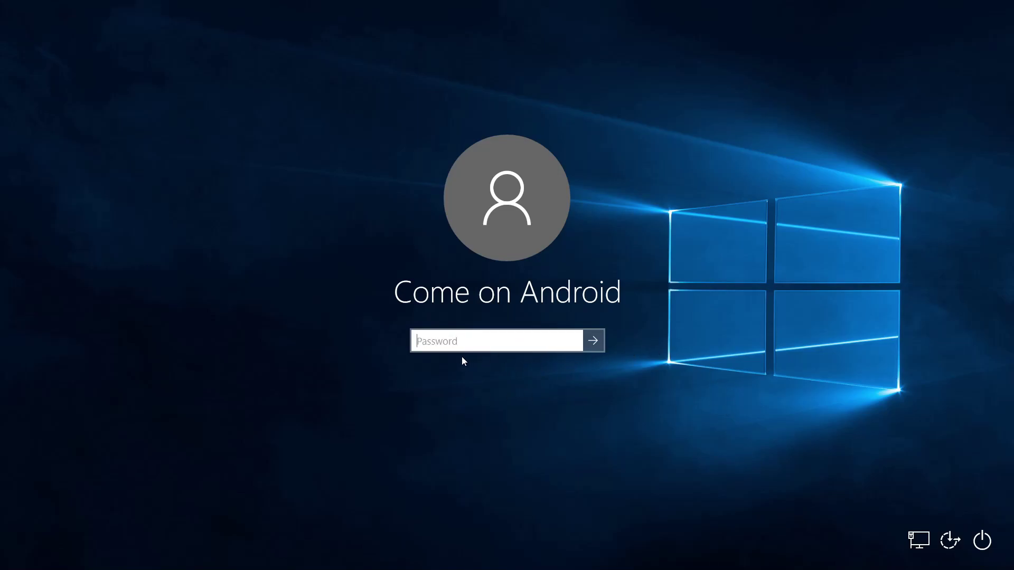
Start Magnifier on the sign-in screen, check its view modes, reduce the zoom to 100% and close it
{"action": "key", "text": "super+plus"}
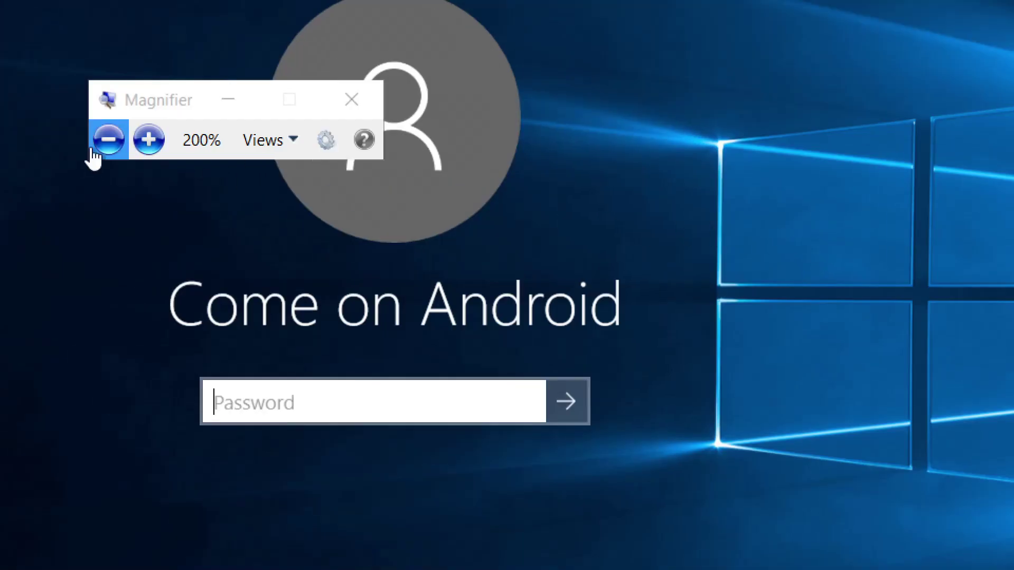
{"action": "left_click", "coordinate": [107, 129]}
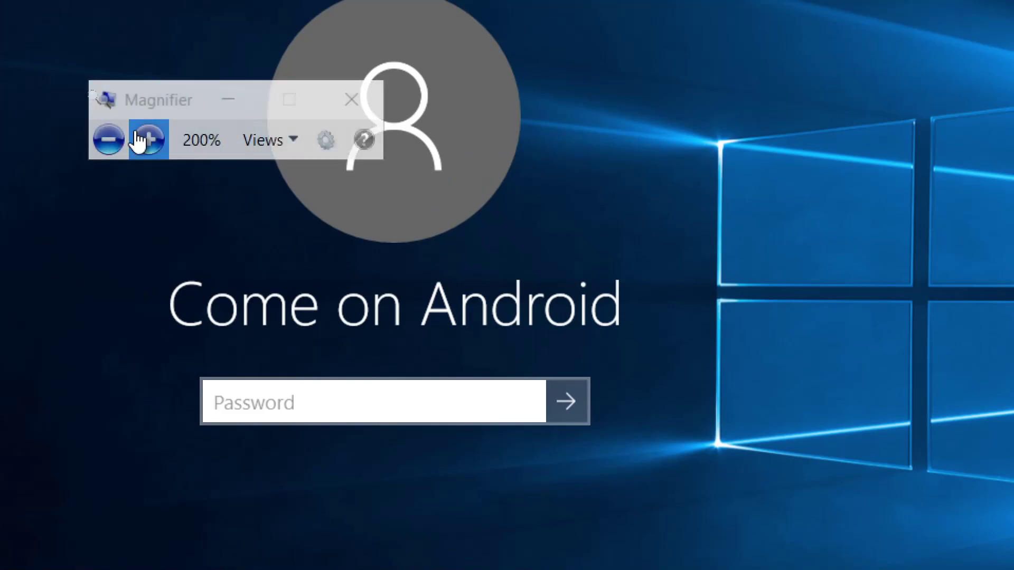
{"action": "left_click", "coordinate": [298, 152]}
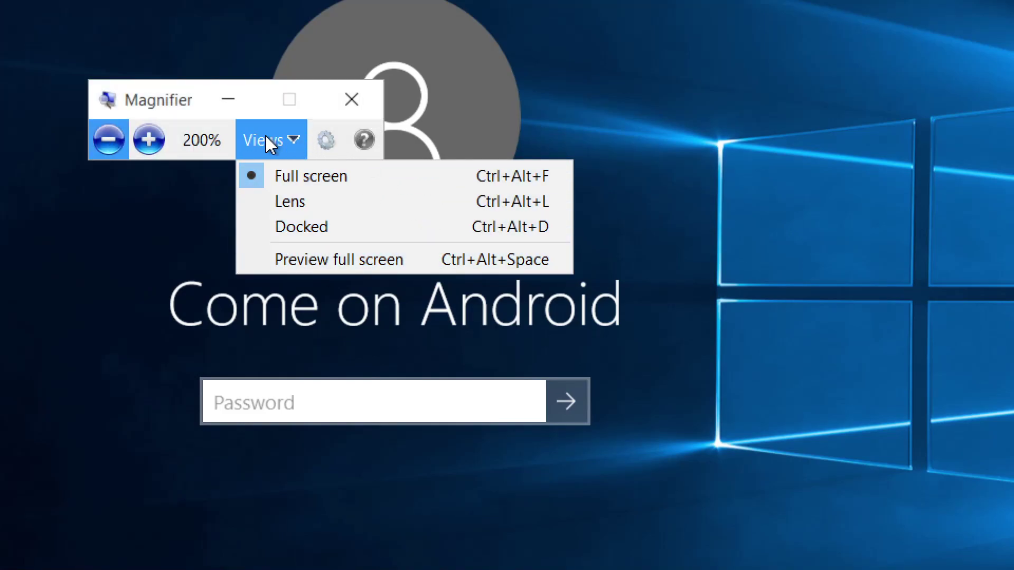
{"action": "left_click", "coordinate": [109, 140]}
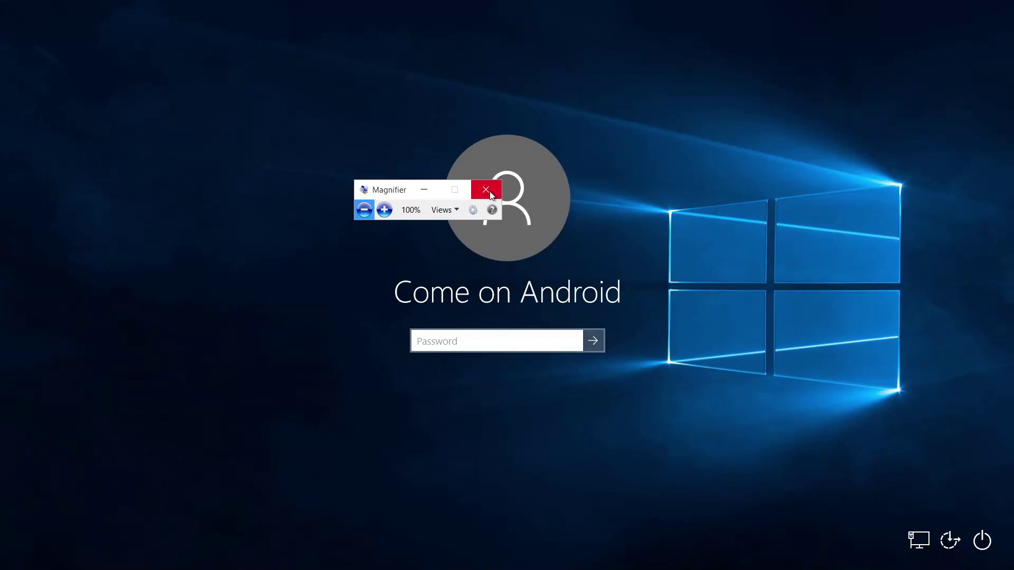
{"action": "left_click", "coordinate": [485, 189]}
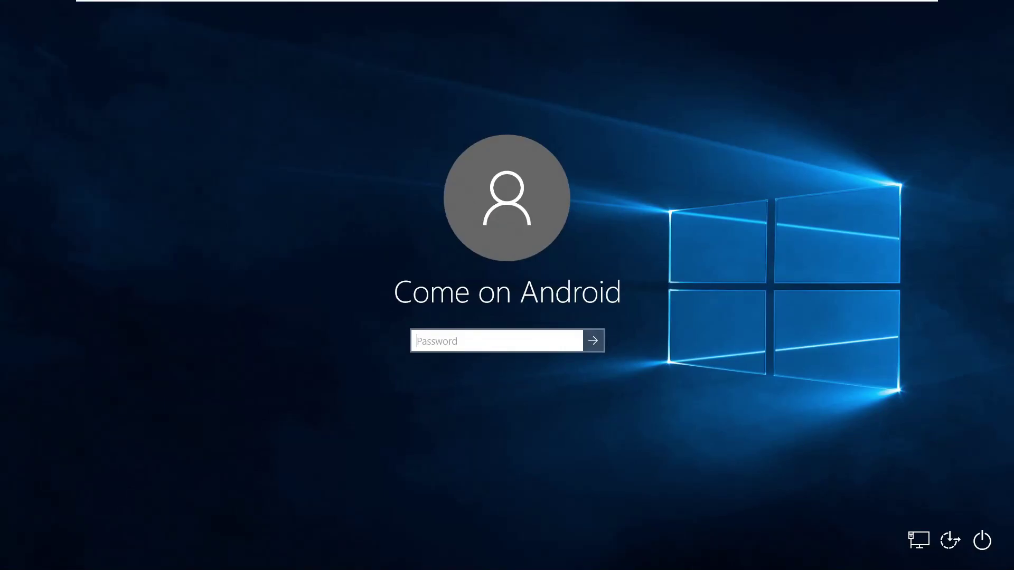
Try an entry in the password field, and open and close the On-Screen Keyboard on the sign-in screen
{"action": "mouse_move", "coordinate": [153, 5]}
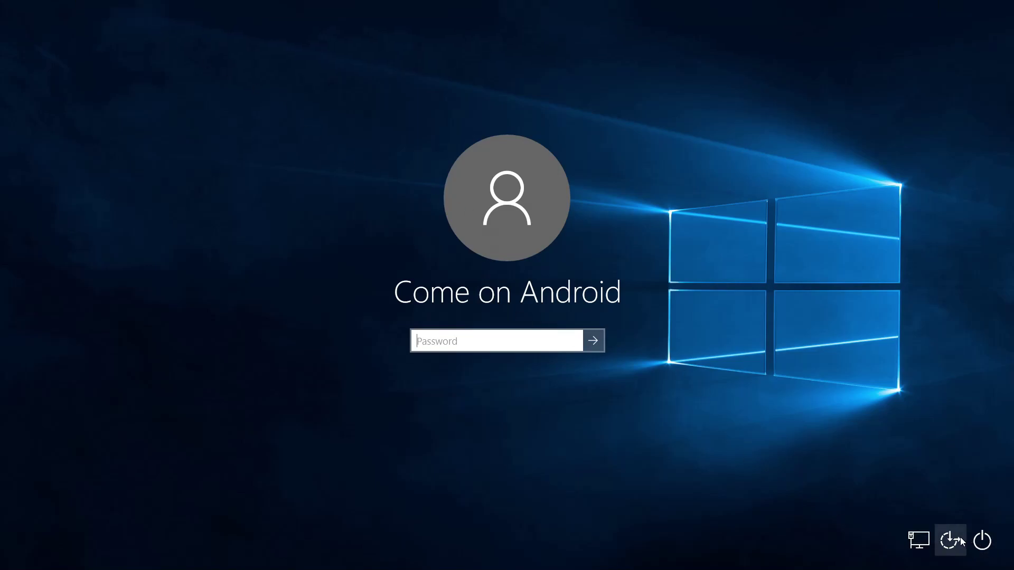
{"action": "type", "text": "•••"}
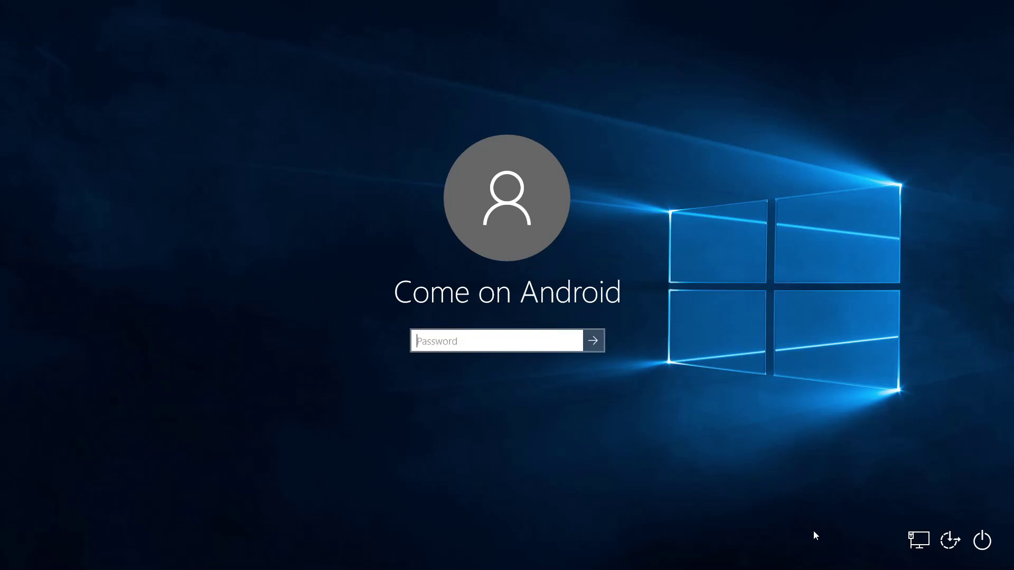
{"action": "left_click", "coordinate": [950, 540]}
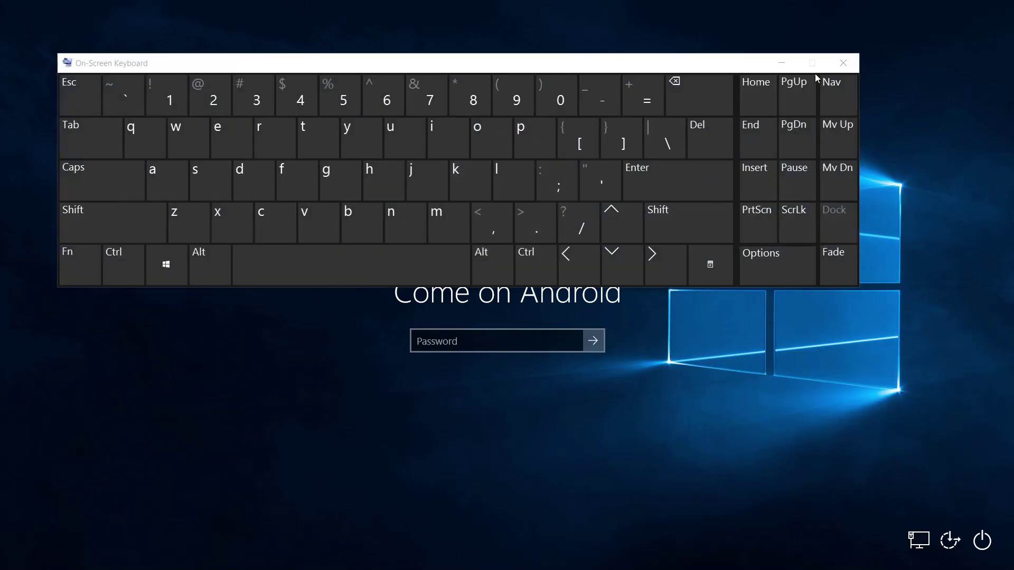
{"action": "left_click", "coordinate": [844, 63]}
Enter the account password in the password field and sign in to Windows
{"action": "left_click", "coordinate": [494, 343]}
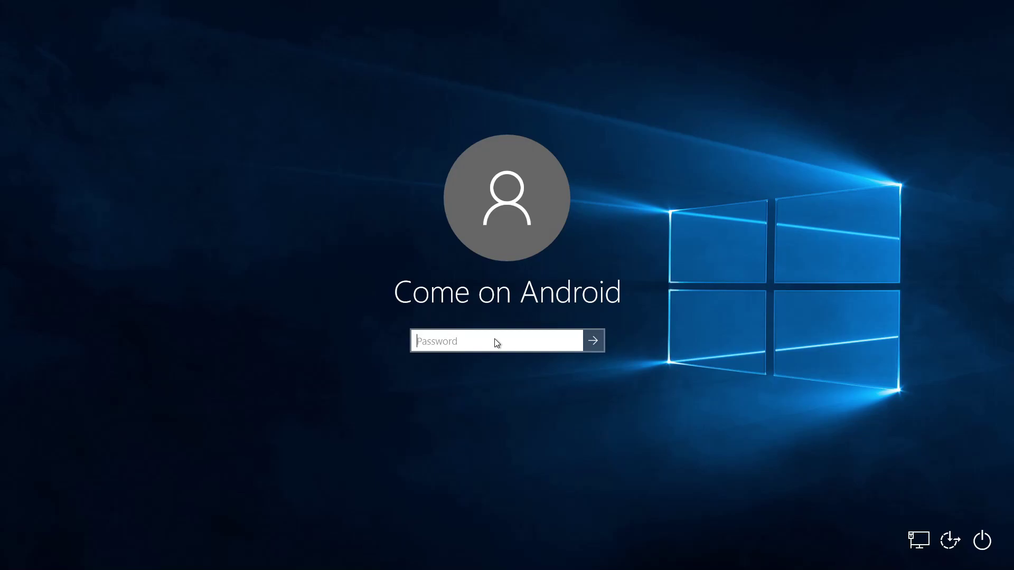
{"action": "type", "text": "••••••••••••"}
{"action": "key", "text": "Return"}
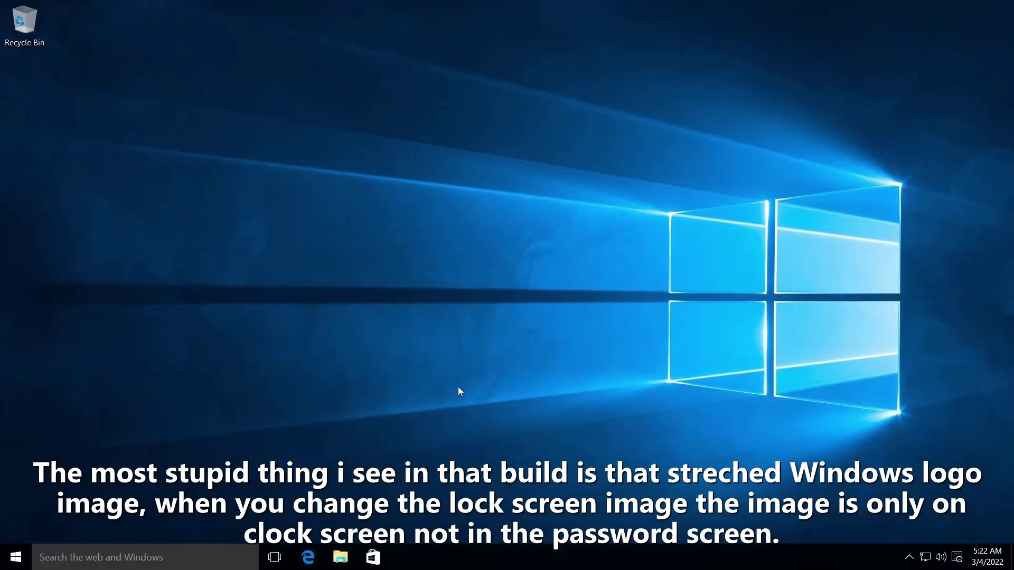
{"action": "left_click_drag", "start_coordinate": [588, 231], "coordinate": [885, 373]}
{"action": "left_click_drag", "start_coordinate": [530, 209], "coordinate": [378, 287]}
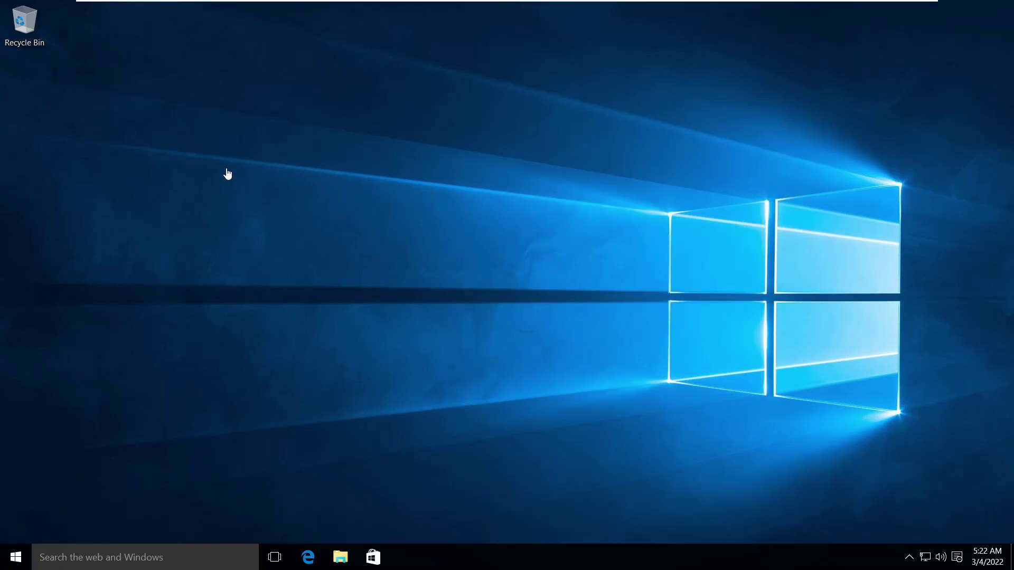
Bring up the virtual machine's security options screen, inspect its network and ease of access options, and cancel back to the desktop
{"action": "mouse_move", "coordinate": [221, 4]}
{"action": "left_click", "coordinate": [268, 6]}
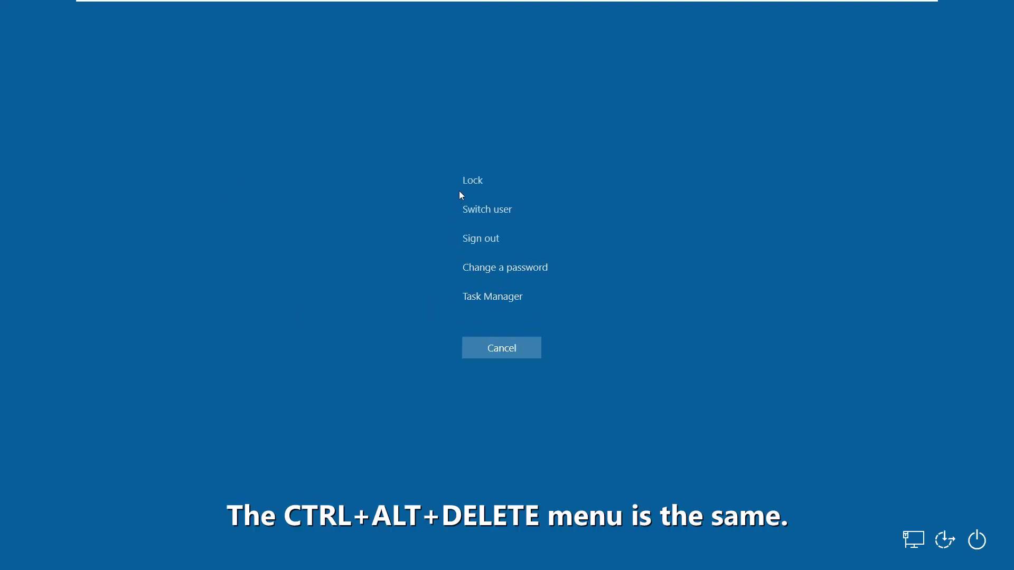
{"action": "left_click", "coordinate": [912, 540]}
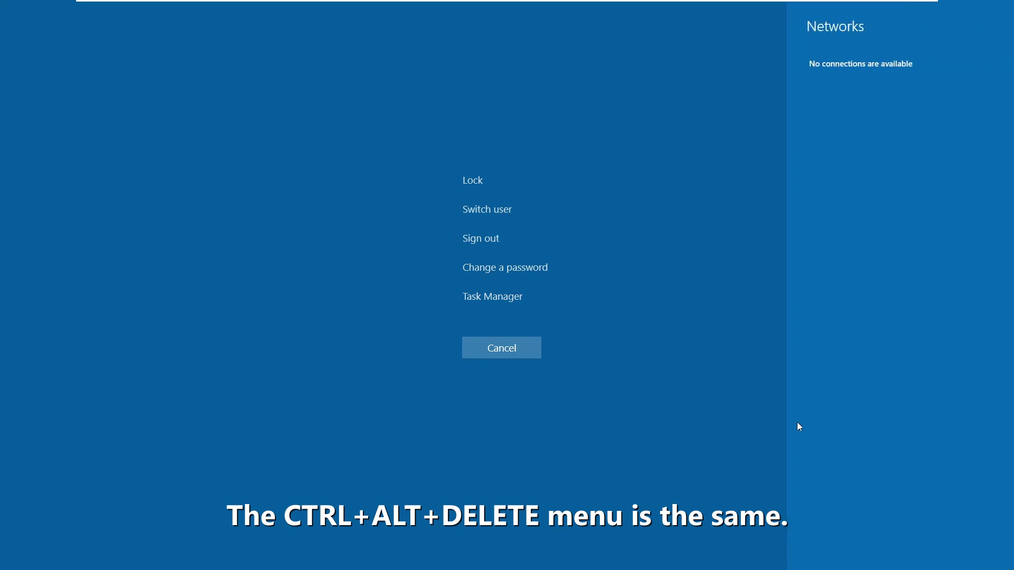
{"action": "left_click", "coordinate": [760, 426]}
{"action": "left_click", "coordinate": [936, 539]}
{"action": "left_click", "coordinate": [828, 509]}
{"action": "left_click", "coordinate": [914, 538]}
{"action": "left_click", "coordinate": [728, 123]}
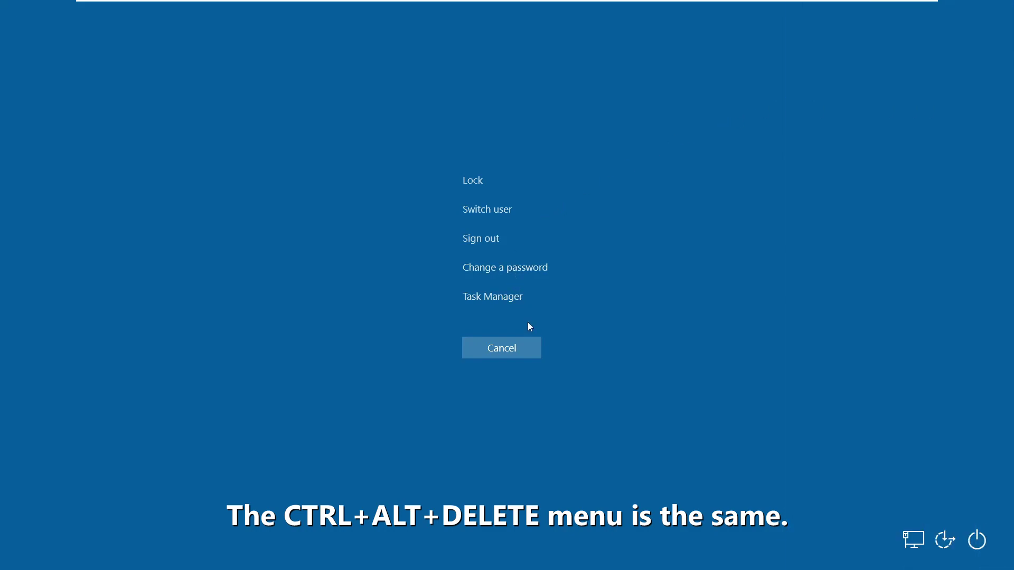
{"action": "left_click", "coordinate": [502, 348]}
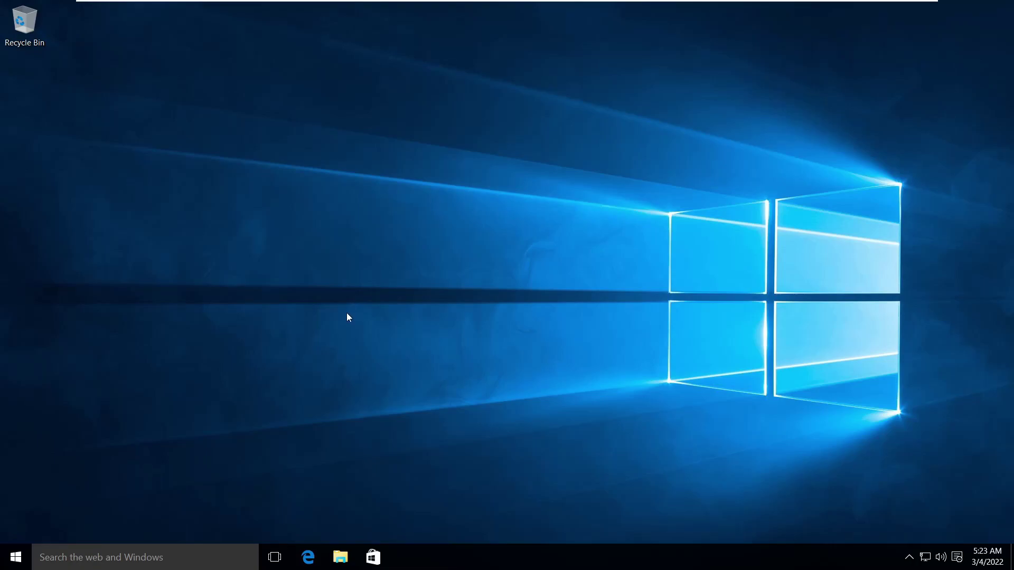
Open Task Manager and show the CPU performance graphs
{"action": "left_click_drag", "start_coordinate": [296, 267], "coordinate": [239, 179]}
{"action": "mouse_move", "coordinate": [210, 2]}
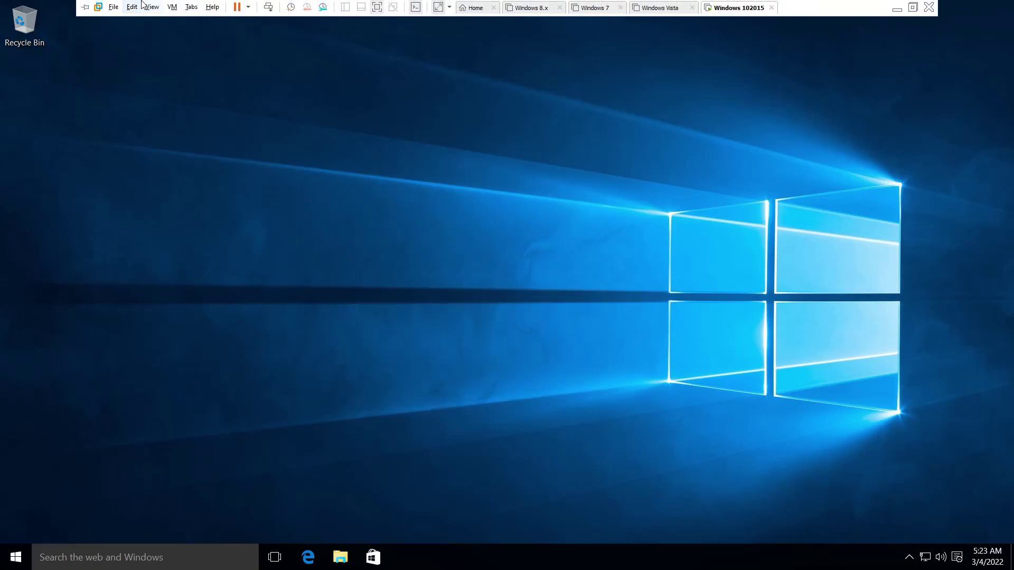
{"action": "left_click_drag", "start_coordinate": [145, 83], "coordinate": [319, 89]}
{"action": "left_click", "coordinate": [290, 113]}
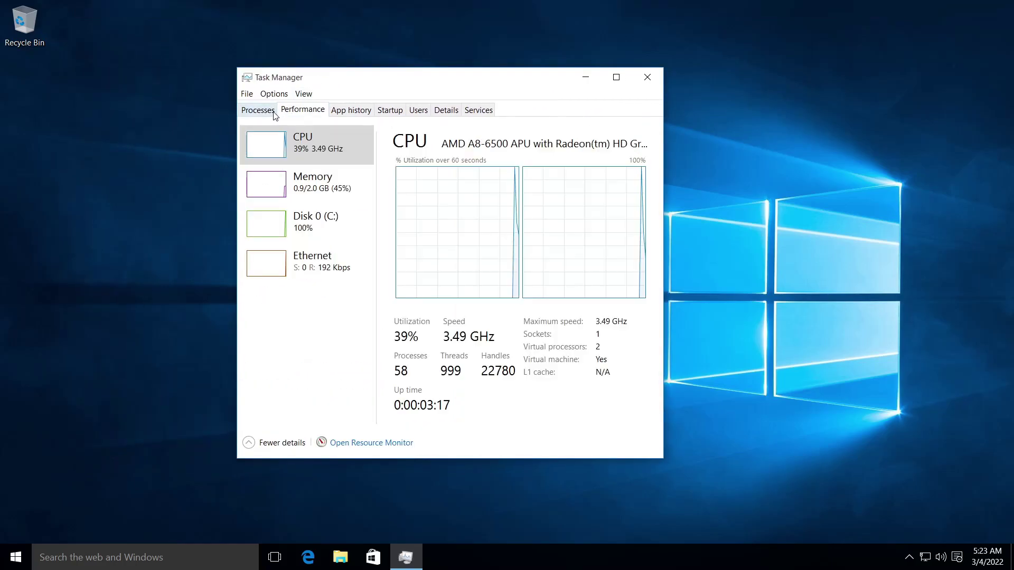
Review the app history, startup entries, users and detailed process list in Task Manager, and close it
{"action": "left_click", "coordinate": [352, 116]}
{"action": "left_click", "coordinate": [391, 115]}
{"action": "left_click", "coordinate": [418, 115]}
{"action": "left_click", "coordinate": [397, 121]}
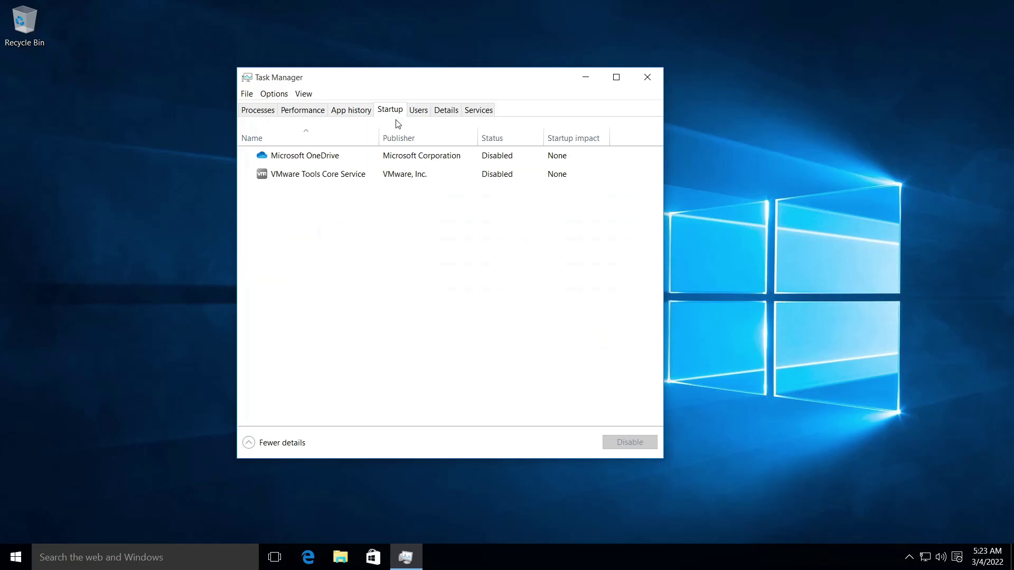
{"action": "left_click", "coordinate": [445, 109]}
{"action": "left_click", "coordinate": [423, 114]}
{"action": "left_click", "coordinate": [436, 113]}
{"action": "scroll", "coordinate": [435, 236], "scroll_direction": "down", "scroll_amount": 13}
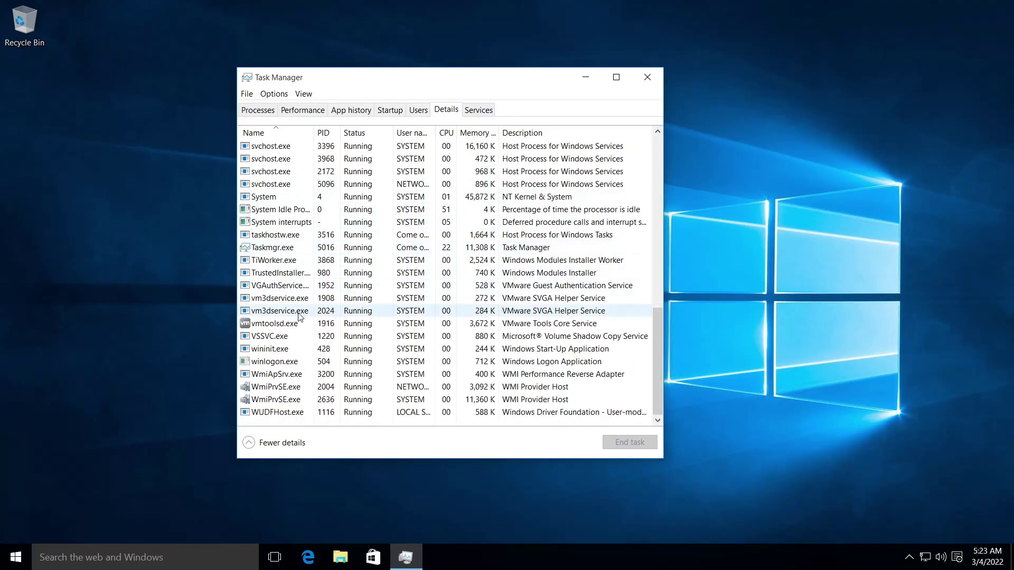
{"action": "left_click", "coordinate": [646, 77]}
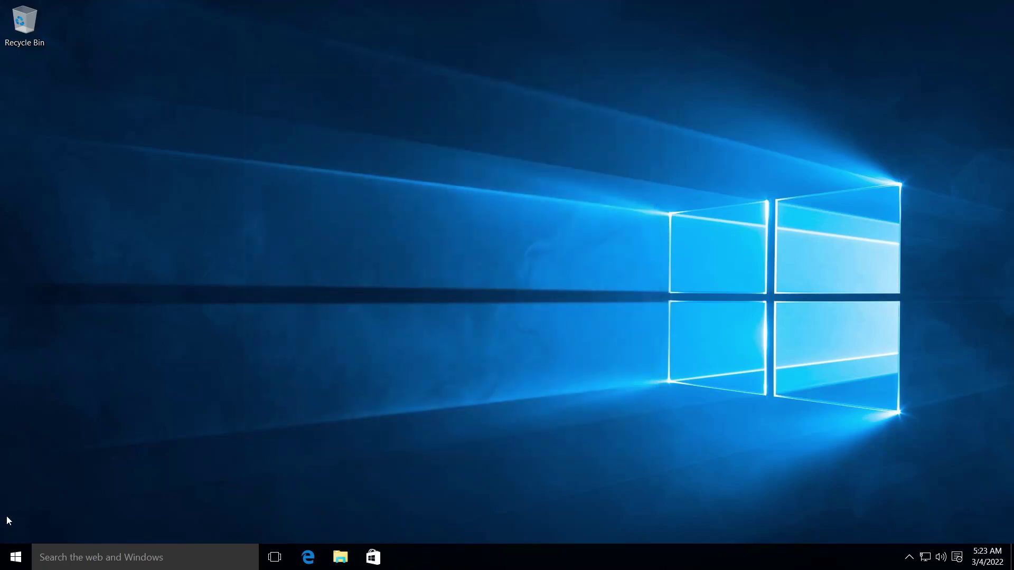
Open Programs and Features, review the installed programs and close the window
{"action": "right_click", "coordinate": [16, 557]}
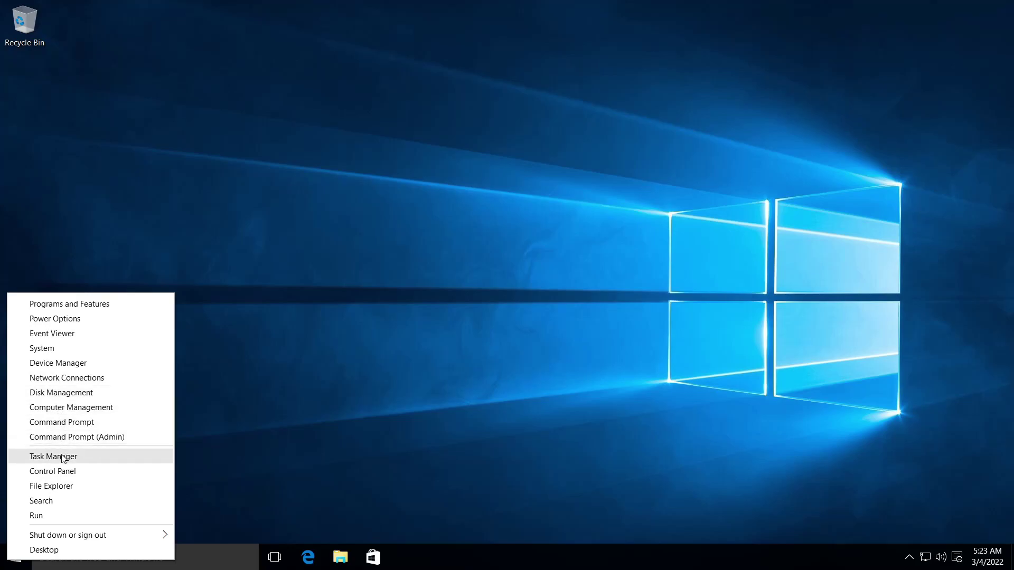
{"action": "left_click", "coordinate": [116, 307]}
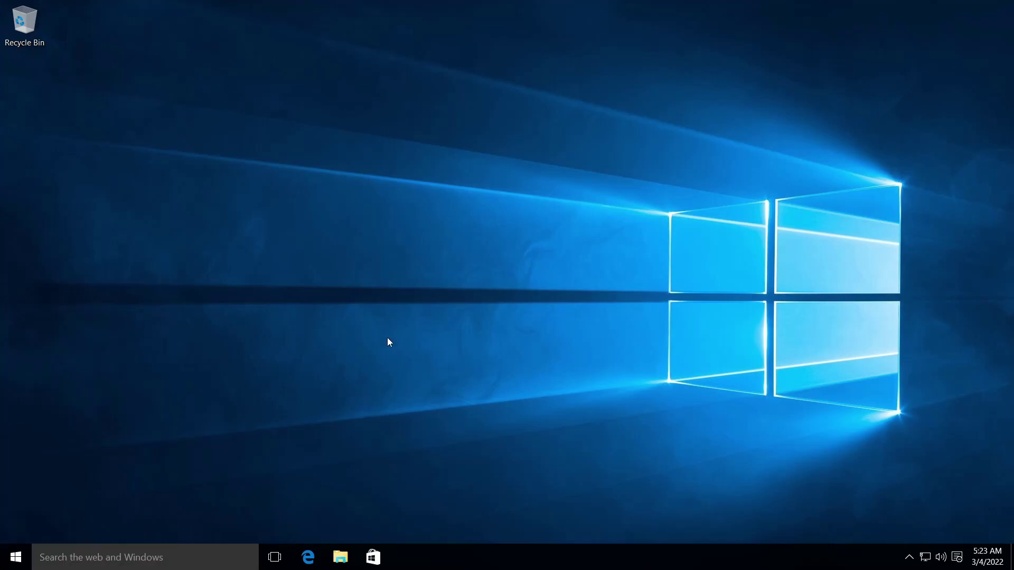
{"action": "right_click", "coordinate": [664, 560]}
{"action": "left_click", "coordinate": [440, 391]}
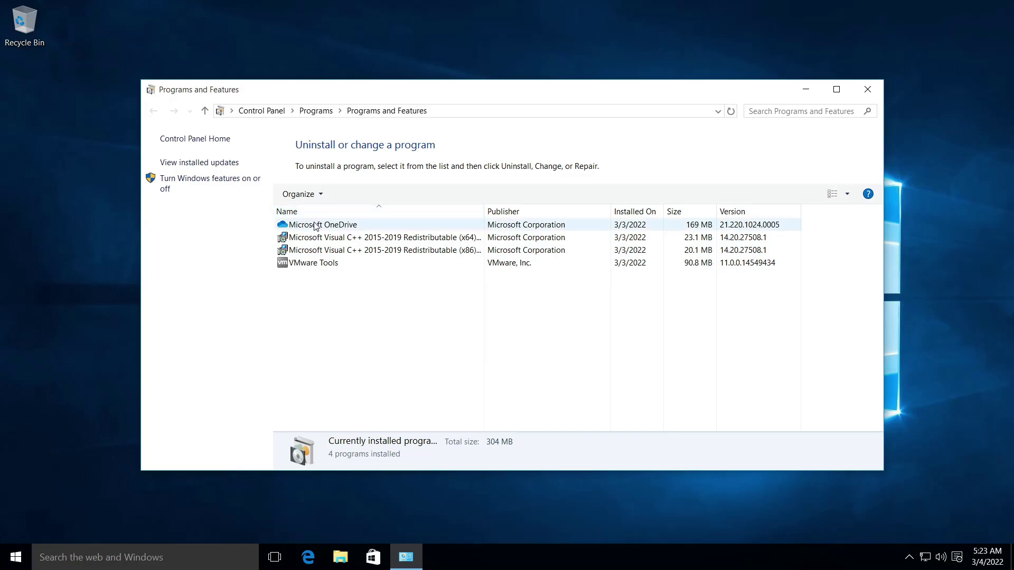
{"action": "left_click", "coordinate": [868, 94]}
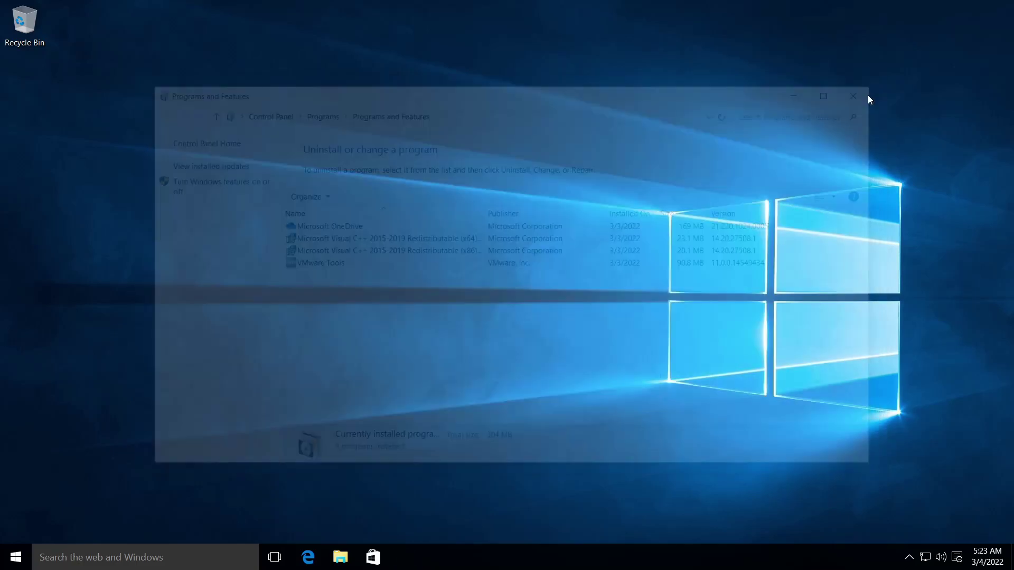
Reduce the taskbar search to an icon, hide it completely, and turn off the Task View button
{"action": "right_click", "coordinate": [664, 565]}
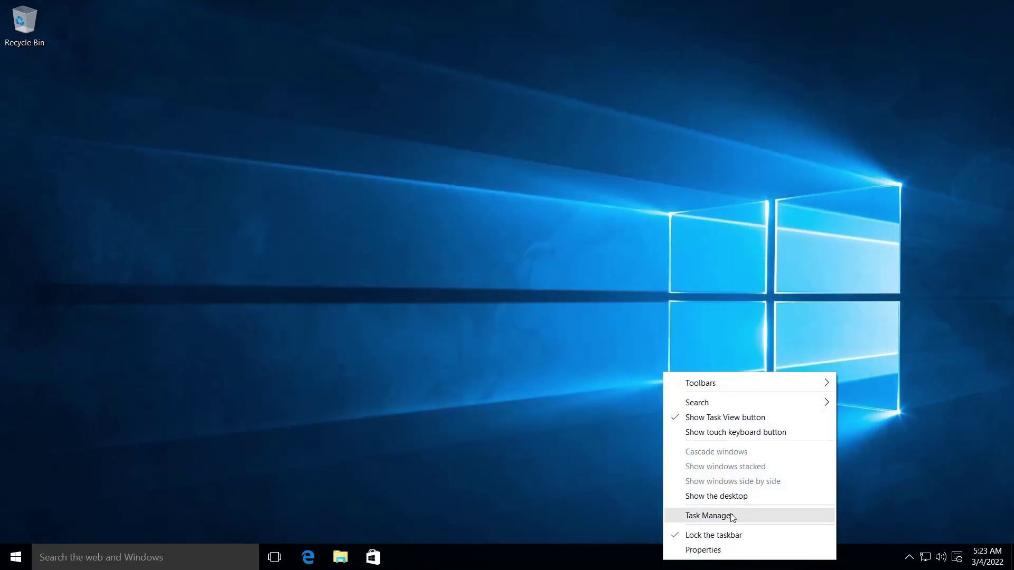
{"action": "left_click", "coordinate": [863, 416]}
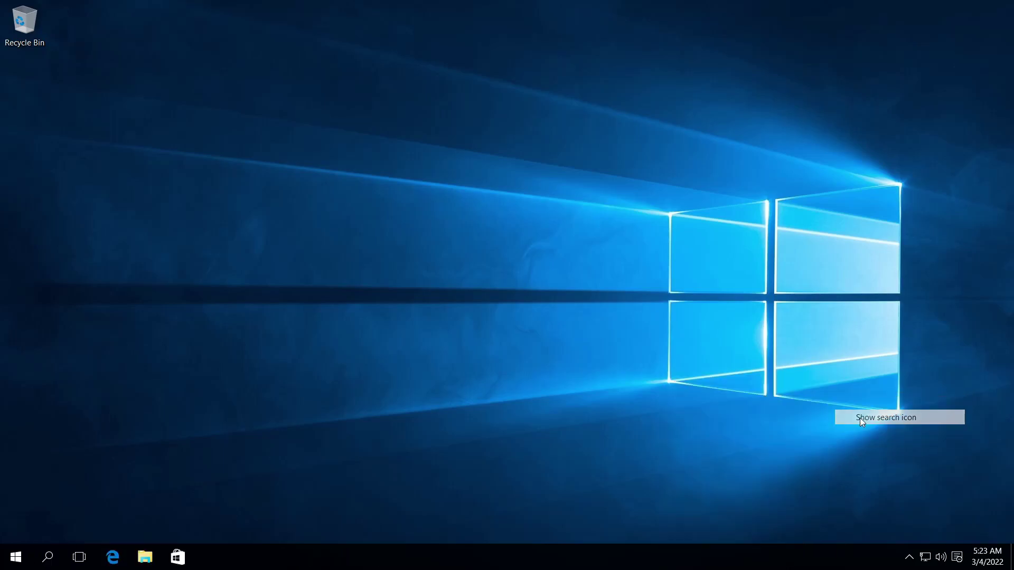
{"action": "right_click", "coordinate": [591, 564]}
{"action": "mouse_move", "coordinate": [739, 412]}
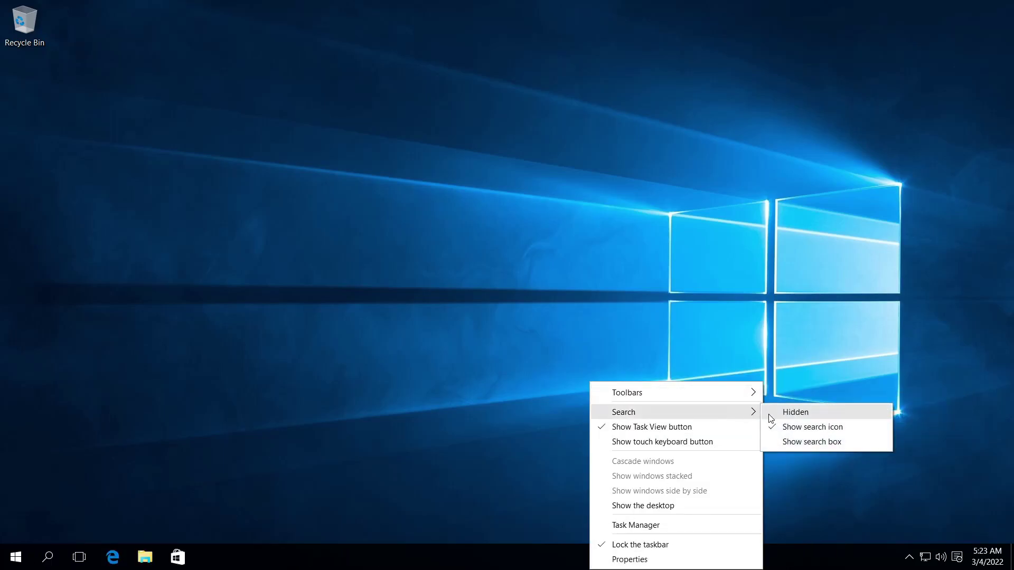
{"action": "left_click", "coordinate": [773, 419]}
{"action": "right_click", "coordinate": [557, 564]}
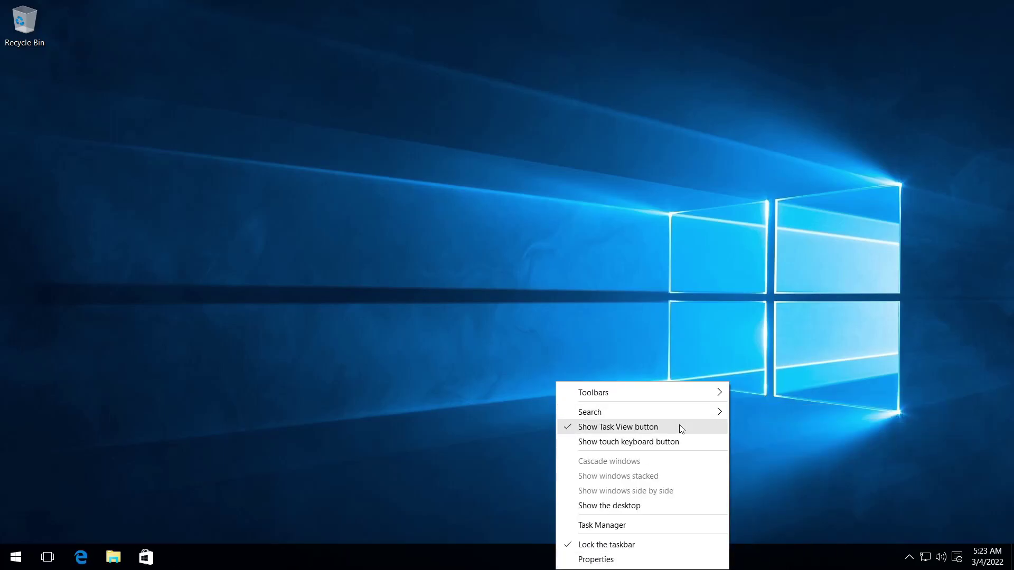
{"action": "left_click", "coordinate": [679, 426]}
Try turning the Address toolbar on the taskbar on and off again
{"action": "right_click", "coordinate": [594, 564]}
{"action": "mouse_move", "coordinate": [691, 392]}
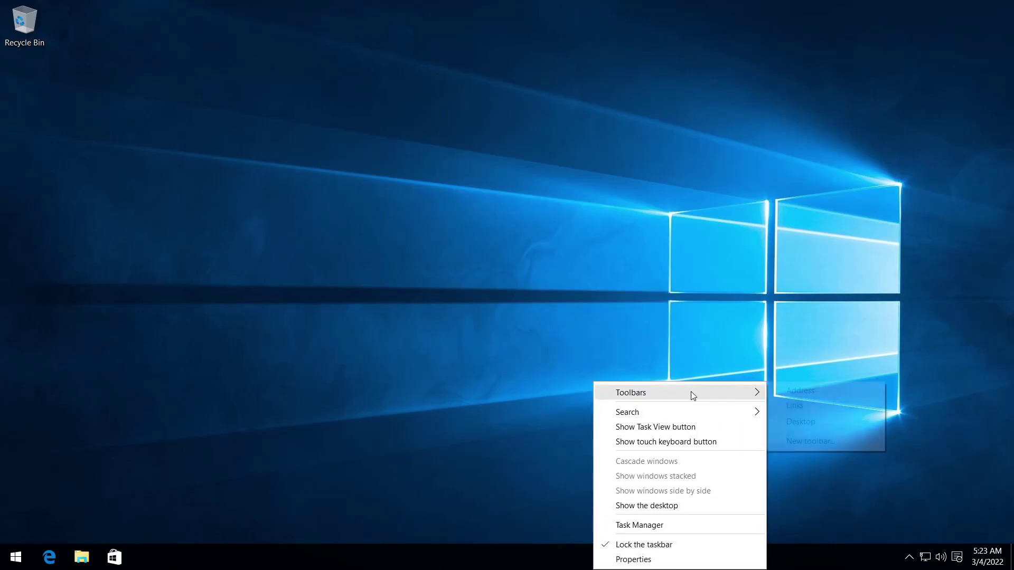
{"action": "left_click", "coordinate": [803, 392]}
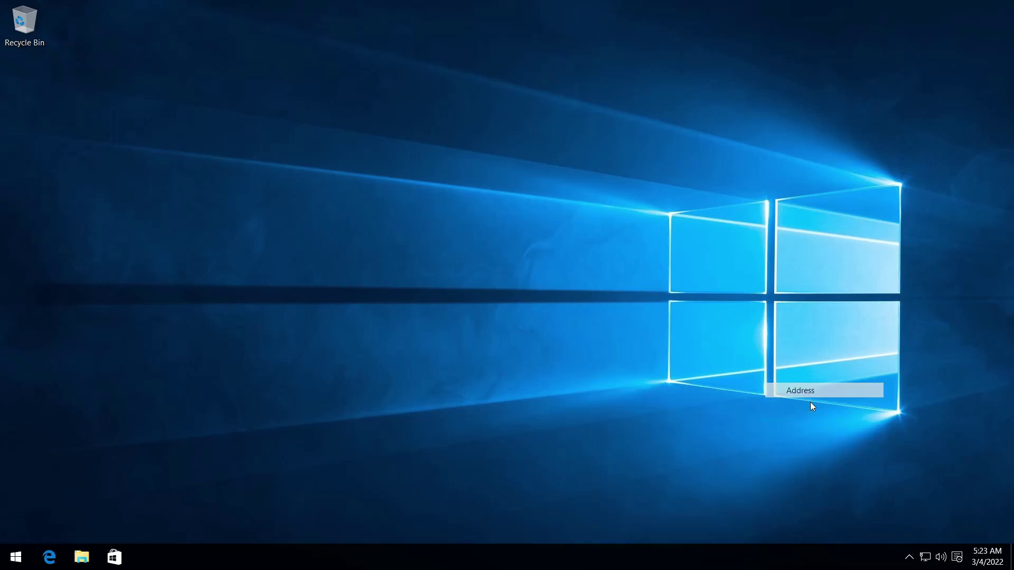
{"action": "right_click", "coordinate": [605, 555]}
{"action": "mouse_move", "coordinate": [746, 374]}
{"action": "left_click", "coordinate": [805, 375]}
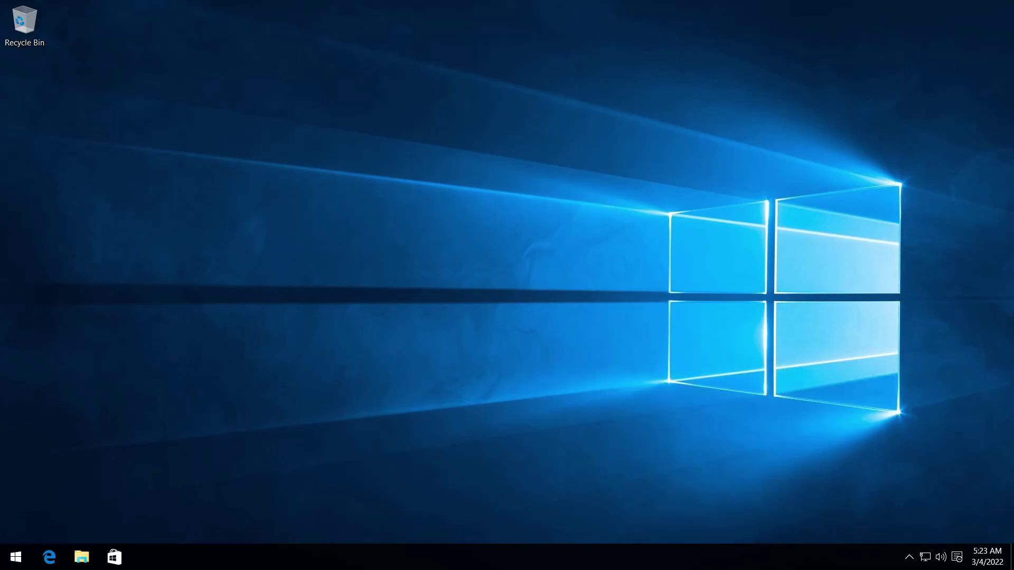
Restore the search box and the Task View button on the taskbar
{"action": "right_click", "coordinate": [623, 558]}
{"action": "mouse_move", "coordinate": [739, 410]}
{"action": "left_click", "coordinate": [856, 442]}
{"action": "right_click", "coordinate": [540, 557]}
{"action": "left_click", "coordinate": [570, 427]}
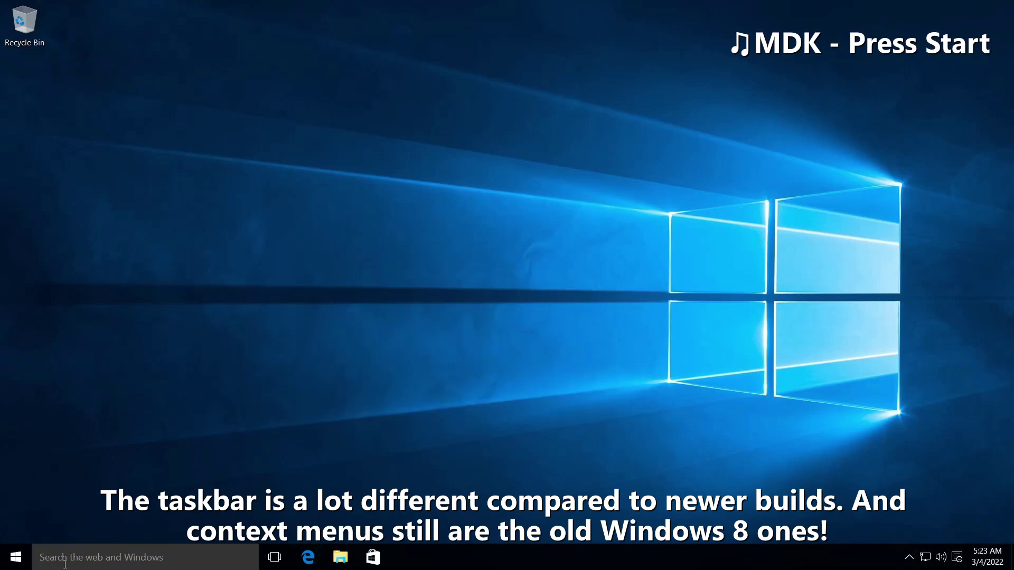
Launch the Calendar app and repeatedly collapse and expand its navigation pane
{"action": "left_click", "coordinate": [15, 557]}
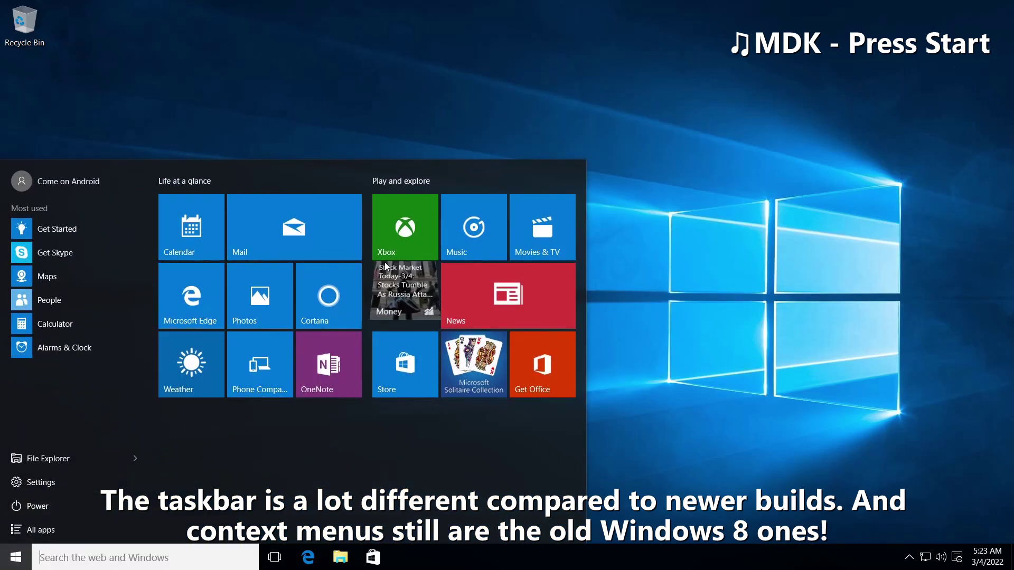
{"action": "left_click", "coordinate": [201, 229]}
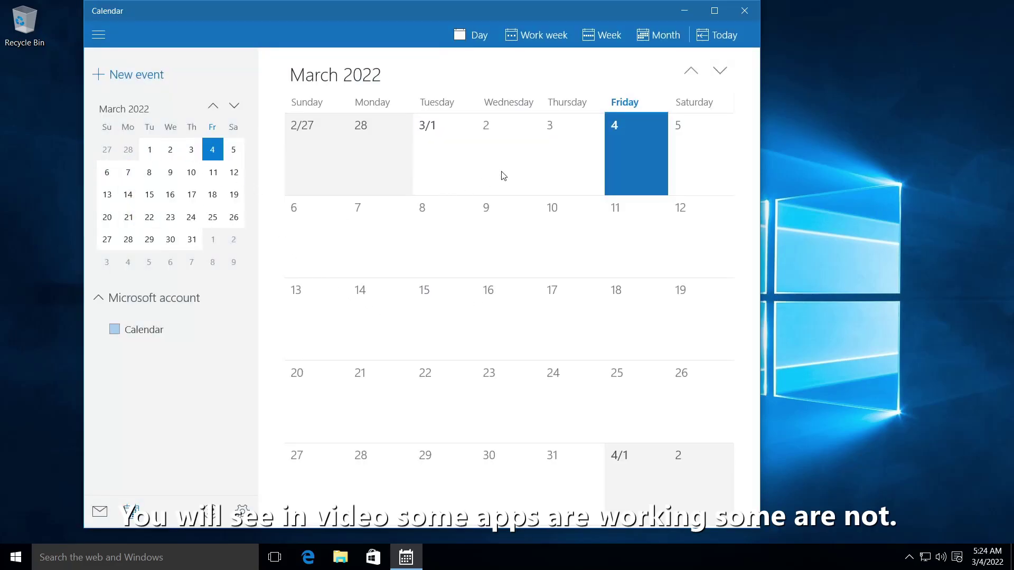
{"action": "left_click", "coordinate": [106, 39]}
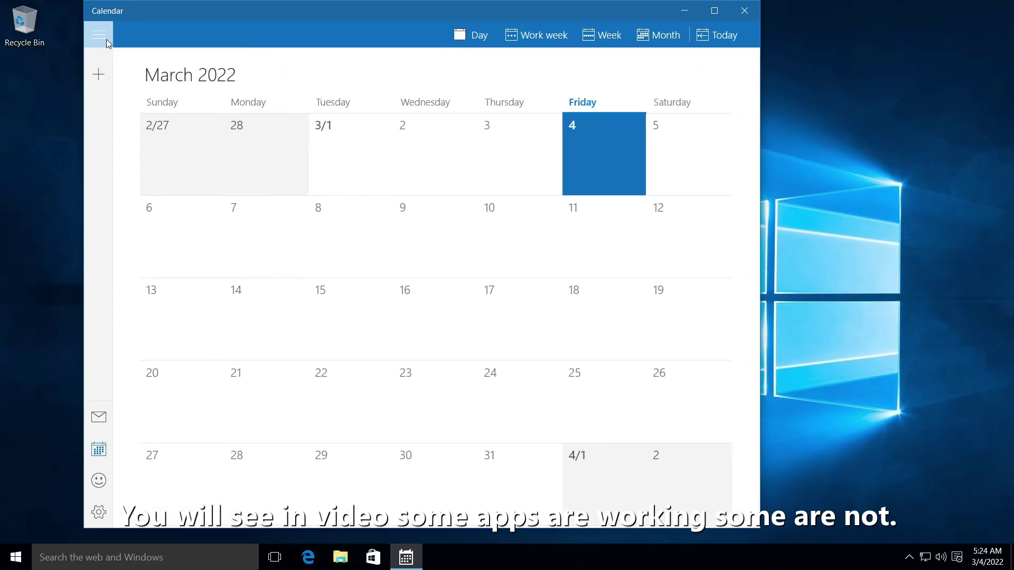
{"action": "left_click", "coordinate": [107, 39]}
{"action": "left_click", "coordinate": [106, 39]}
{"action": "left_click", "coordinate": [107, 39]}
{"action": "left_click", "coordinate": [97, 77]}
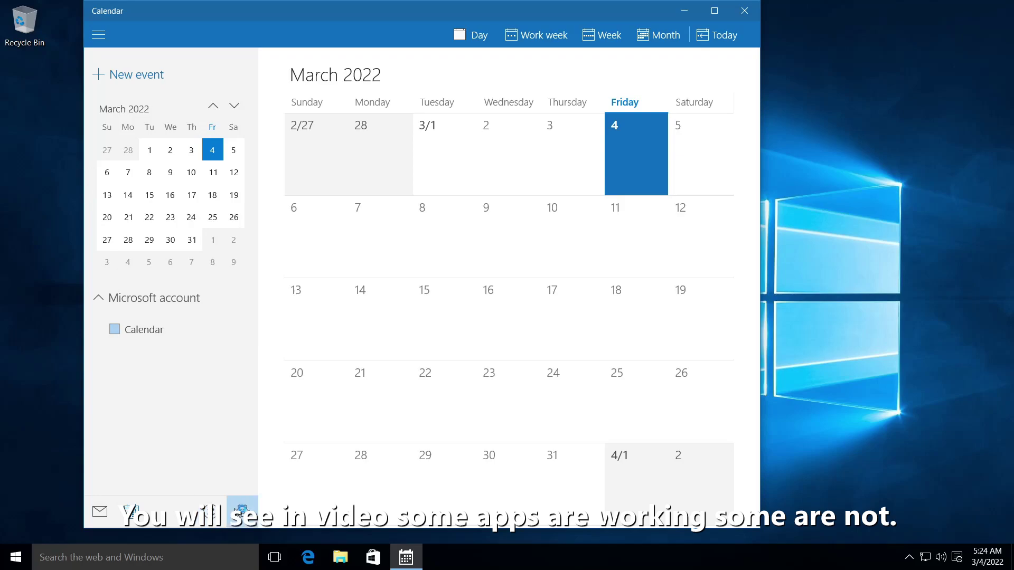
View the About page in the Calendar app's settings and close the app
{"action": "left_click", "coordinate": [243, 510]}
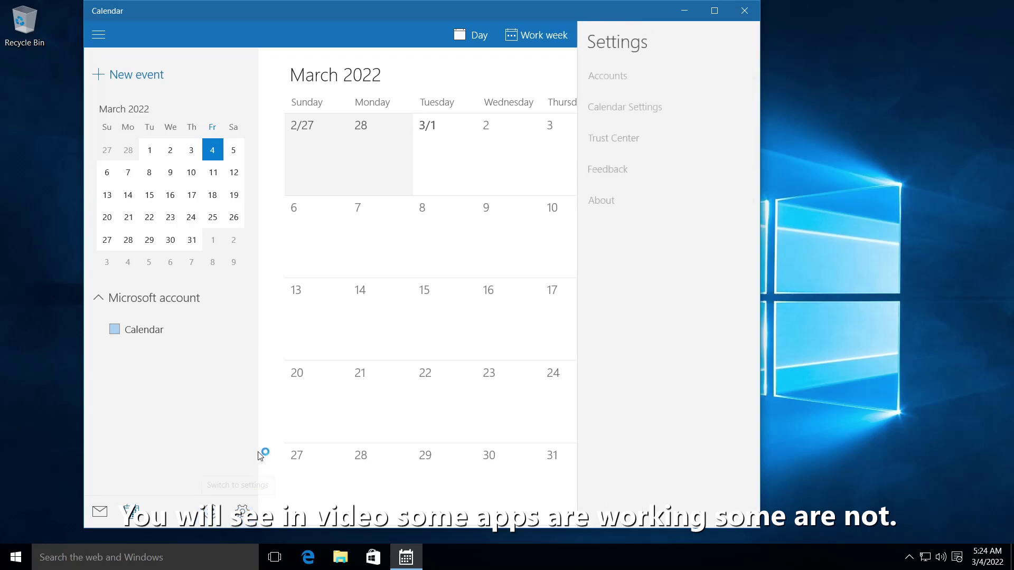
{"action": "left_click", "coordinate": [595, 206]}
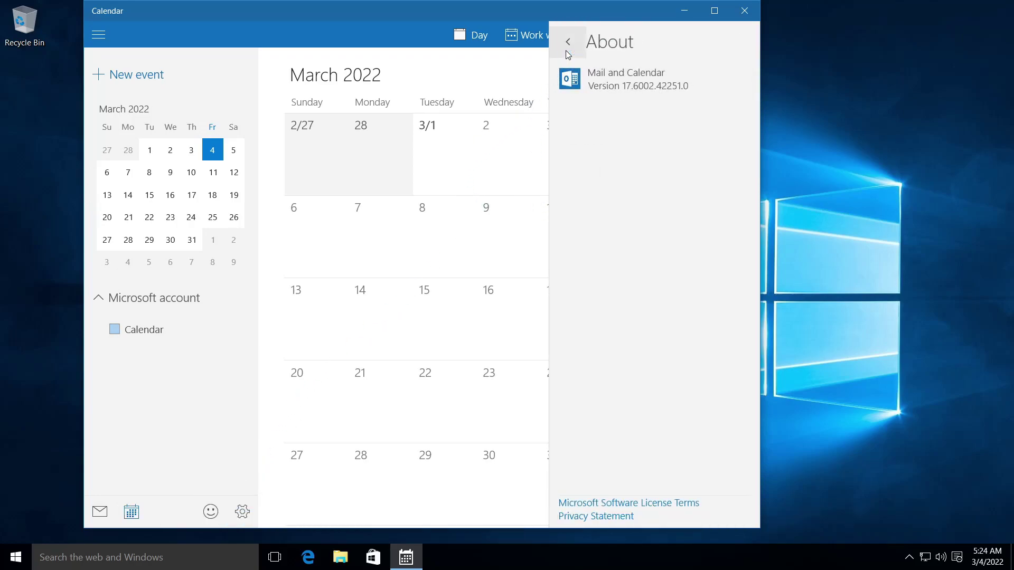
{"action": "left_click", "coordinate": [364, 36]}
{"action": "left_click", "coordinate": [745, 11]}
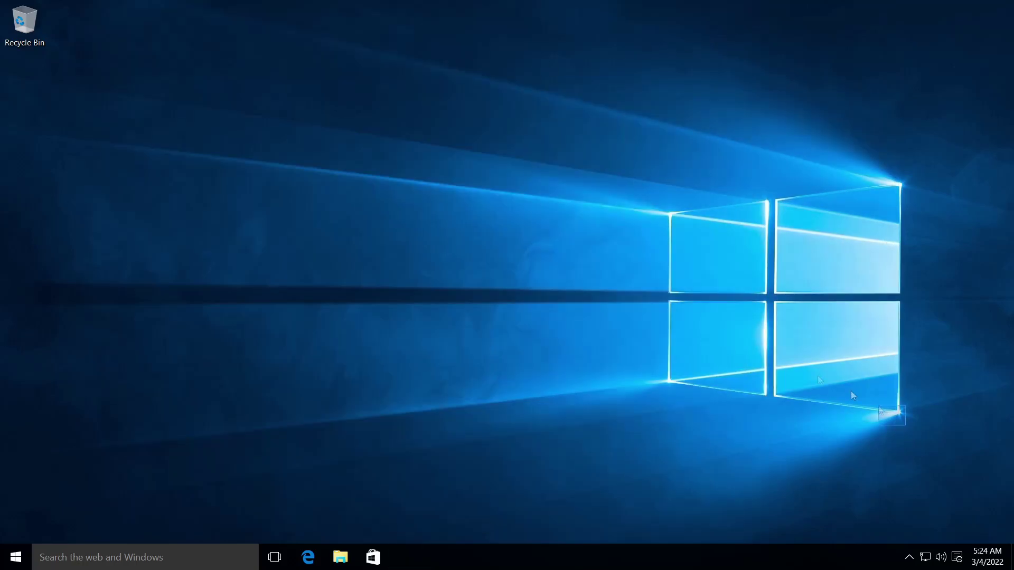
Launch the Mail app from its Start tile and close it
{"action": "left_click", "coordinate": [16, 557]}
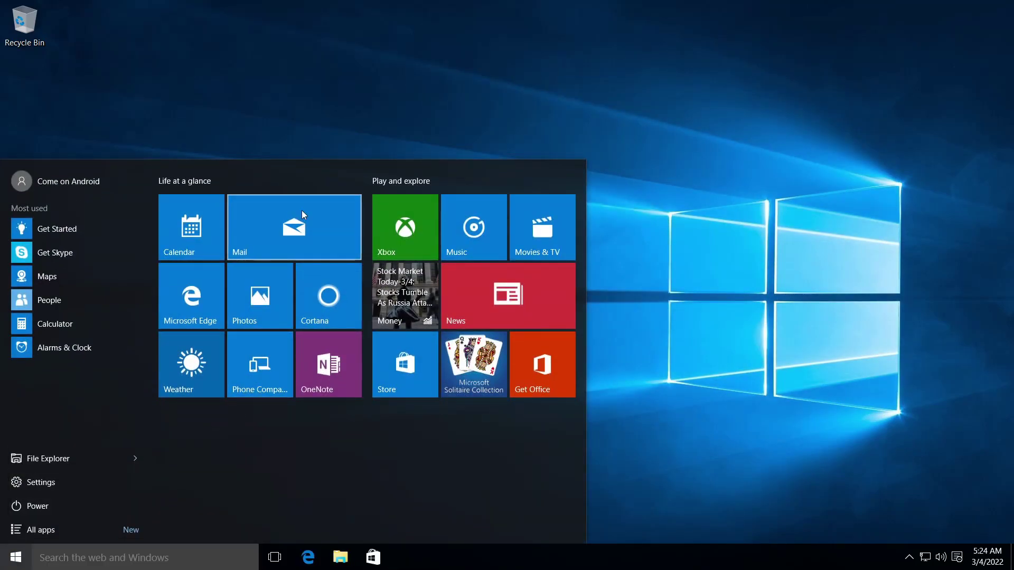
{"action": "left_click", "coordinate": [302, 210]}
{"action": "left_click", "coordinate": [381, 367]}
{"action": "left_click", "coordinate": [691, 10]}
Launch the Xbox app, dismiss its account selection and sign-in dialogs, and close the app
{"action": "left_click", "coordinate": [16, 557]}
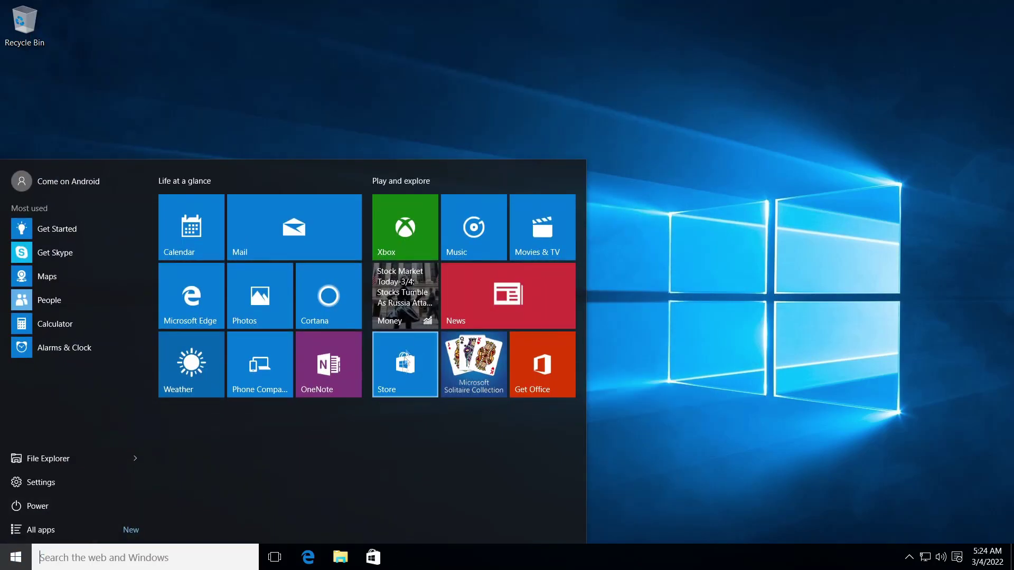
{"action": "left_click", "coordinate": [423, 236]}
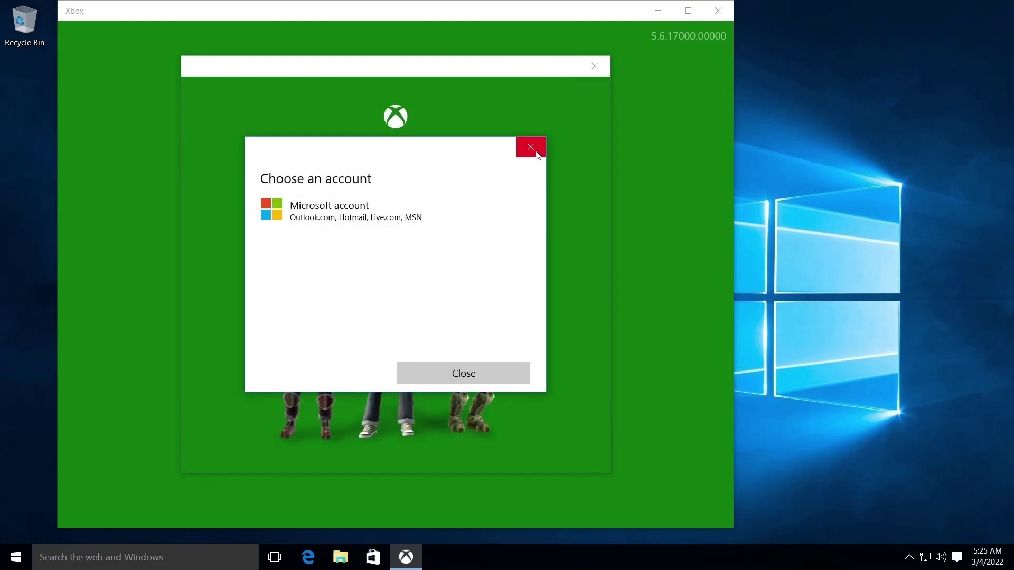
{"action": "left_click", "coordinate": [531, 148]}
{"action": "left_click", "coordinate": [593, 68]}
{"action": "left_click", "coordinate": [717, 10]}
Dismiss the "Scan drive for errors" notification in the Action Center
{"action": "left_click", "coordinate": [956, 557]}
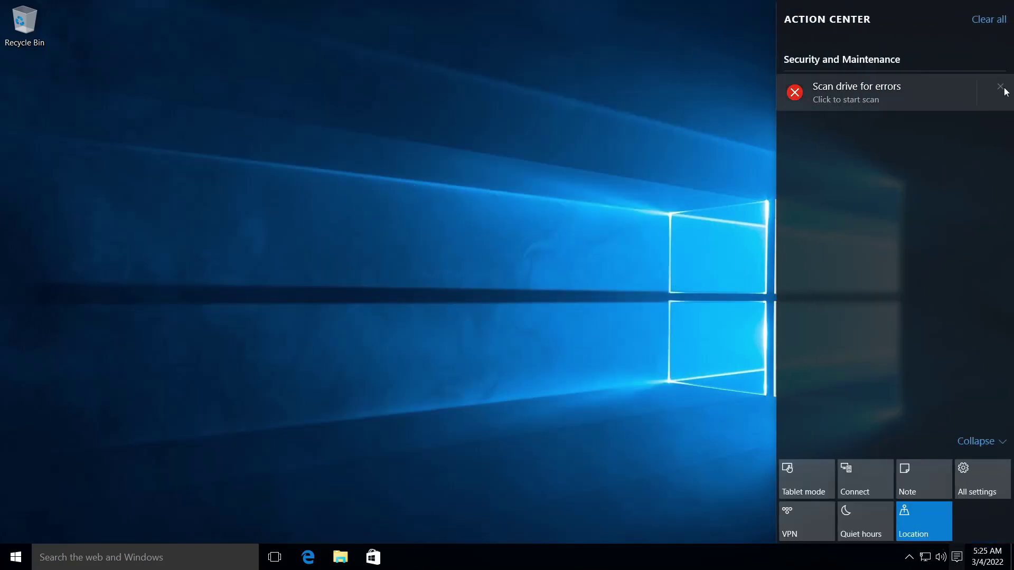
{"action": "left_click", "coordinate": [1000, 87]}
Browse the alphabetical list of all installed apps in the Start menu
{"action": "left_click", "coordinate": [13, 555]}
{"action": "left_click", "coordinate": [101, 530]}
{"action": "scroll", "coordinate": [63, 347], "scroll_direction": "down", "scroll_amount": 8}
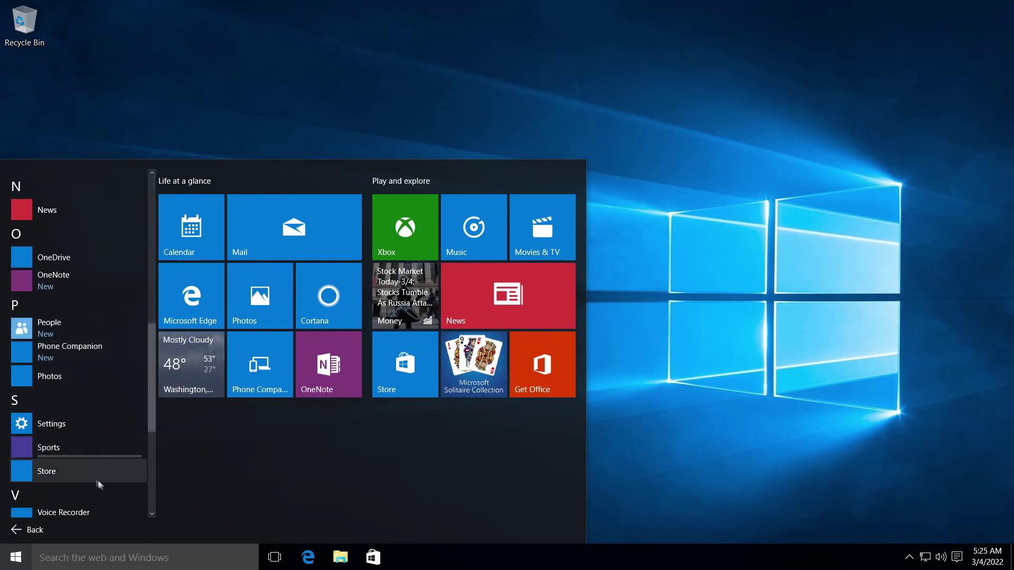
{"action": "scroll", "coordinate": [74, 412], "scroll_direction": "down", "scroll_amount": 4}
{"action": "scroll", "coordinate": [53, 295], "scroll_direction": "up", "scroll_amount": 1}
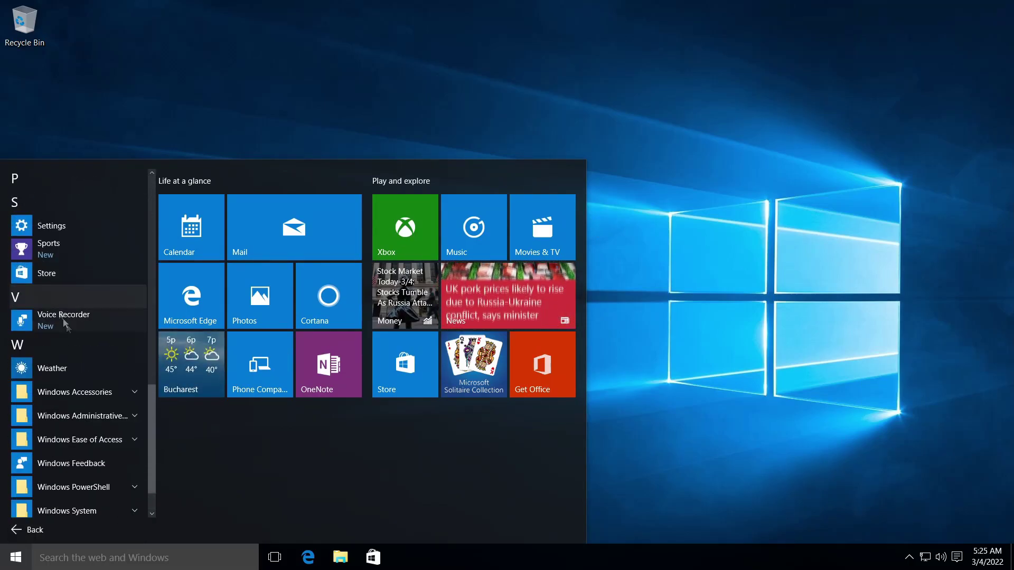
{"action": "left_click", "coordinate": [251, 370]}
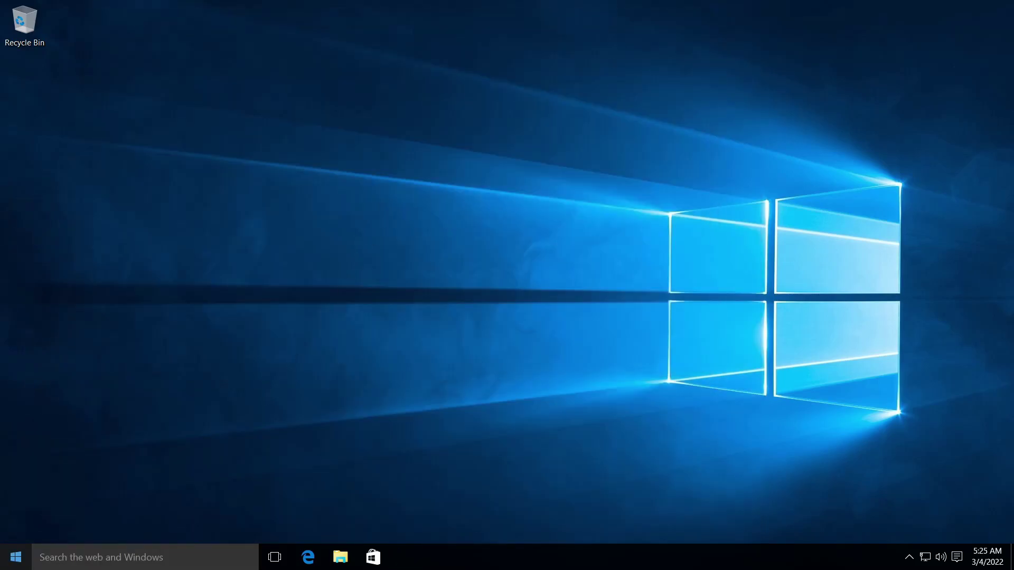
Launch the Weather app, review its forecast, navigation options and settings page, and close it
{"action": "left_click", "coordinate": [16, 557]}
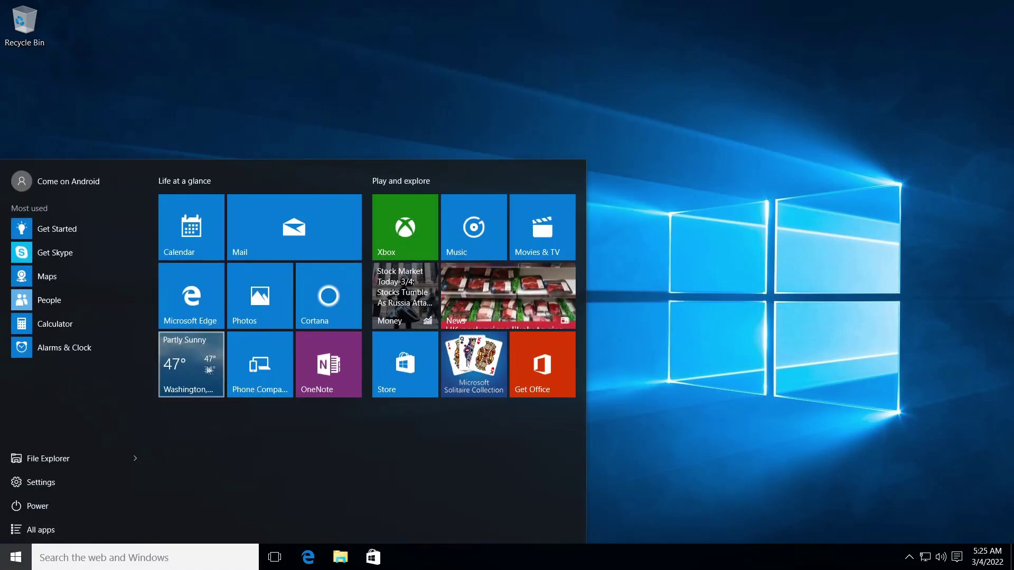
{"action": "left_click", "coordinate": [208, 370]}
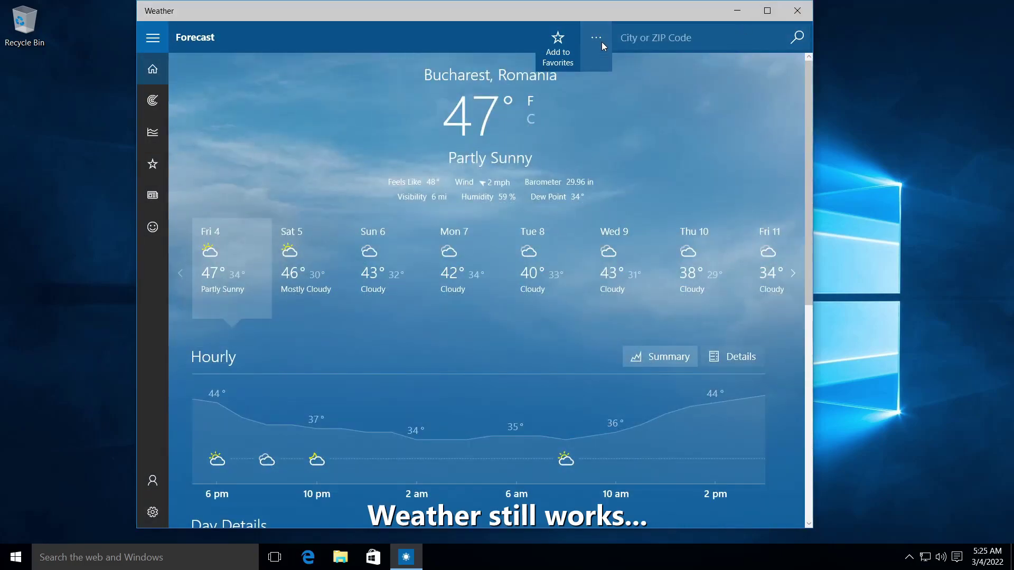
{"action": "left_click", "coordinate": [153, 37]}
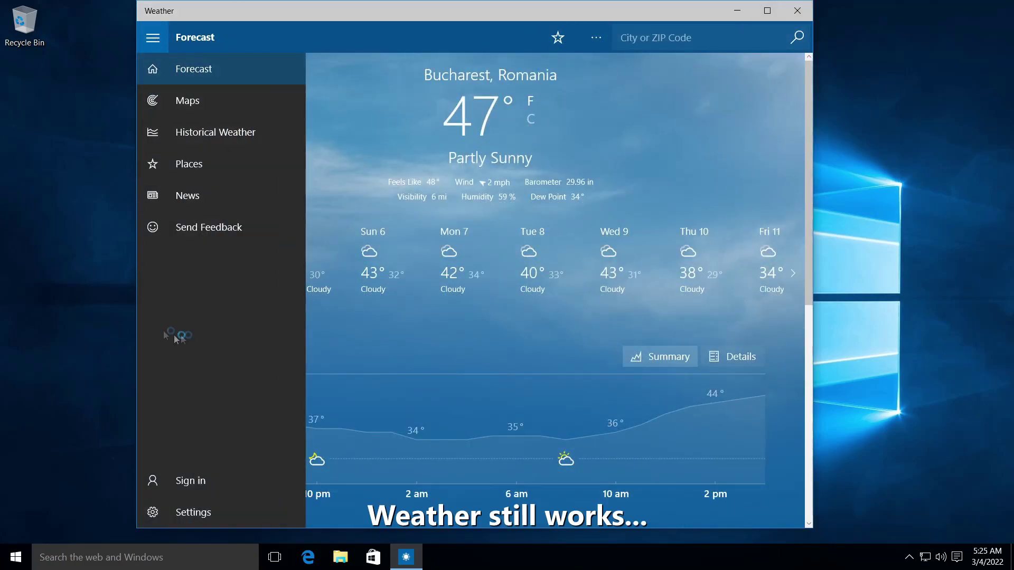
{"action": "left_click", "coordinate": [191, 512]}
{"action": "left_click", "coordinate": [434, 69]}
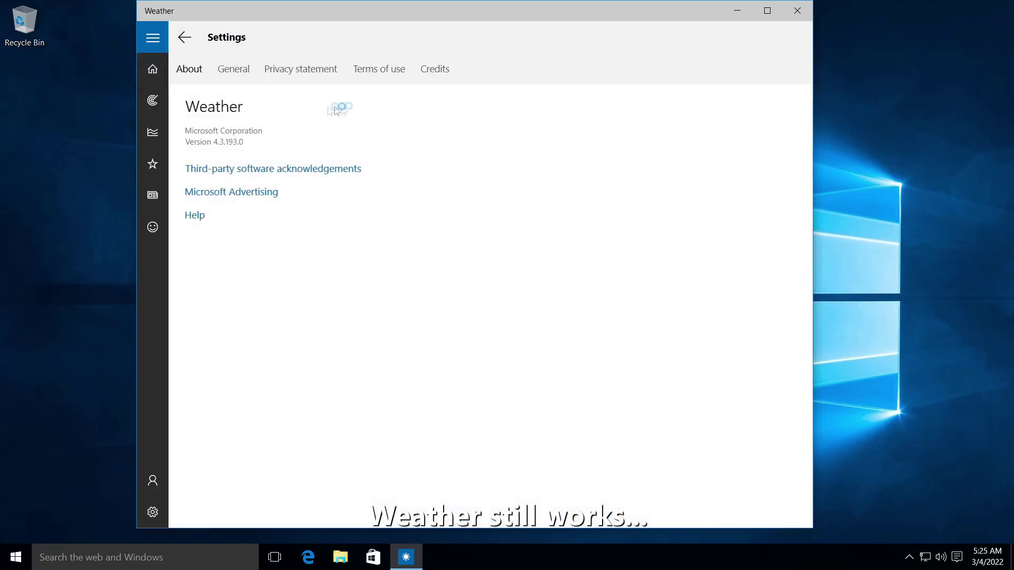
{"action": "left_click", "coordinate": [798, 10]}
Launch the Store app to check whether it loads, and close it
{"action": "left_click", "coordinate": [16, 558]}
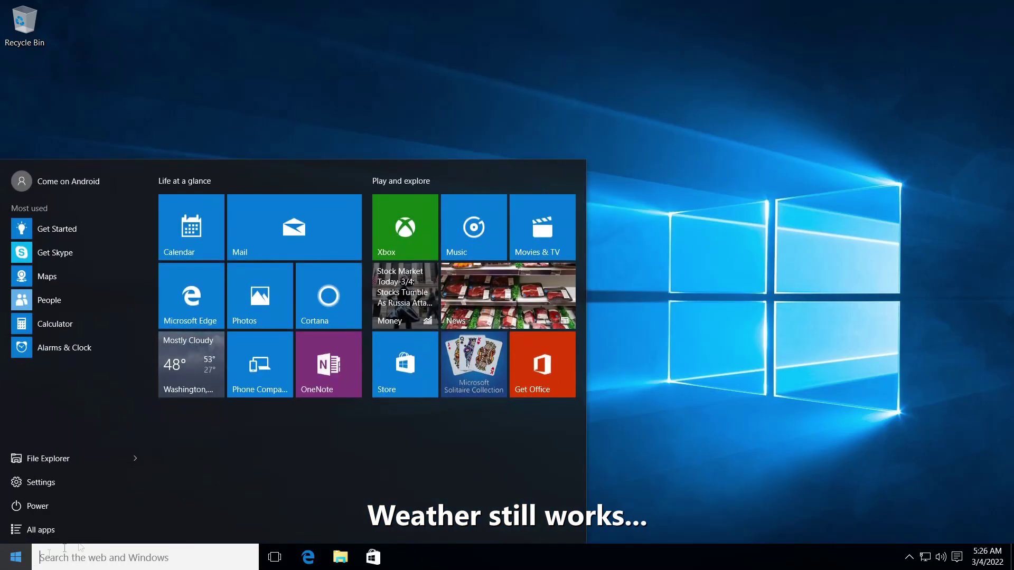
{"action": "left_click", "coordinate": [407, 380]}
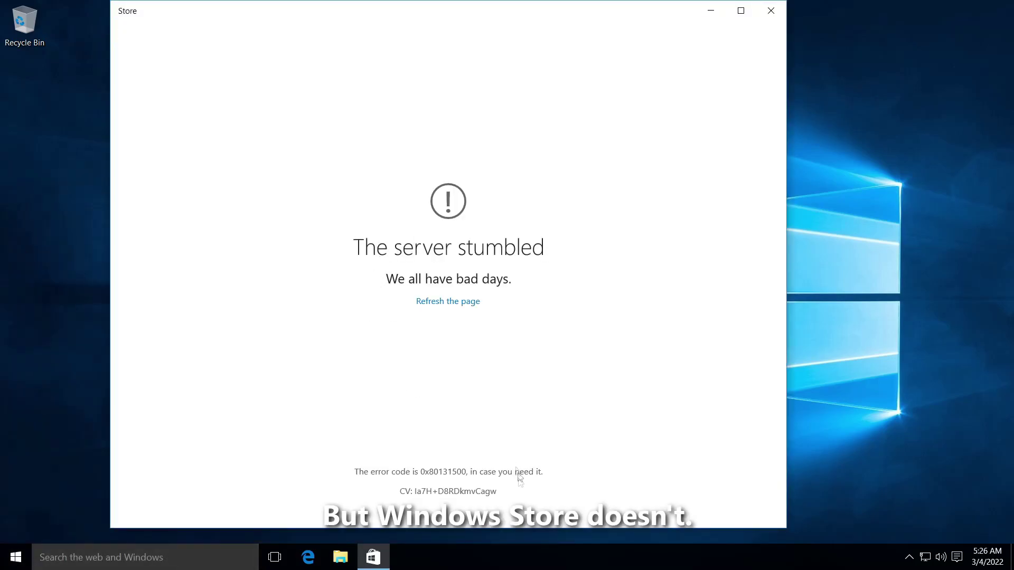
{"action": "left_click", "coordinate": [771, 11]}
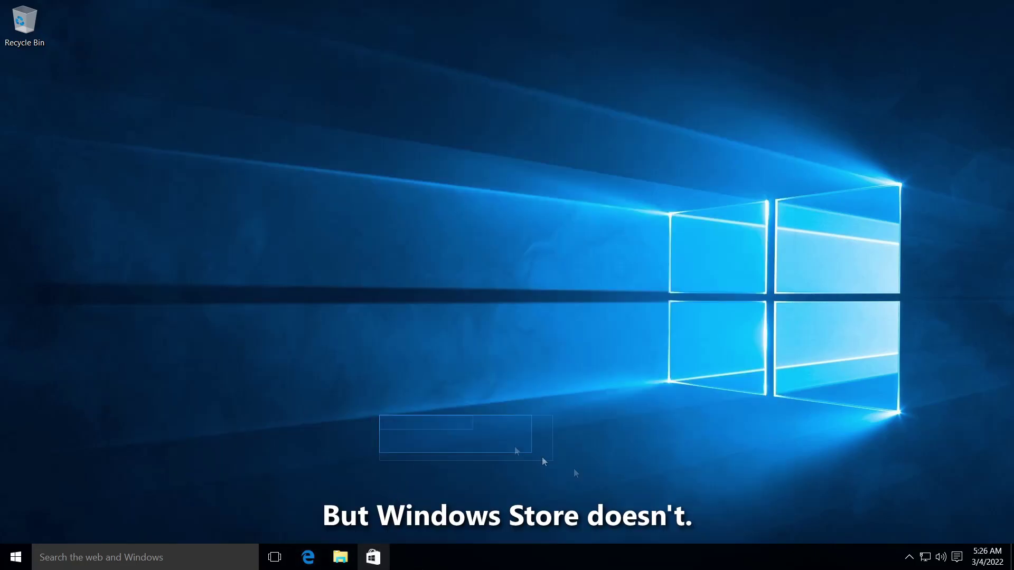
Launch the Music app, view its Albums and Artists pages, and close it
{"action": "left_click", "coordinate": [16, 557]}
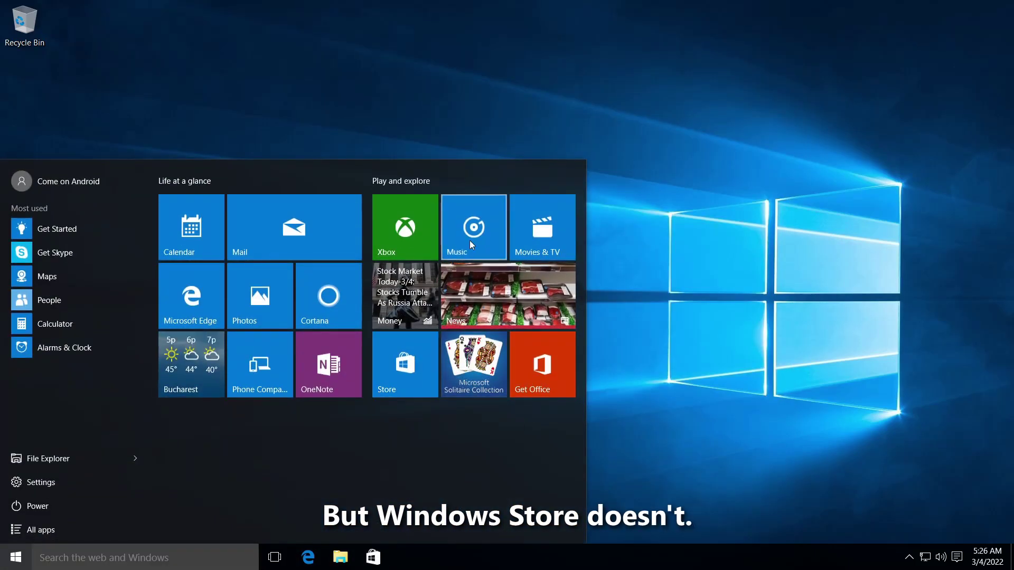
{"action": "left_click", "coordinate": [470, 241]}
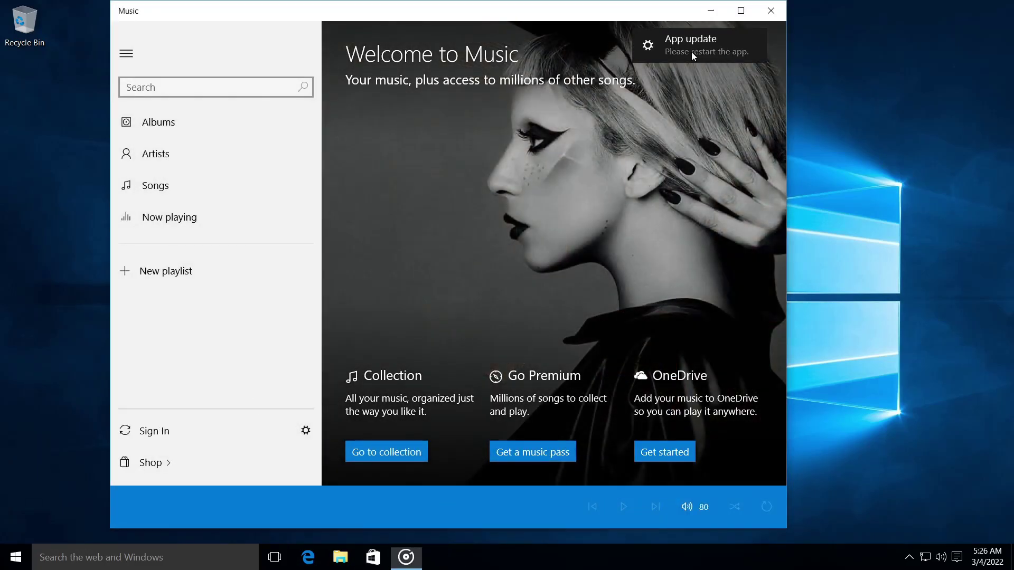
{"action": "left_click", "coordinate": [156, 122]}
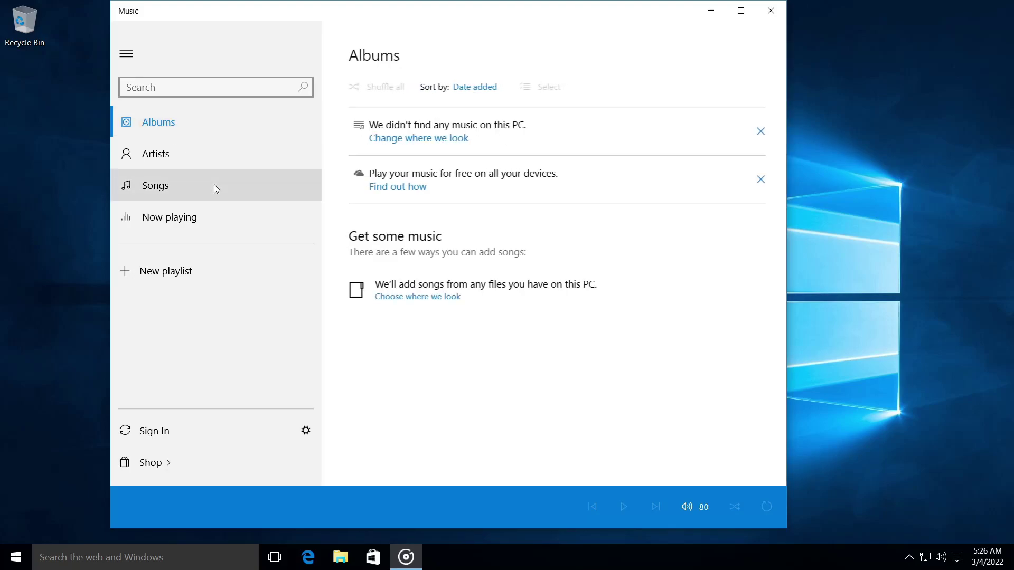
{"action": "left_click", "coordinate": [238, 159]}
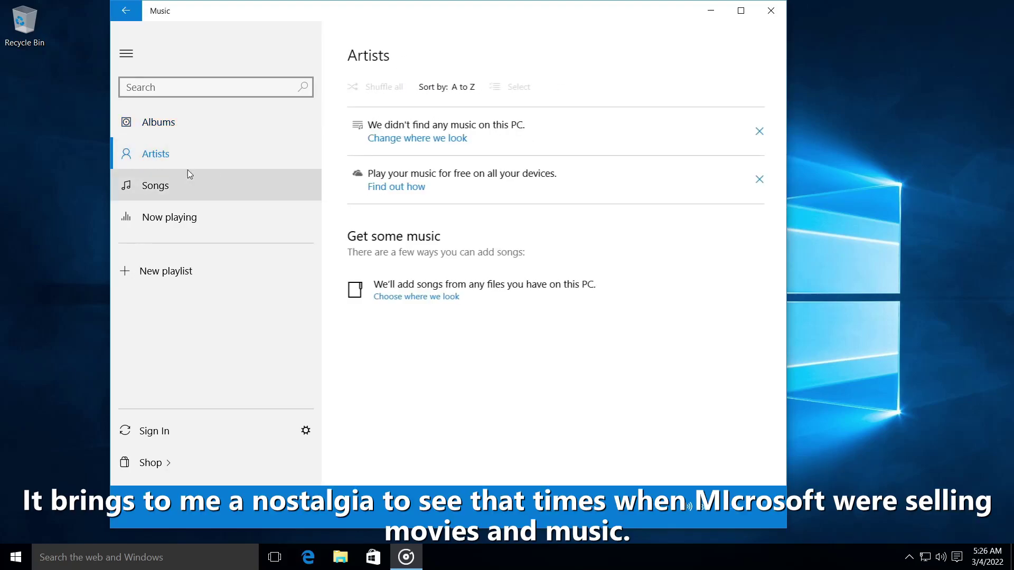
{"action": "key", "text": "alt+F4"}
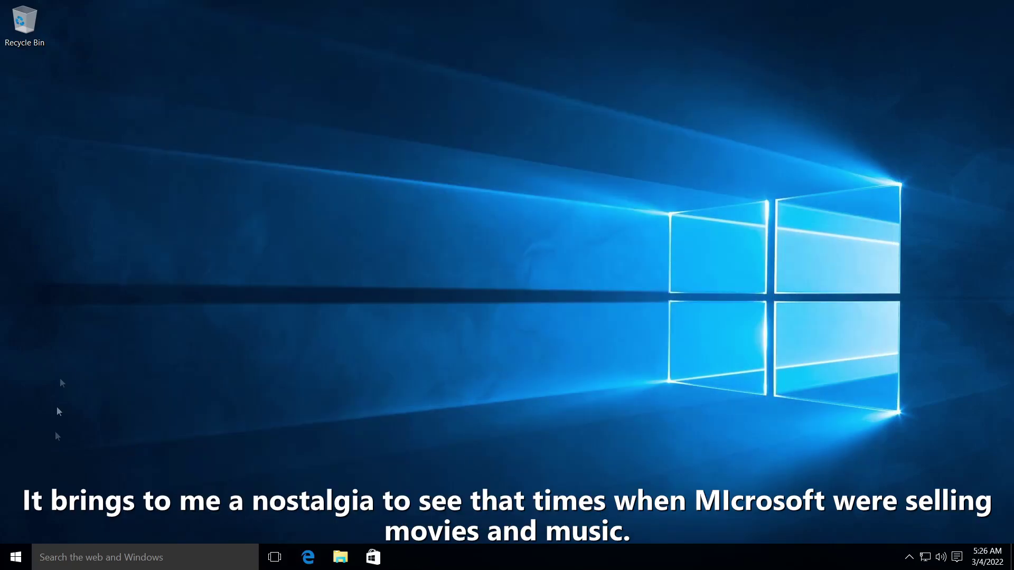
Launch the Movies & TV app, follow its link to shop for movies in the Store, and close the Store window
{"action": "left_click", "coordinate": [15, 557]}
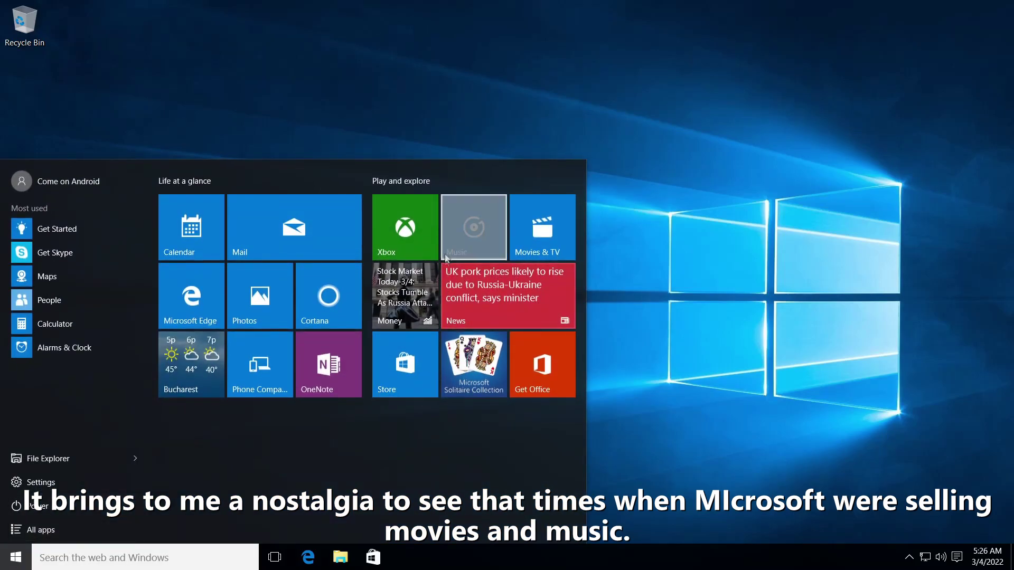
{"action": "left_click", "coordinate": [552, 242]}
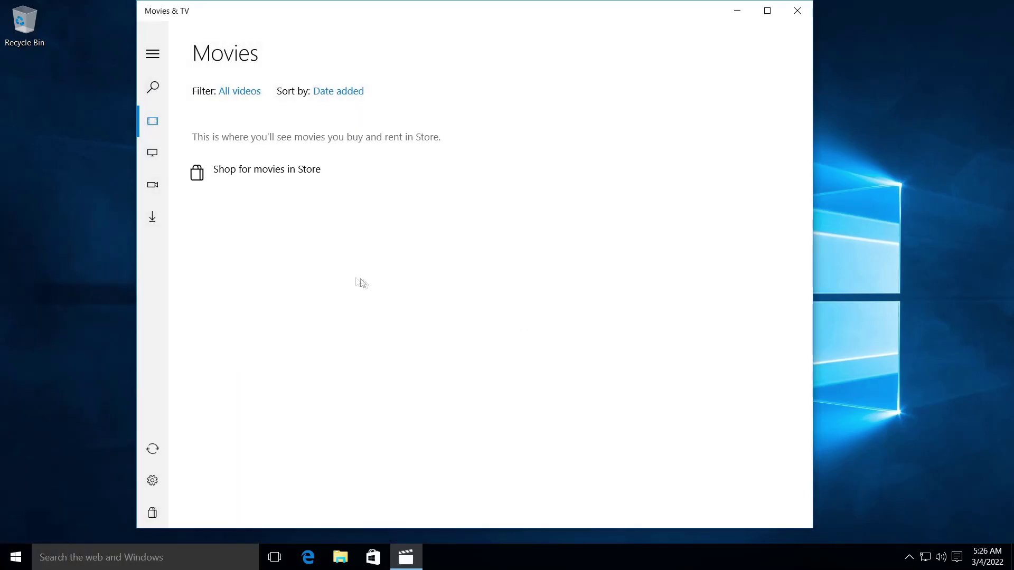
{"action": "left_click", "coordinate": [265, 170]}
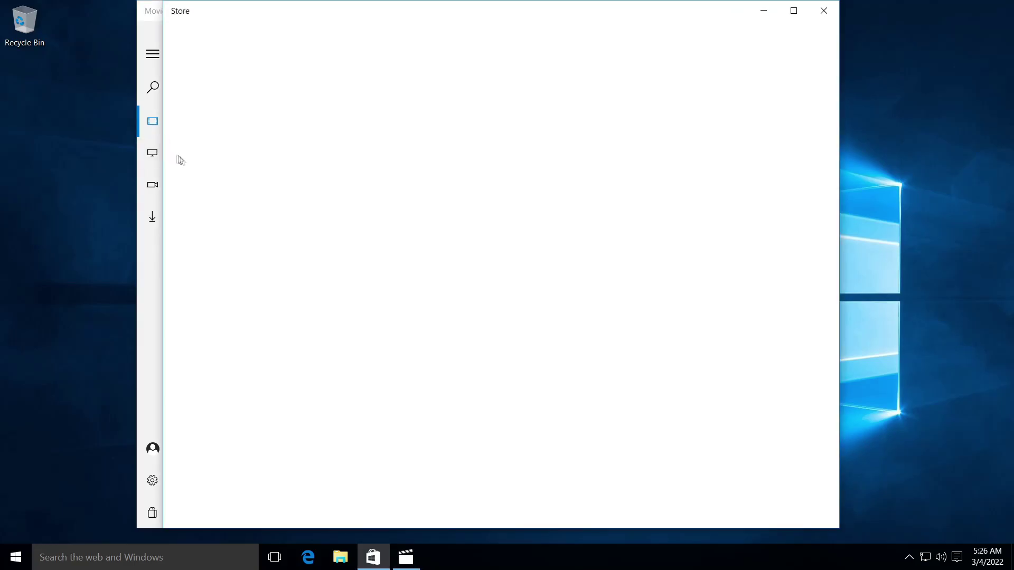
{"action": "left_click", "coordinate": [824, 11]}
Relaunch the Music app and view its Artists, Songs, Now playing and settings pages
{"action": "left_click", "coordinate": [15, 558]}
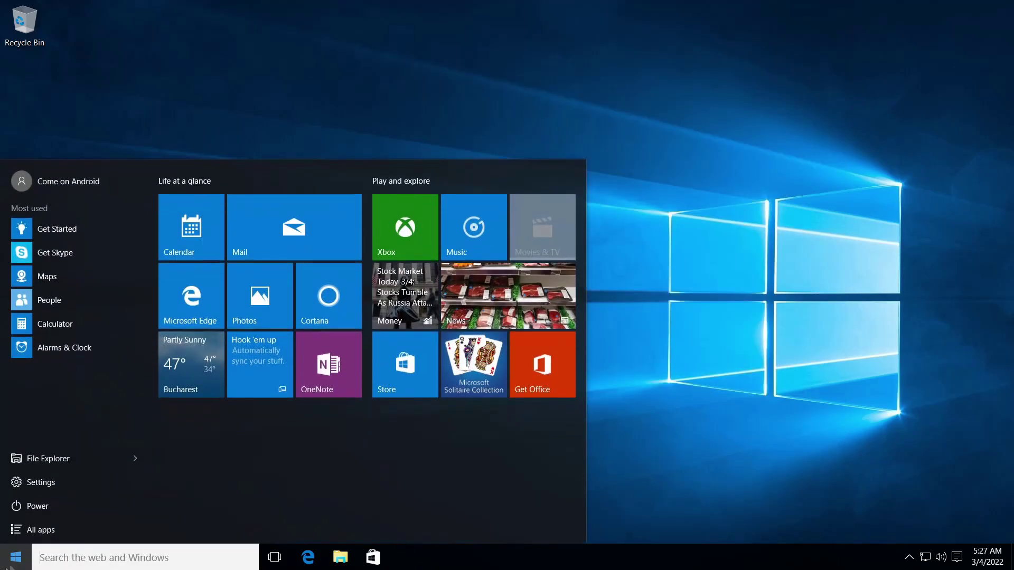
{"action": "left_click", "coordinate": [484, 223]}
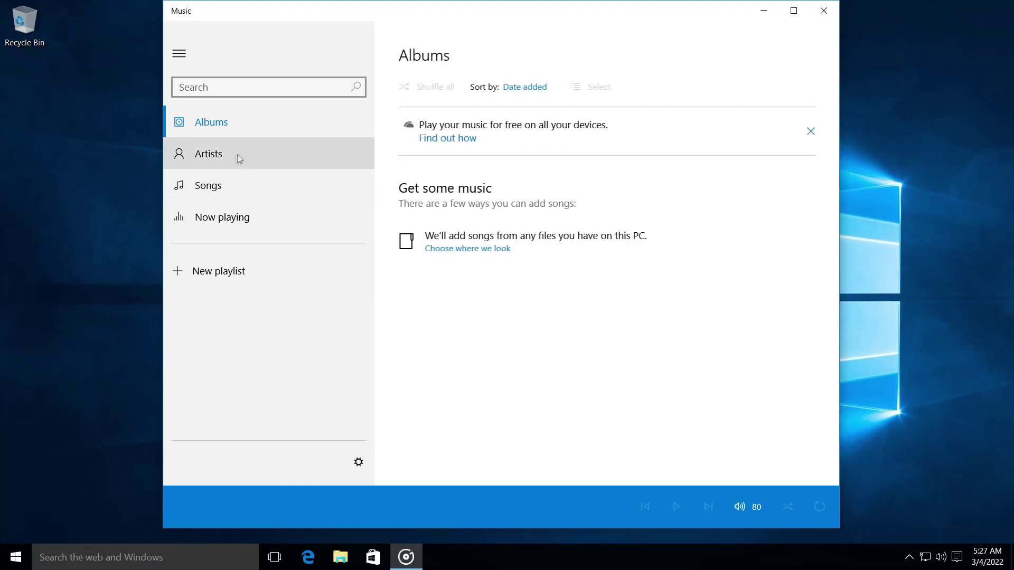
{"action": "left_click", "coordinate": [240, 154]}
{"action": "left_click", "coordinate": [282, 198]}
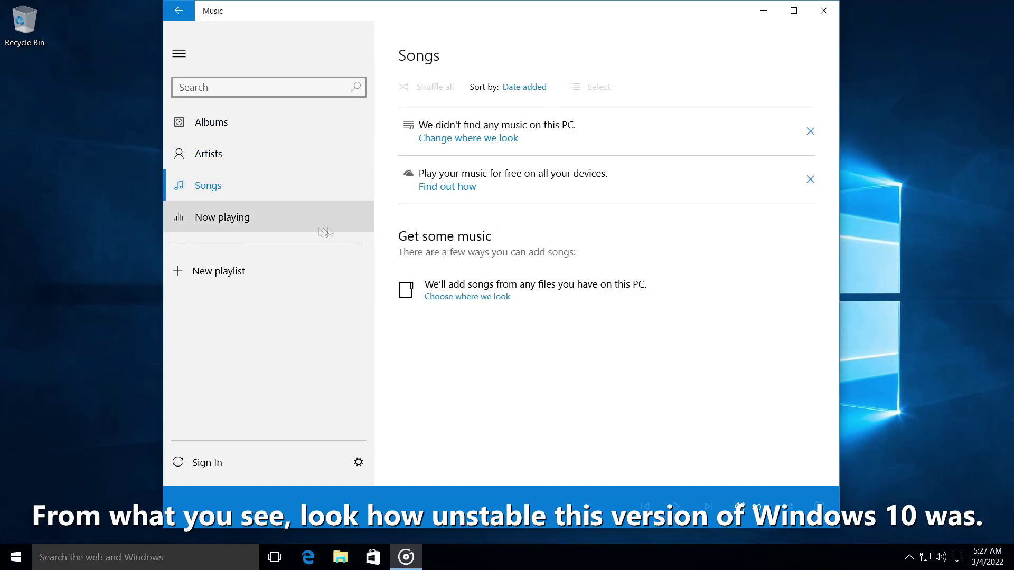
{"action": "left_click", "coordinate": [285, 219]}
{"action": "left_click", "coordinate": [358, 463]}
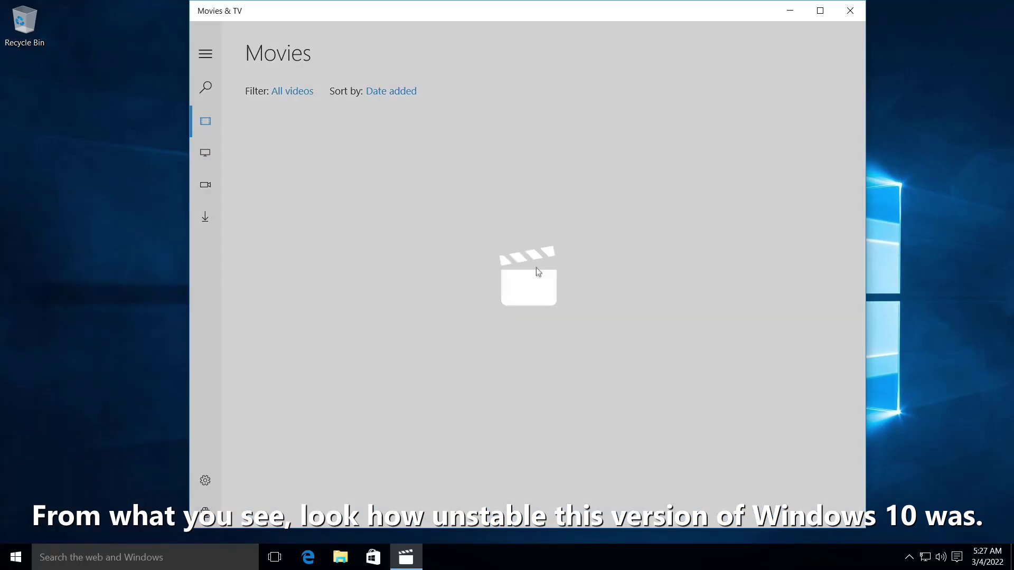
In the Movies & TV app, view the videos and Downloads pages, try the account sign-in, and leave the app
{"action": "left_click", "coordinate": [205, 184]}
{"action": "left_click", "coordinate": [211, 224]}
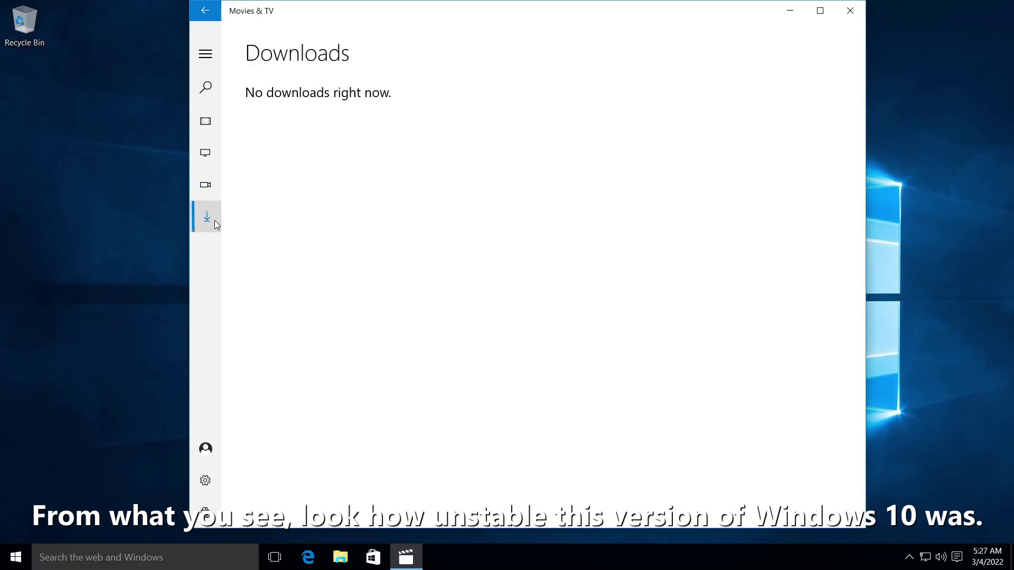
{"action": "left_click", "coordinate": [196, 453]}
{"action": "left_click", "coordinate": [661, 145]}
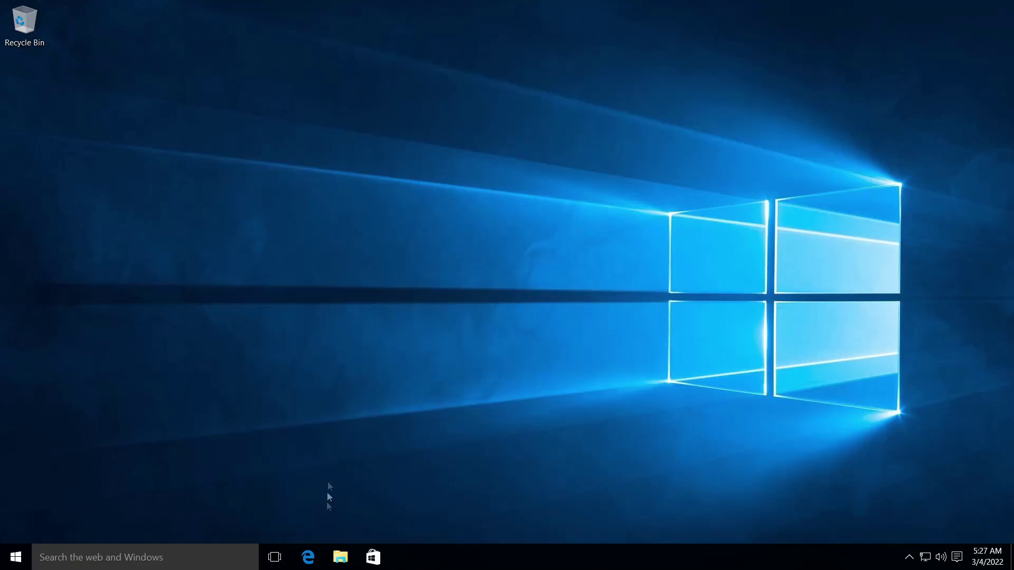
Switch to Microsoft Edge and go to ninite.com
{"action": "left_click", "coordinate": [308, 558]}
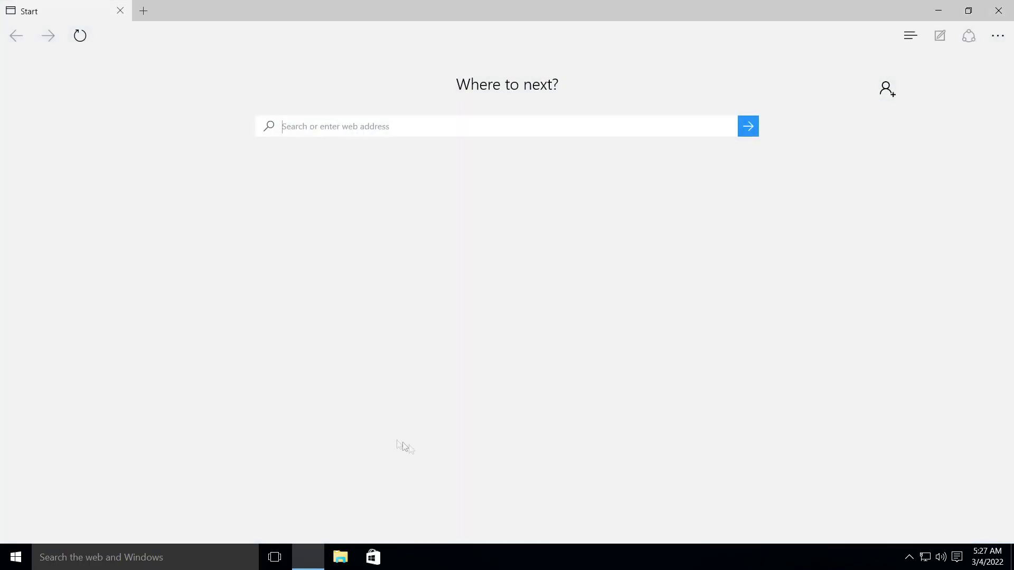
{"action": "type", "text": "ninite.com"}
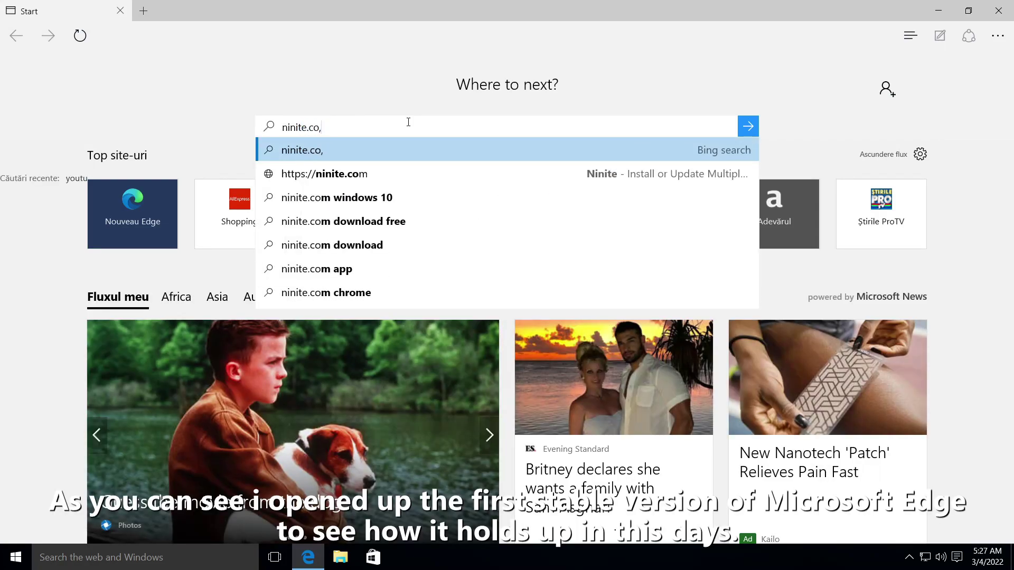
{"action": "key", "text": "Return"}
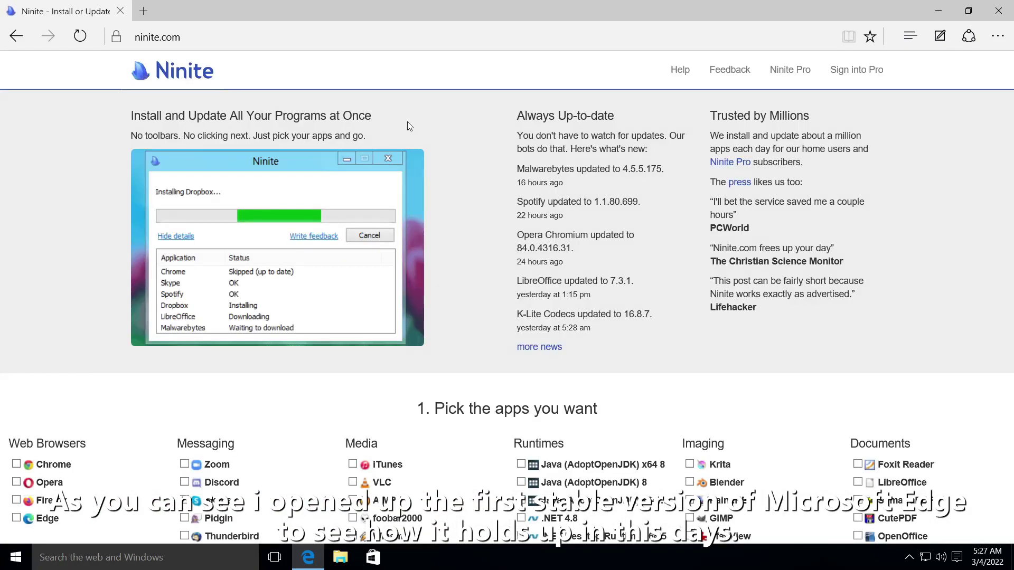
Select Edge, Firefox and Discord for the Ninite installer, leaving Chrome unselected
{"action": "scroll", "coordinate": [638, 339], "scroll_direction": "down", "scroll_amount": 5}
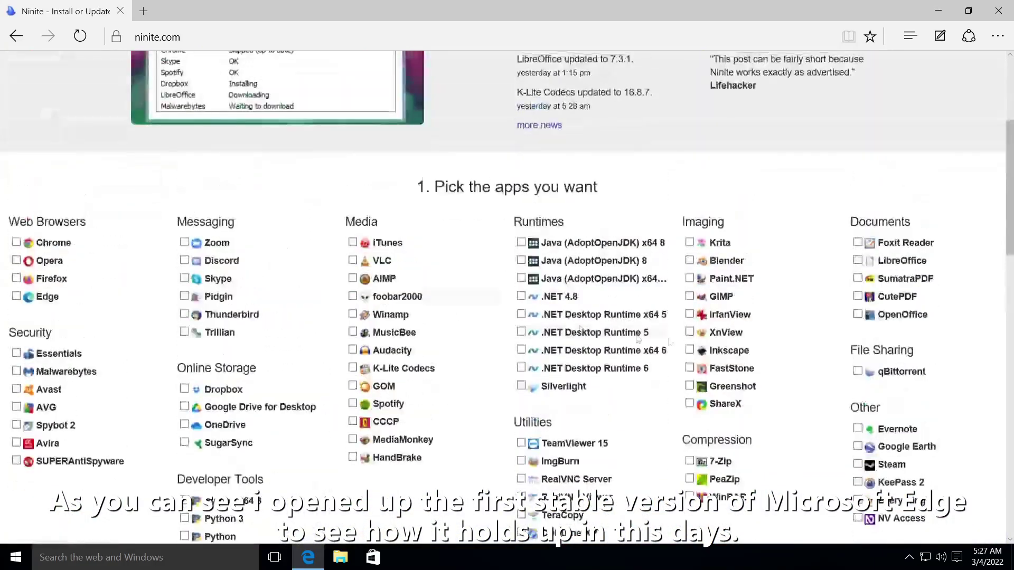
{"action": "left_click", "coordinate": [16, 242]}
{"action": "scroll", "coordinate": [21, 243], "scroll_direction": "down", "scroll_amount": 1}
{"action": "left_click", "coordinate": [16, 223]}
{"action": "left_click", "coordinate": [184, 186]}
{"action": "scroll", "coordinate": [32, 222], "scroll_direction": "down", "scroll_amount": 1}
{"action": "scroll", "coordinate": [21, 222], "scroll_direction": "up", "scroll_amount": 1}
{"action": "left_click", "coordinate": [16, 222]}
{"action": "left_click", "coordinate": [16, 205]}
{"action": "scroll", "coordinate": [18, 179], "scroll_direction": "down", "scroll_amount": 1}
{"action": "scroll", "coordinate": [18, 180], "scroll_direction": "up", "scroll_amount": 1}
{"action": "left_click", "coordinate": [16, 168]}
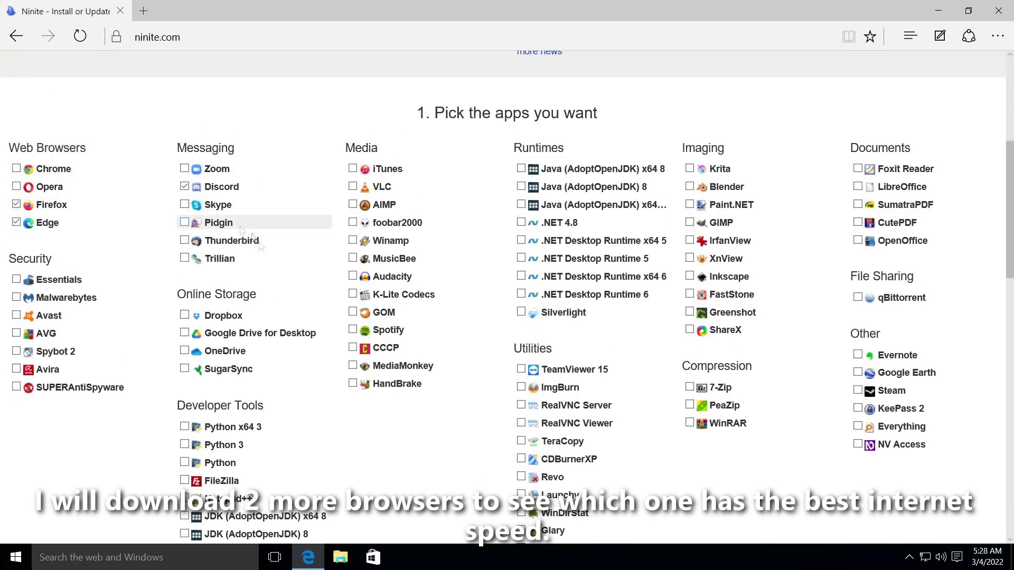
Add Notepad++ and 7-Zip to the app selection and get the custom Ninite installer
{"action": "scroll", "coordinate": [32, 242], "scroll_direction": "down", "scroll_amount": 3}
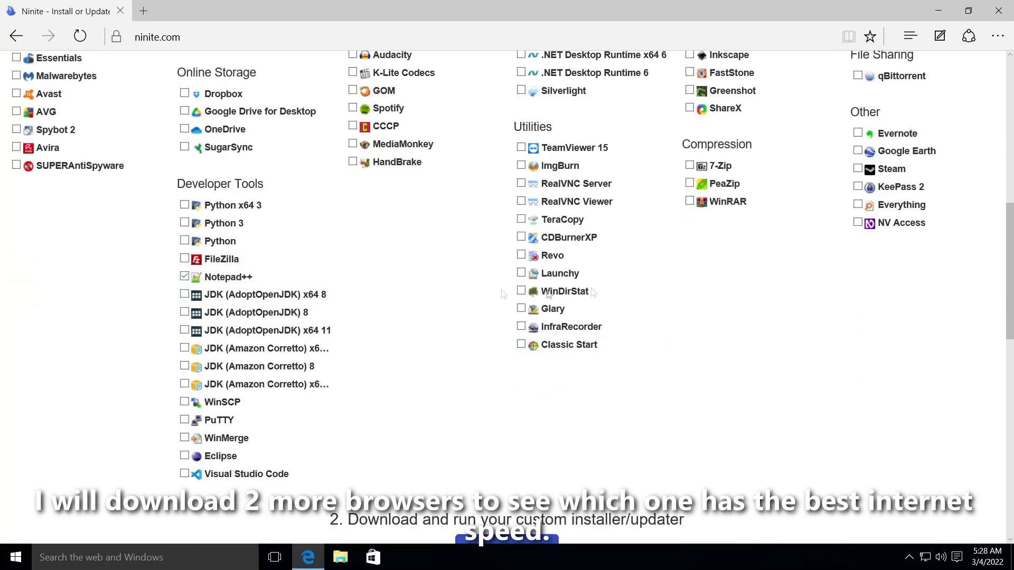
{"action": "scroll", "coordinate": [888, 187], "scroll_direction": "up", "scroll_amount": 3}
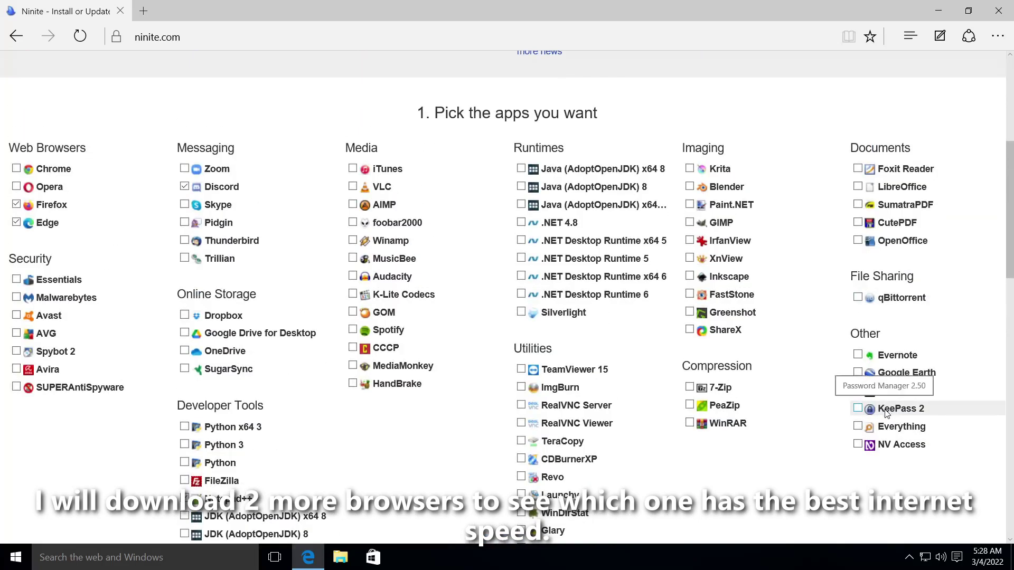
{"action": "scroll", "coordinate": [407, 435], "scroll_direction": "down", "scroll_amount": 4}
{"action": "scroll", "coordinate": [475, 457], "scroll_direction": "up", "scroll_amount": 1}
{"action": "scroll", "coordinate": [475, 461], "scroll_direction": "down", "scroll_amount": 1}
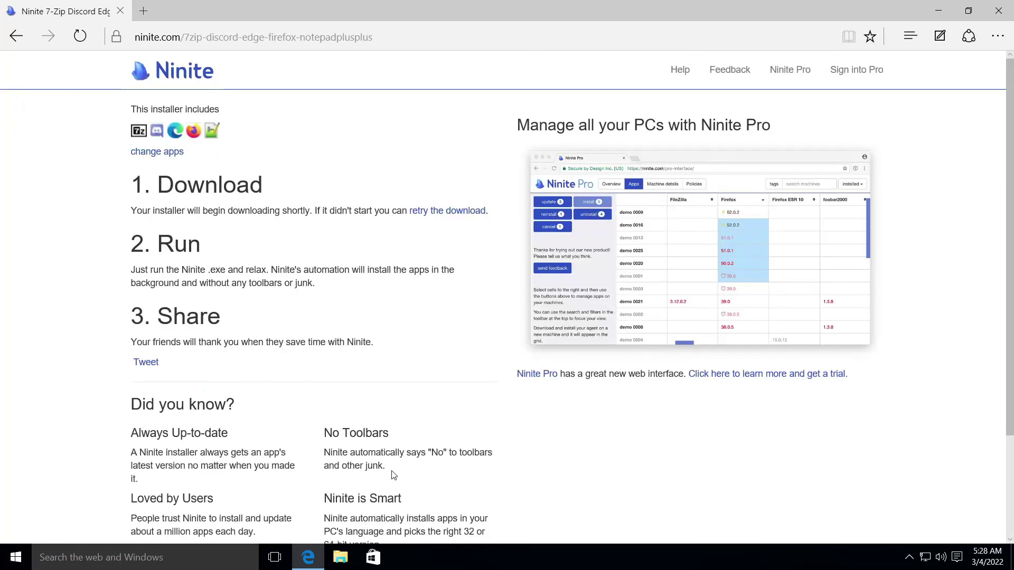
Run the downloaded Ninite installer, allow it to make changes to the PC, and return to the browser
{"action": "left_click", "coordinate": [682, 526]}
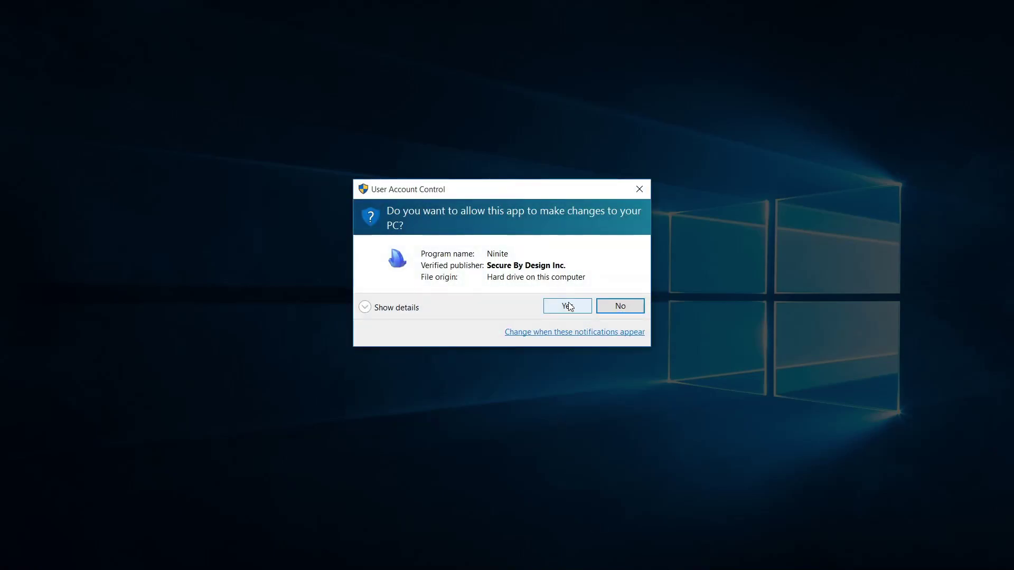
{"action": "left_click", "coordinate": [567, 303]}
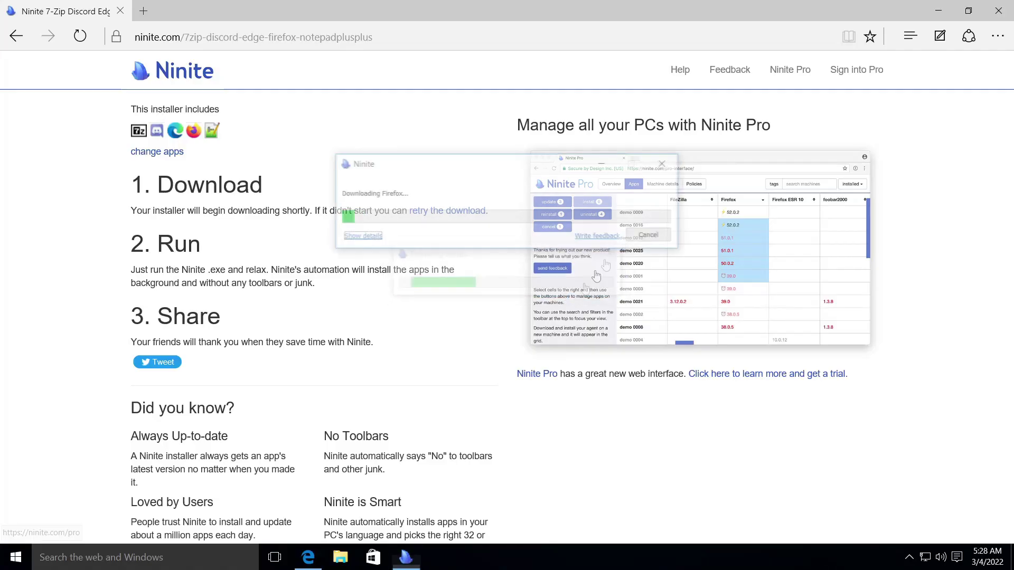
{"action": "left_click", "coordinate": [395, 124]}
Search for "fast speed test" in a new tab, run the Fast.com internet speed test, and glance at the Ninite installer
{"action": "left_click", "coordinate": [143, 10]}
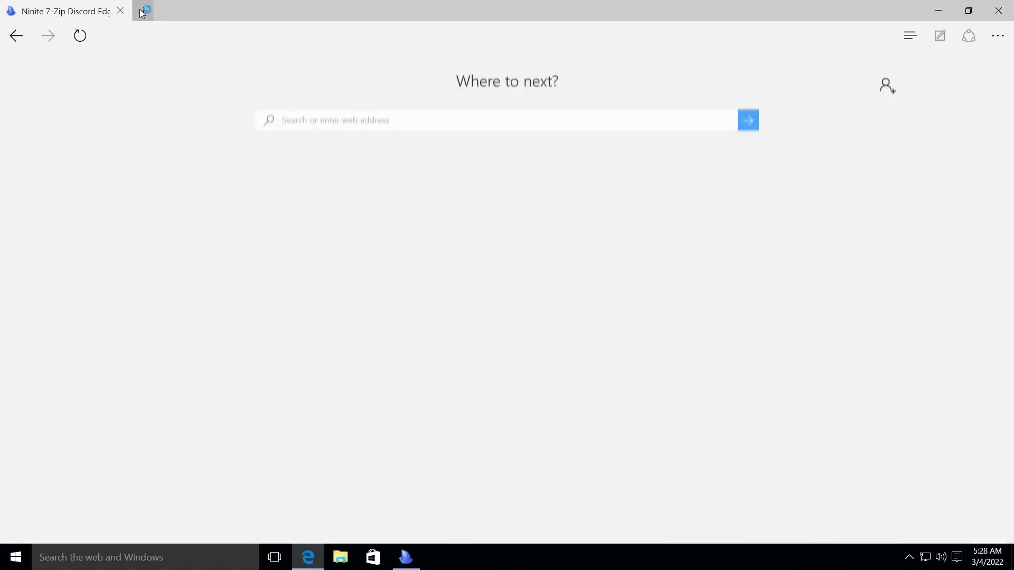
{"action": "type", "text": "fast "}
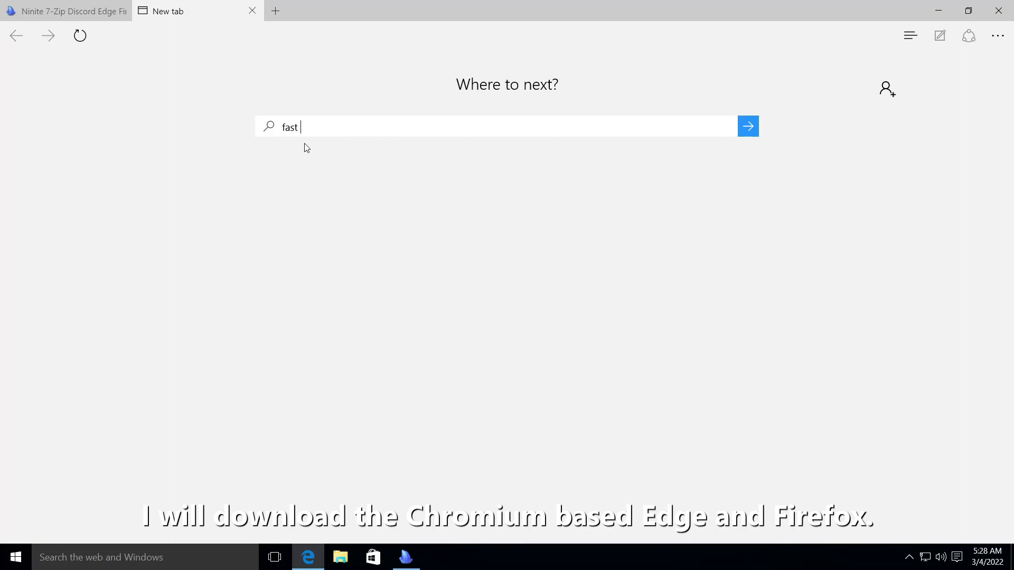
{"action": "type", "text": "speed"}
{"action": "key", "text": "Return"}
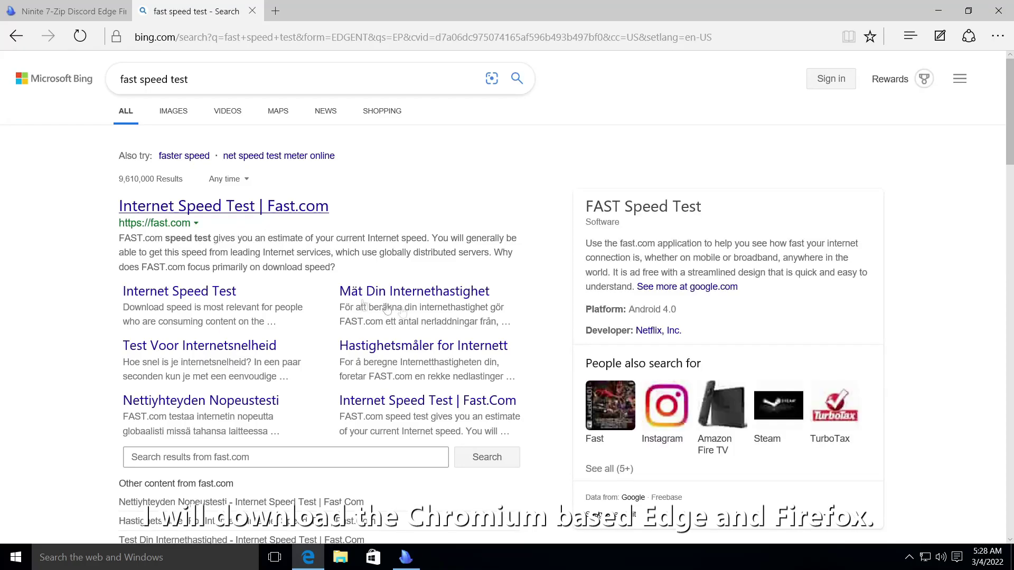
{"action": "scroll", "coordinate": [200, 210], "scroll_direction": "down", "scroll_amount": 3}
{"action": "scroll", "coordinate": [200, 210], "scroll_direction": "up", "scroll_amount": 2}
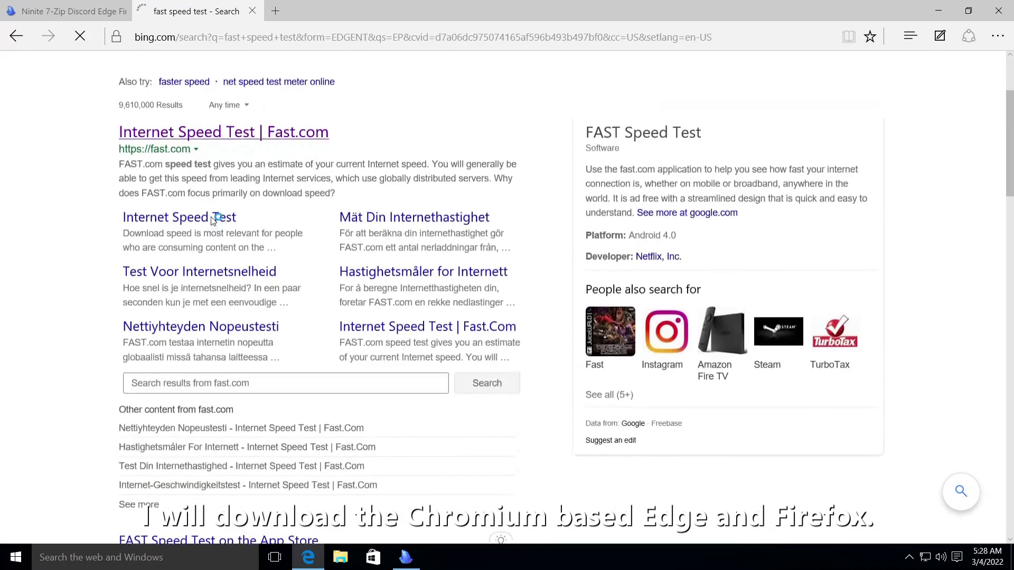
{"action": "left_click", "coordinate": [222, 134]}
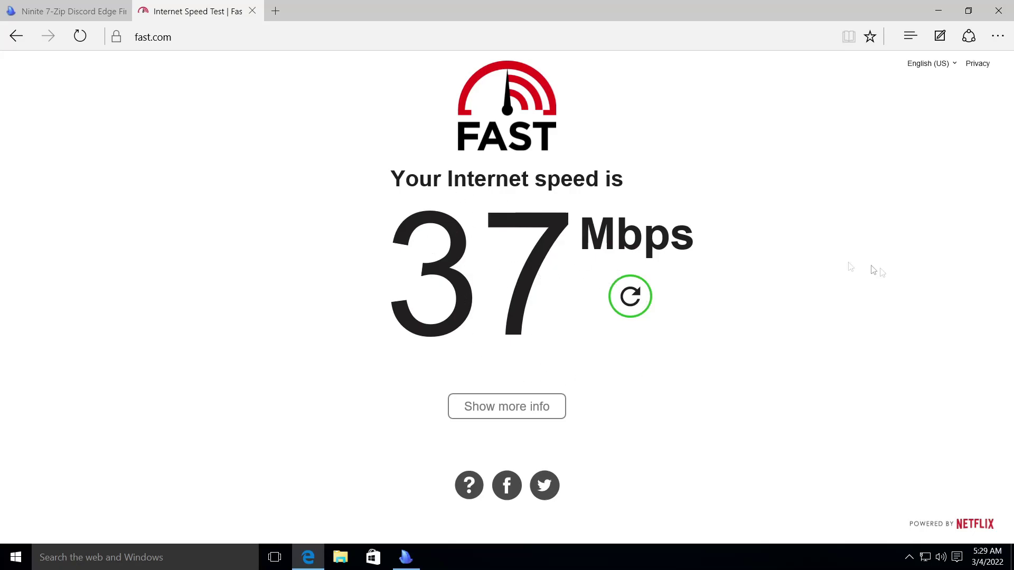
{"action": "left_click", "coordinate": [409, 556]}
{"action": "left_click", "coordinate": [410, 556]}
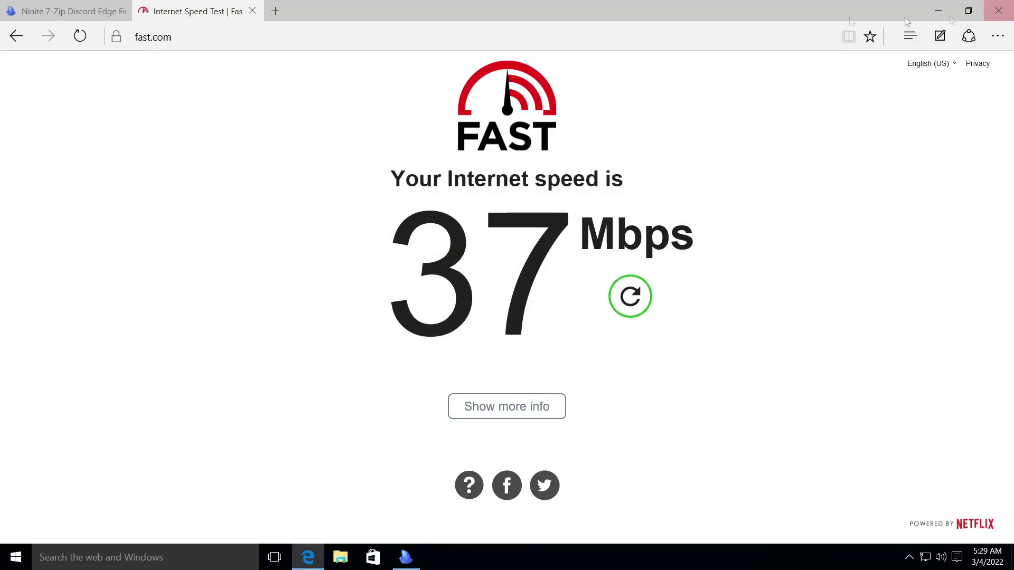
Replace the speed test tab with a new one, search for "download windows 10 iso", and open Microsoft's disc image download page
{"action": "left_click", "coordinate": [276, 11]}
{"action": "left_click", "coordinate": [251, 11]}
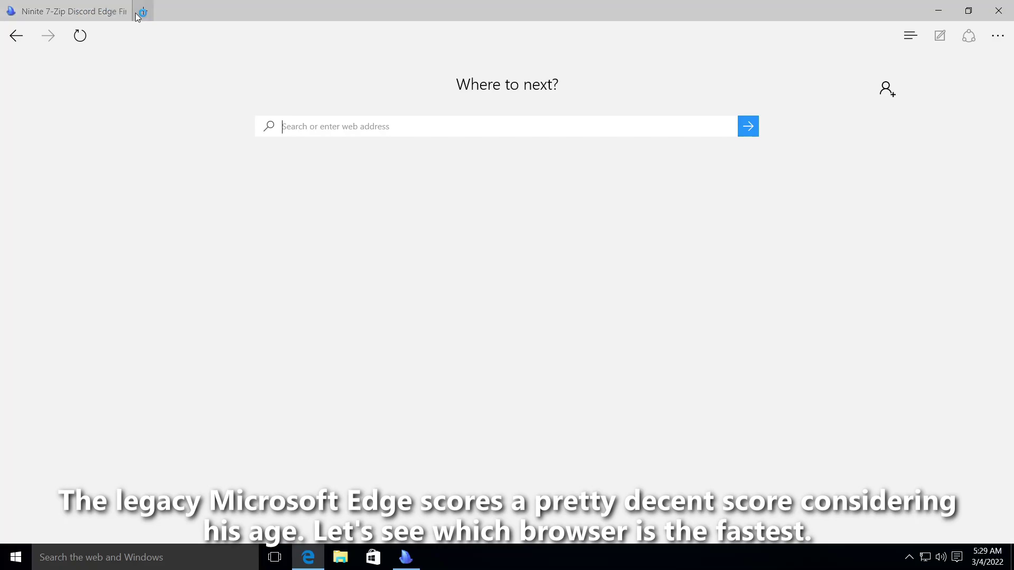
{"action": "type", "text": "download windows 10 iso\\"}
{"action": "key", "text": "Return"}
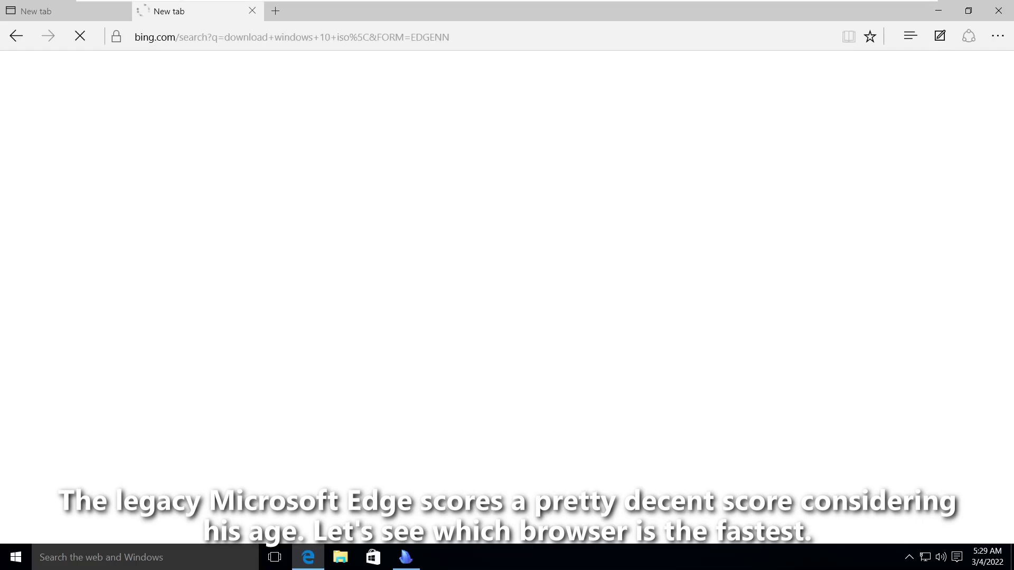
{"action": "mouse_move", "coordinate": [153, 5]}
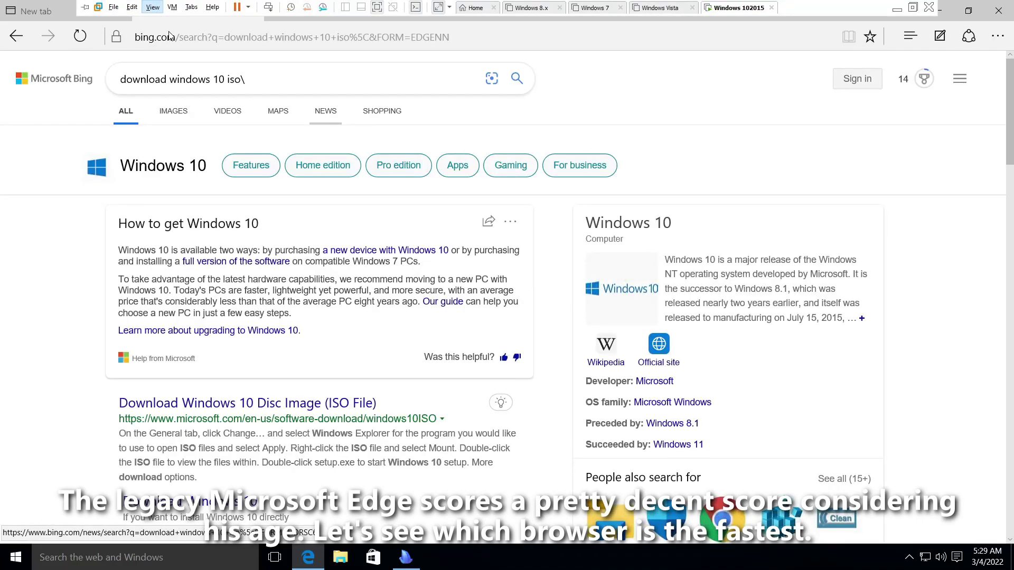
{"action": "scroll", "coordinate": [195, 267], "scroll_direction": "down", "scroll_amount": 3}
{"action": "left_click", "coordinate": [196, 267]}
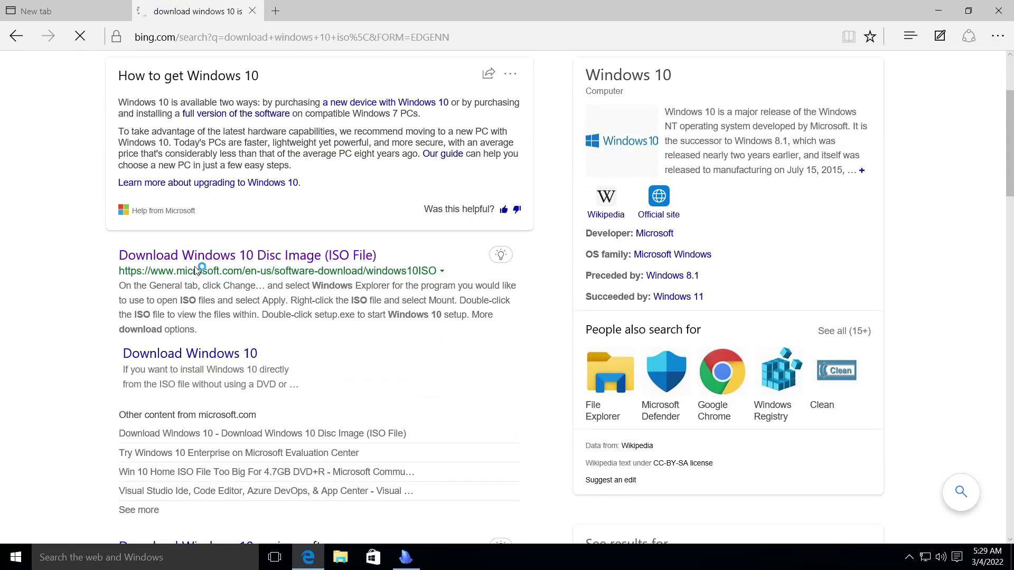
Check the detailed progress of the Ninite installation and return to the Windows 10 download page
{"action": "left_click", "coordinate": [406, 559]}
{"action": "left_click", "coordinate": [358, 233]}
{"action": "left_click", "coordinate": [602, 164]}
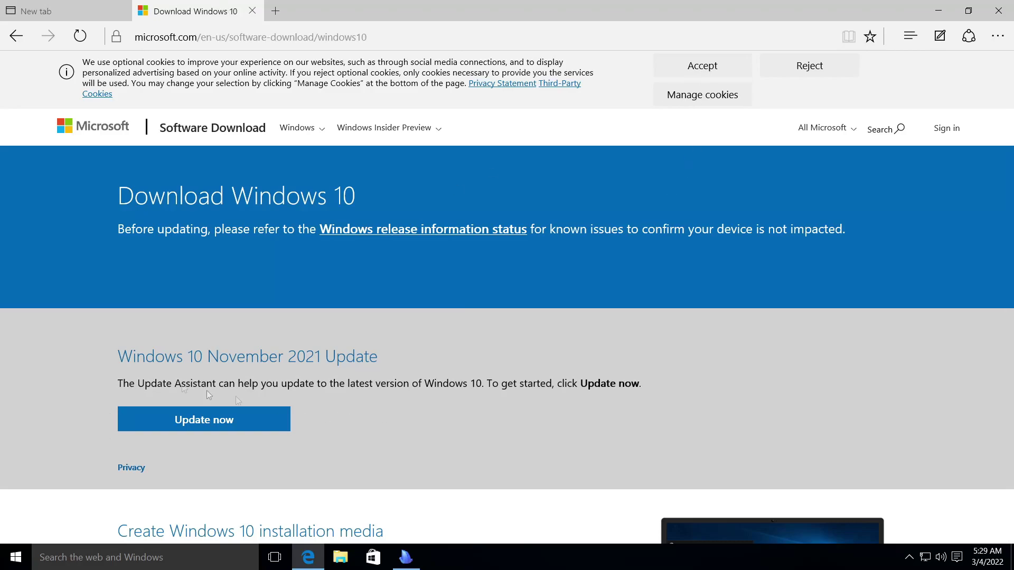
Download the Windows 10 media creation tool from the Microsoft page
{"action": "scroll", "coordinate": [207, 391], "scroll_direction": "down", "scroll_amount": 10}
{"action": "scroll", "coordinate": [588, 287], "scroll_direction": "up", "scroll_amount": 4}
{"action": "left_click", "coordinate": [253, 267]}
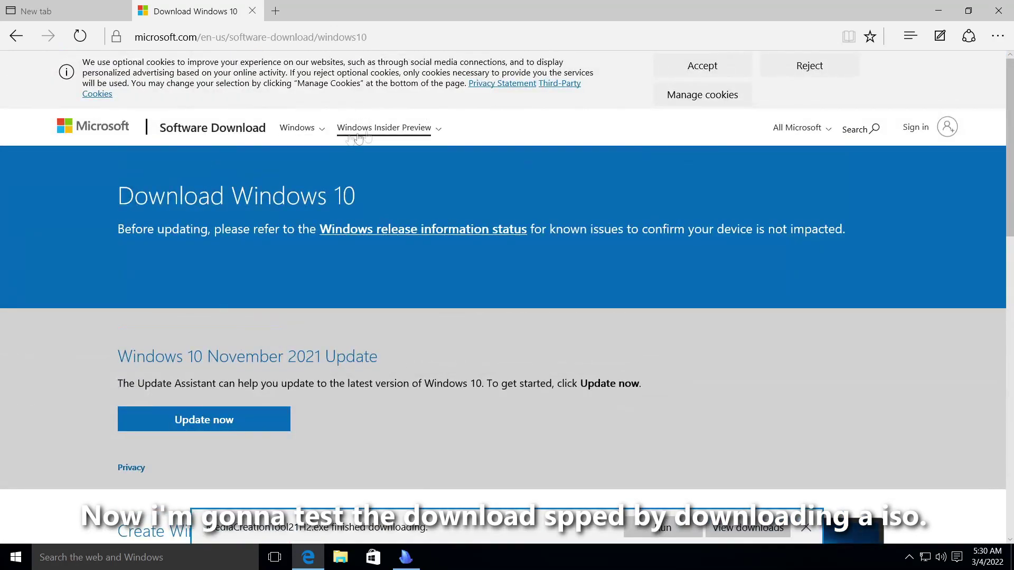
Open Microsoft's Windows 8.1 disc image download page and find its edition selection
{"action": "left_click", "coordinate": [299, 127]}
{"action": "left_click", "coordinate": [298, 236]}
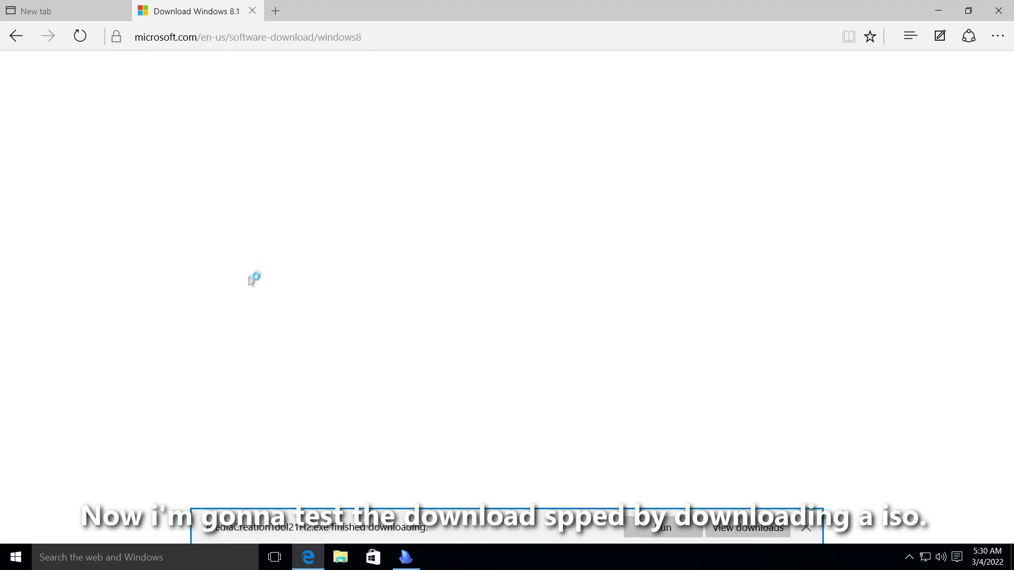
{"action": "scroll", "coordinate": [540, 277], "scroll_direction": "down", "scroll_amount": 2}
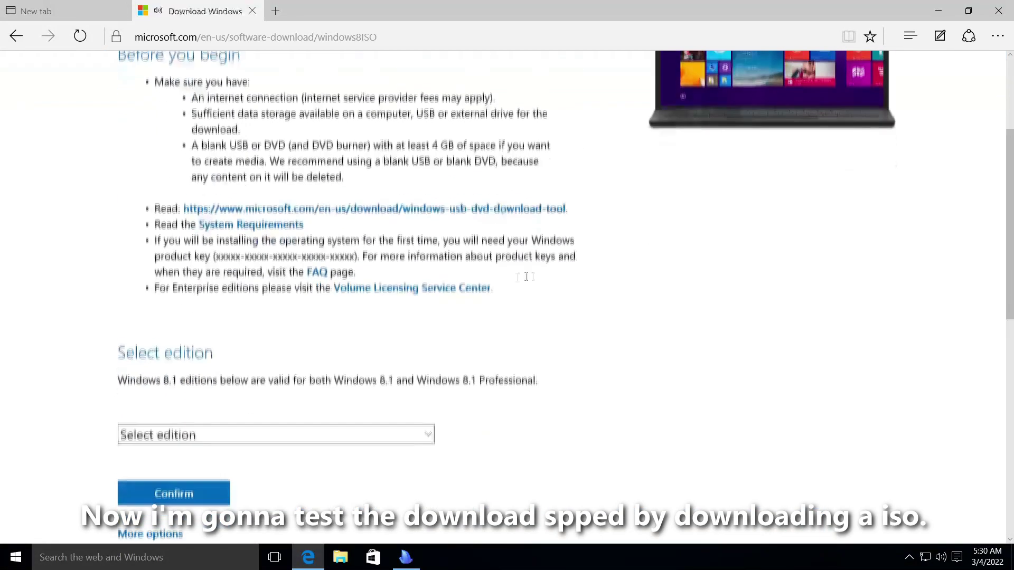
Choose and confirm the Windows 8.1 edition and English International as the product language
{"action": "left_click", "coordinate": [265, 351]}
{"action": "left_click", "coordinate": [264, 367]}
{"action": "left_click", "coordinate": [174, 410]}
{"action": "scroll", "coordinate": [255, 387], "scroll_direction": "down", "scroll_amount": 5}
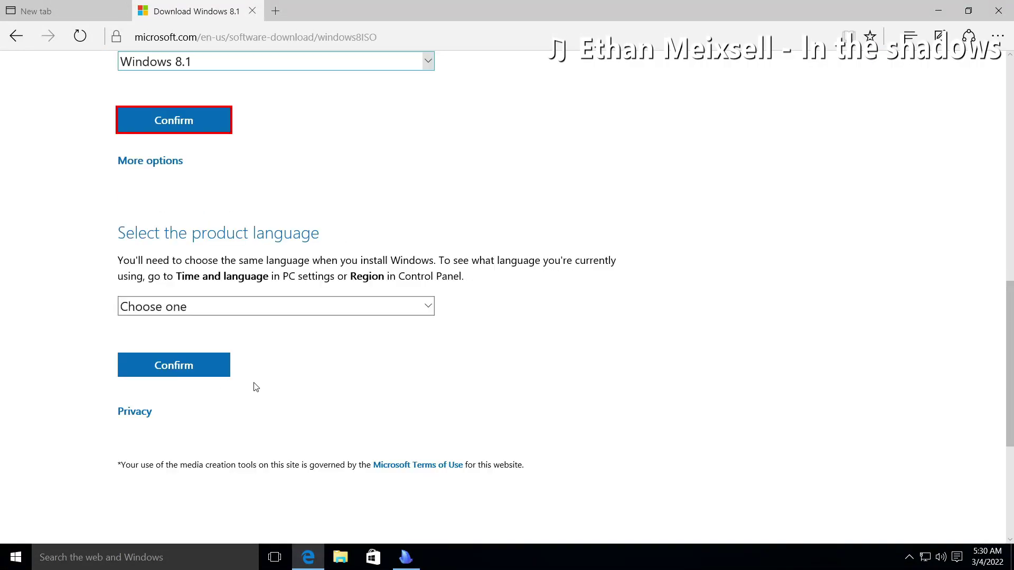
{"action": "left_click", "coordinate": [233, 308]}
{"action": "left_click", "coordinate": [139, 280]}
{"action": "left_click", "coordinate": [141, 365]}
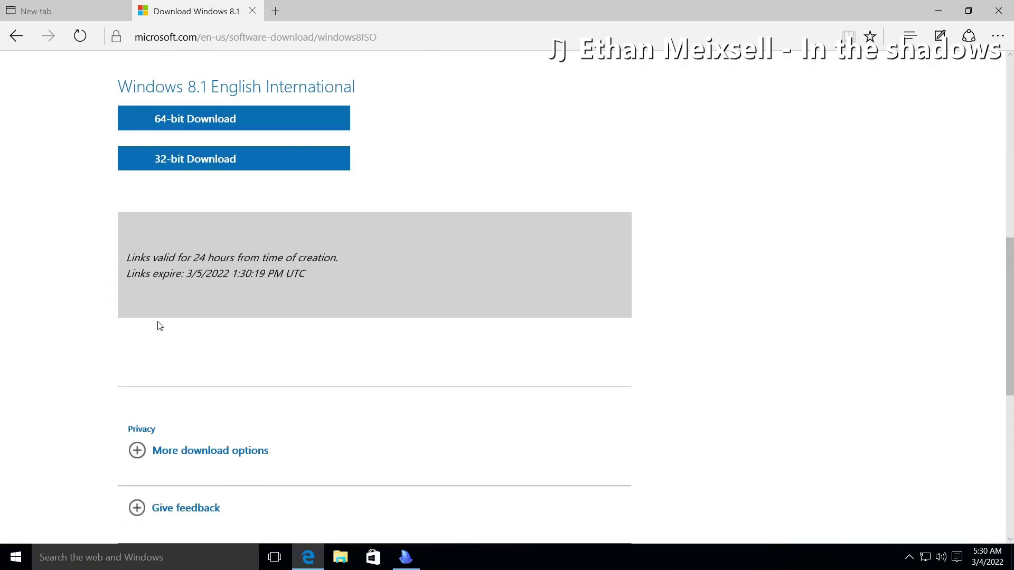
Start the 32-bit Windows 8.1 English International download to check its progress, and cancel it
{"action": "scroll", "coordinate": [158, 322], "scroll_direction": "up", "scroll_amount": 1}
{"action": "left_click", "coordinate": [228, 211]}
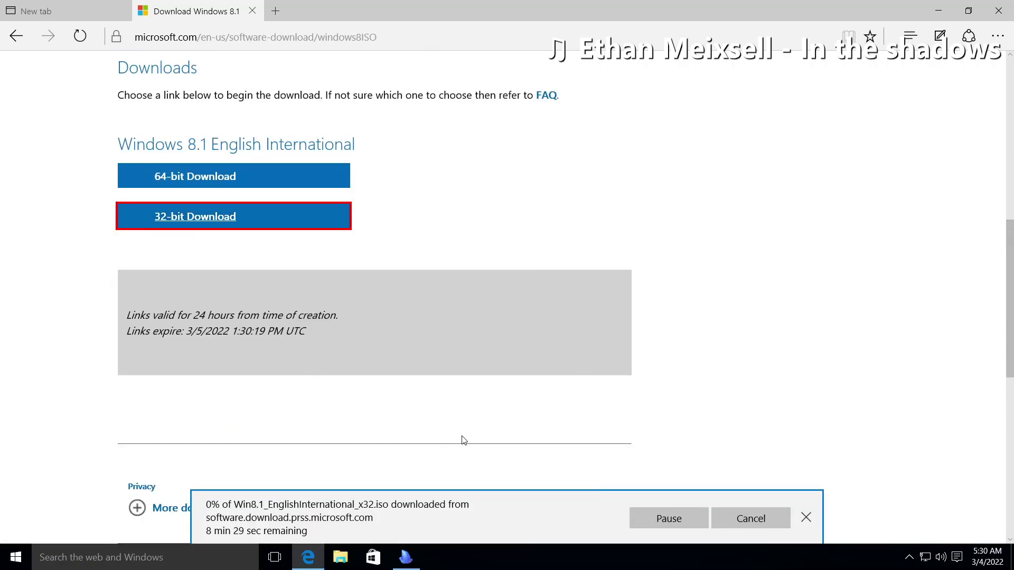
{"action": "key", "text": "ctrl+j"}
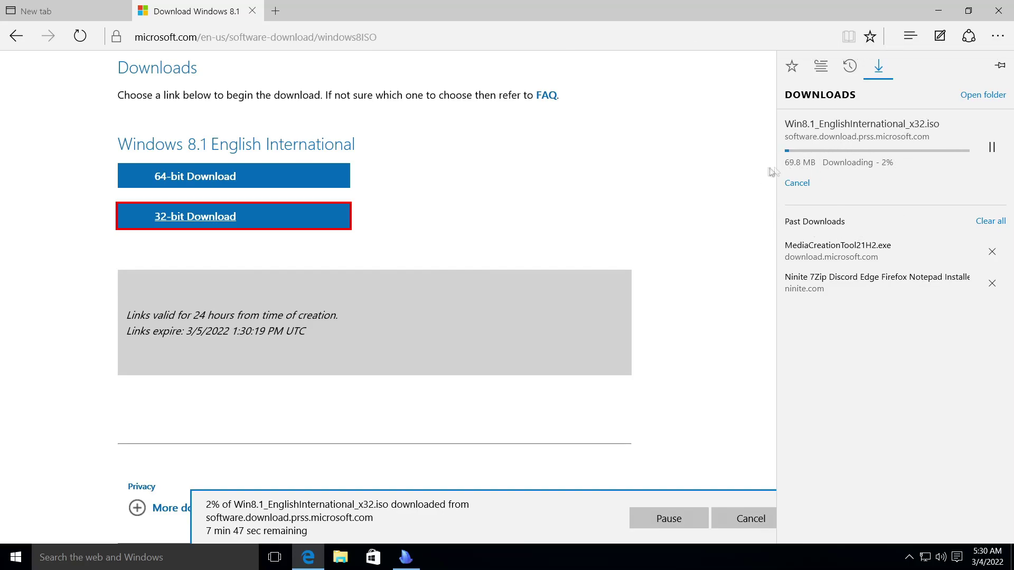
{"action": "left_click", "coordinate": [806, 185]}
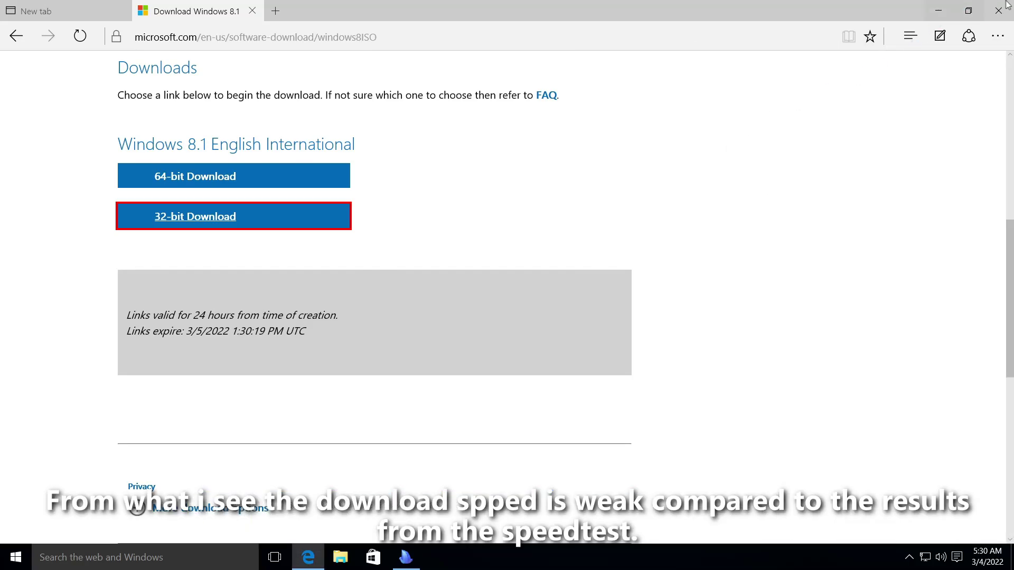
Close the original Edge browser together with all its open tabs
{"action": "left_click", "coordinate": [999, 11]}
{"action": "left_click", "coordinate": [572, 304]}
{"action": "left_click", "coordinate": [998, 10]}
{"action": "left_click", "coordinate": [434, 309]}
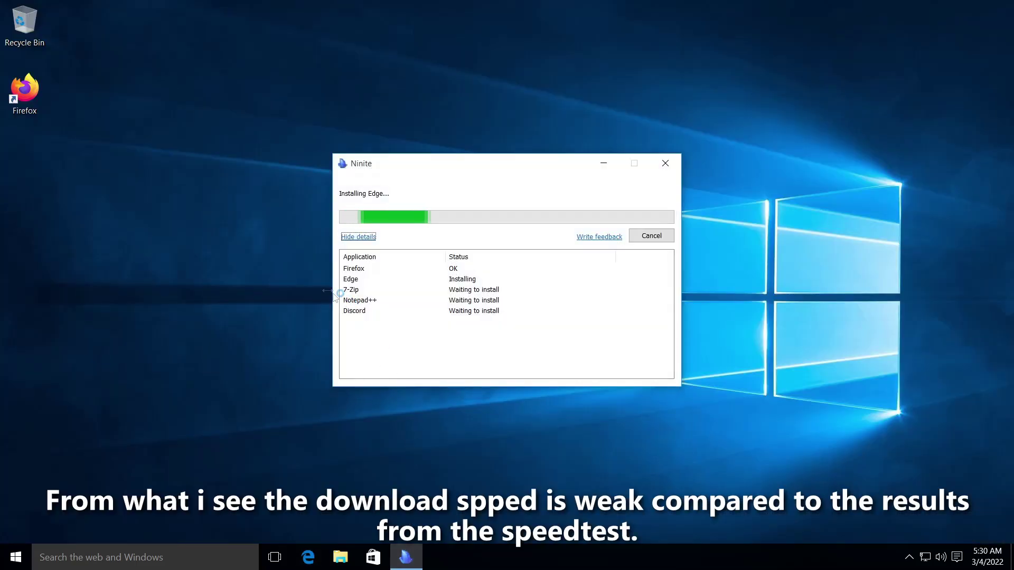
Move the Firefox desktop shortcut out of the icon column into the free area beside it
{"action": "left_click", "coordinate": [16, 557]}
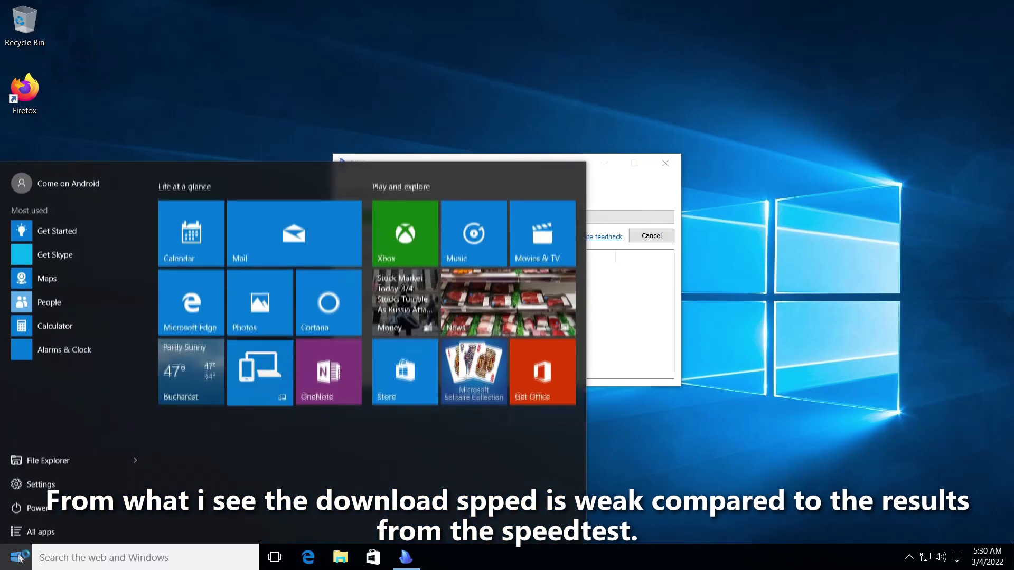
{"action": "left_click", "coordinate": [16, 557]}
{"action": "left_click_drag", "start_coordinate": [162, 333], "coordinate": [243, 417]}
{"action": "left_click_drag", "start_coordinate": [35, 92], "coordinate": [211, 125]}
{"action": "left_click_drag", "start_coordinate": [120, 48], "coordinate": [128, 194]}
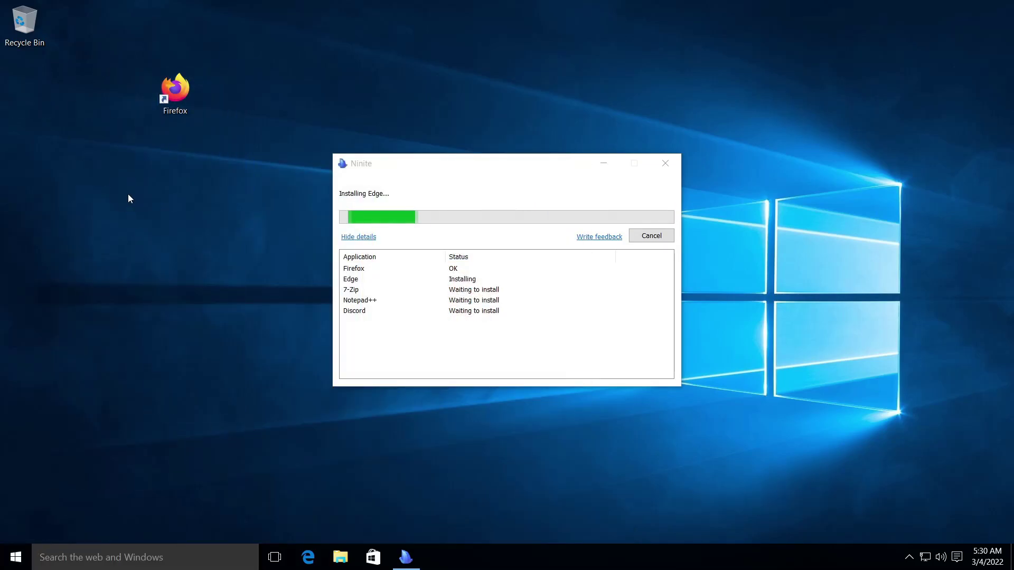
Check the Windows version information with winver and close the window
{"action": "key", "text": "super+r"}
{"action": "type", "text": "winver"}
{"action": "key", "text": "Return"}
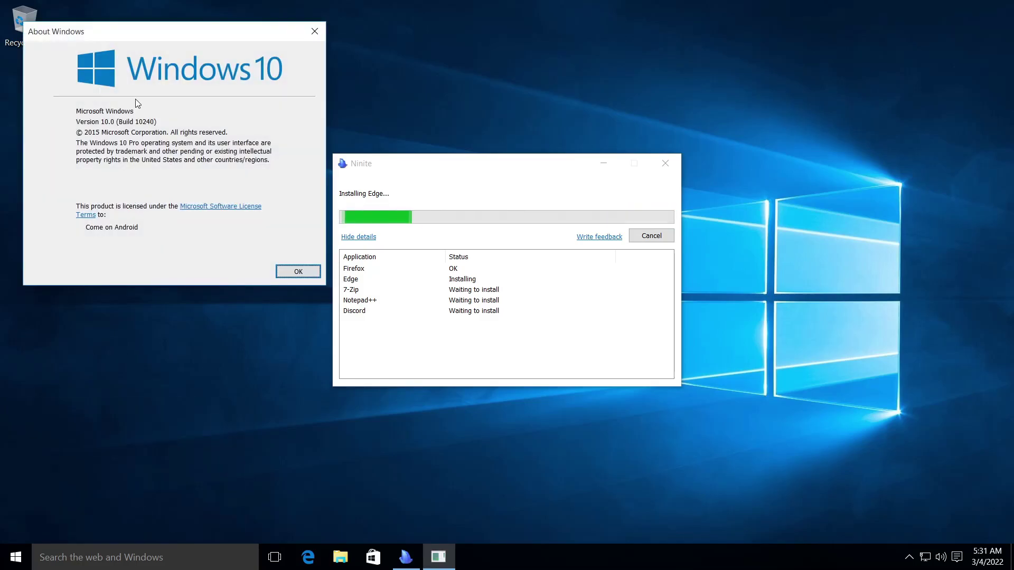
{"action": "key", "text": "Return"}
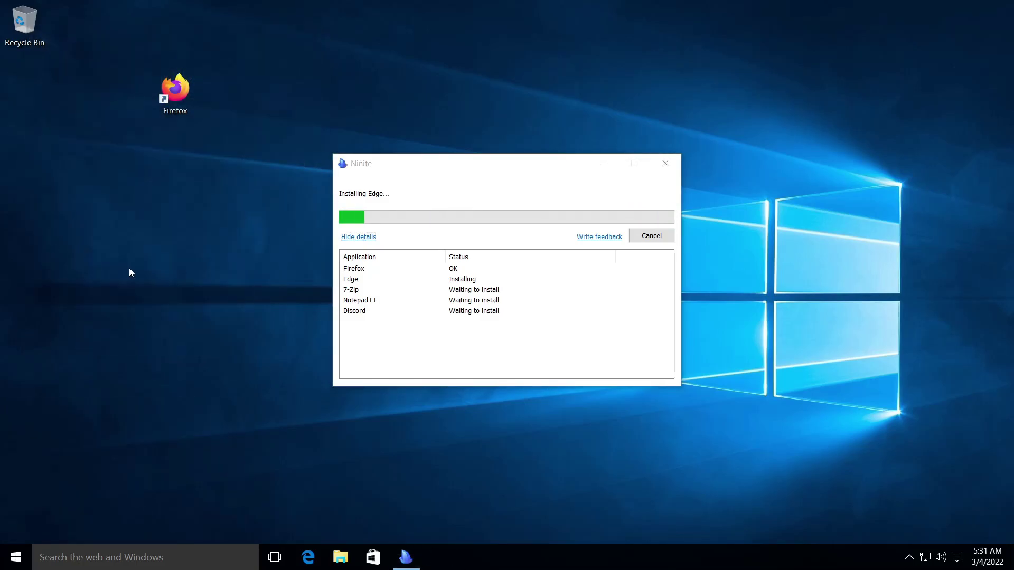
Open the Get Started app and read its topics on internet connection, PC ease of use, Narrator and speech recognition
{"action": "key", "text": "super"}
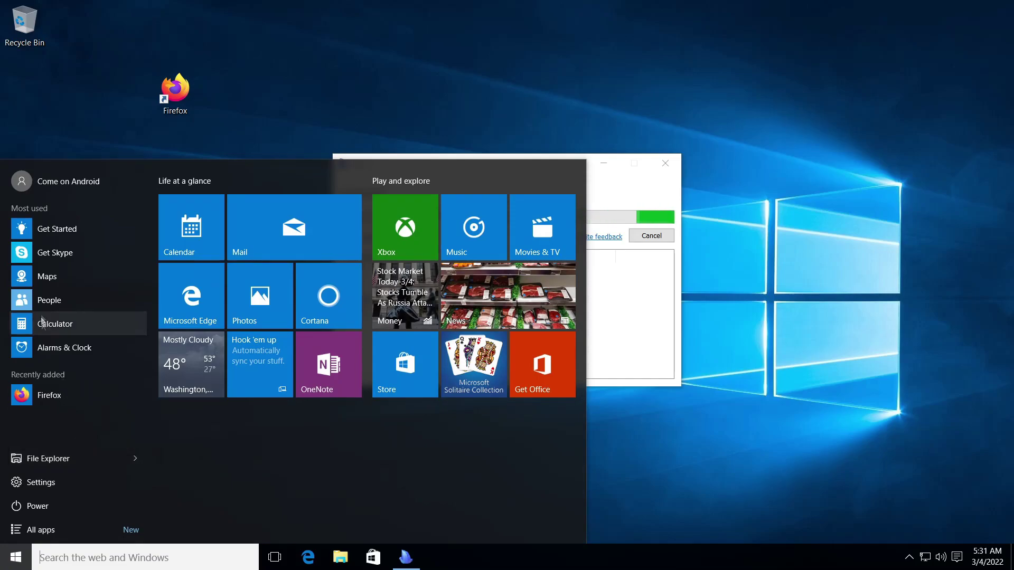
{"action": "left_click", "coordinate": [63, 228]}
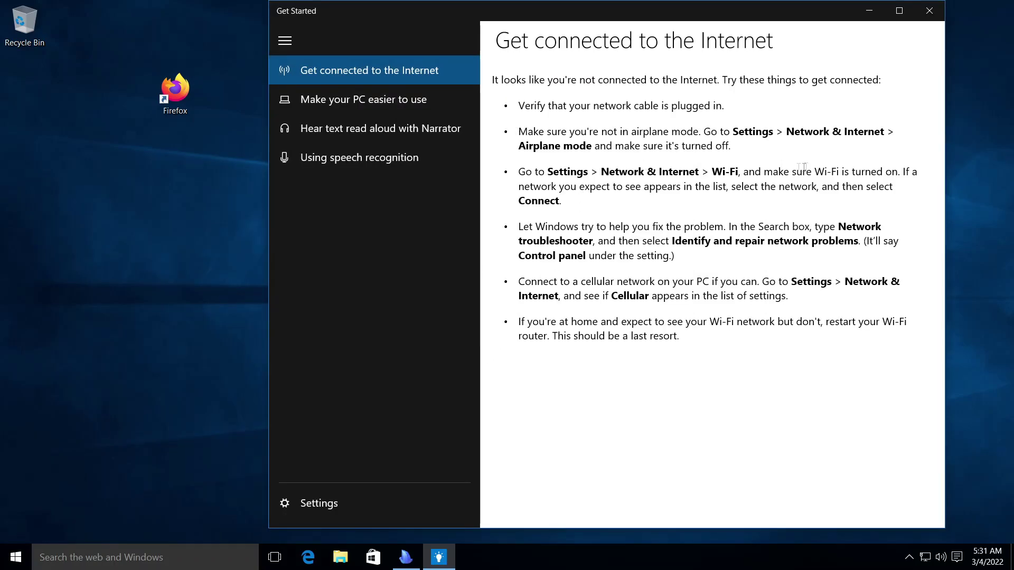
{"action": "left_click", "coordinate": [353, 102]}
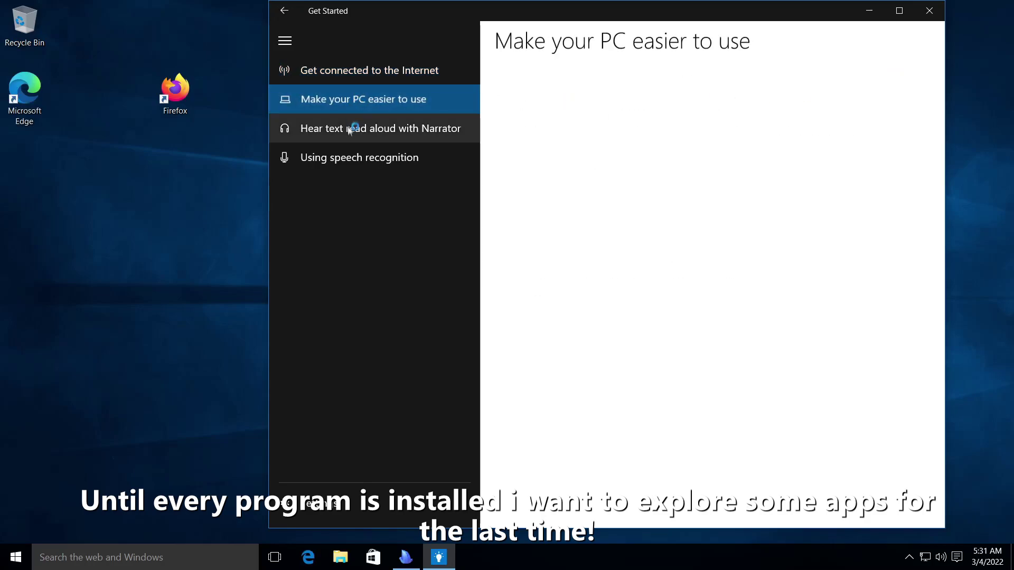
{"action": "left_click", "coordinate": [350, 131]}
{"action": "left_click", "coordinate": [342, 159]}
{"action": "left_click", "coordinate": [361, 129]}
{"action": "left_click", "coordinate": [347, 103]}
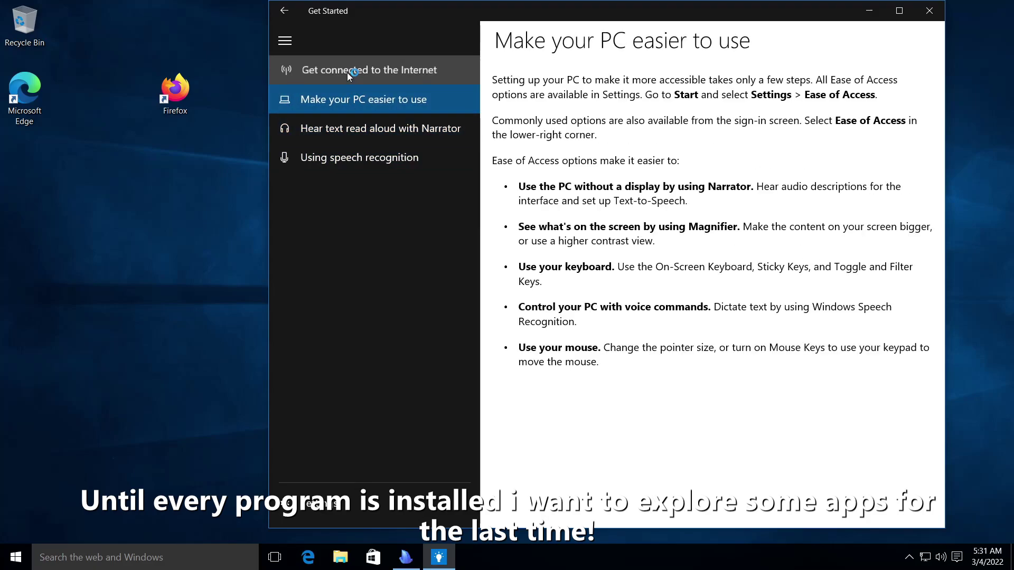
{"action": "left_click", "coordinate": [347, 72]}
{"action": "left_click", "coordinate": [362, 103]}
Check the navigation list and settings of the Get Started app and close the app
{"action": "left_click", "coordinate": [284, 40]}
{"action": "left_click", "coordinate": [285, 41]}
{"action": "left_click", "coordinate": [309, 503]}
{"action": "left_click", "coordinate": [929, 11]}
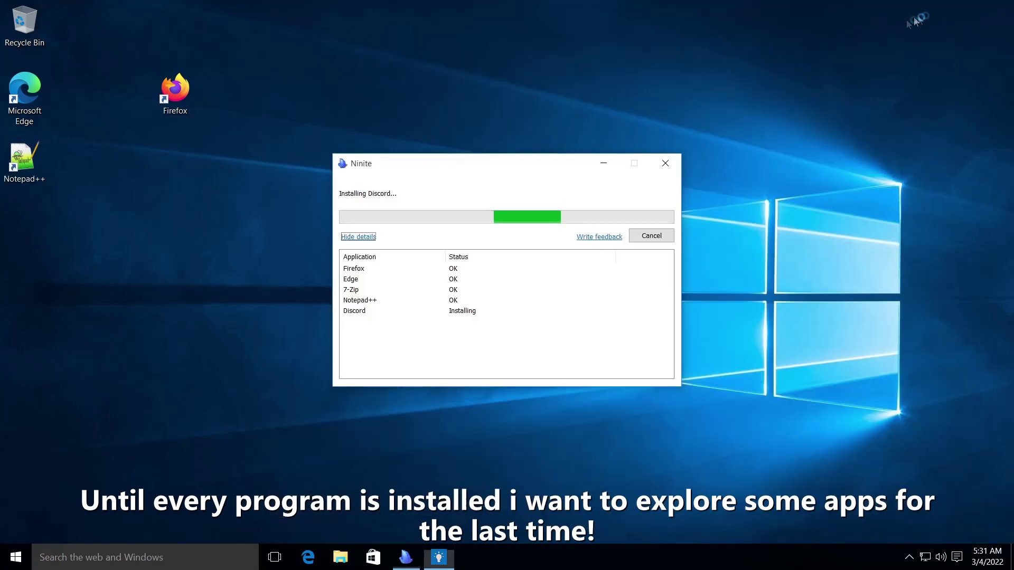
Move the Firefox desktop shortcut back into the icon column, directly below Notepad++
{"action": "left_click_drag", "start_coordinate": [175, 92], "coordinate": [53, 242]}
{"action": "left_click_drag", "start_coordinate": [231, 371], "coordinate": [79, 185]}
{"action": "left_click", "coordinate": [16, 557]}
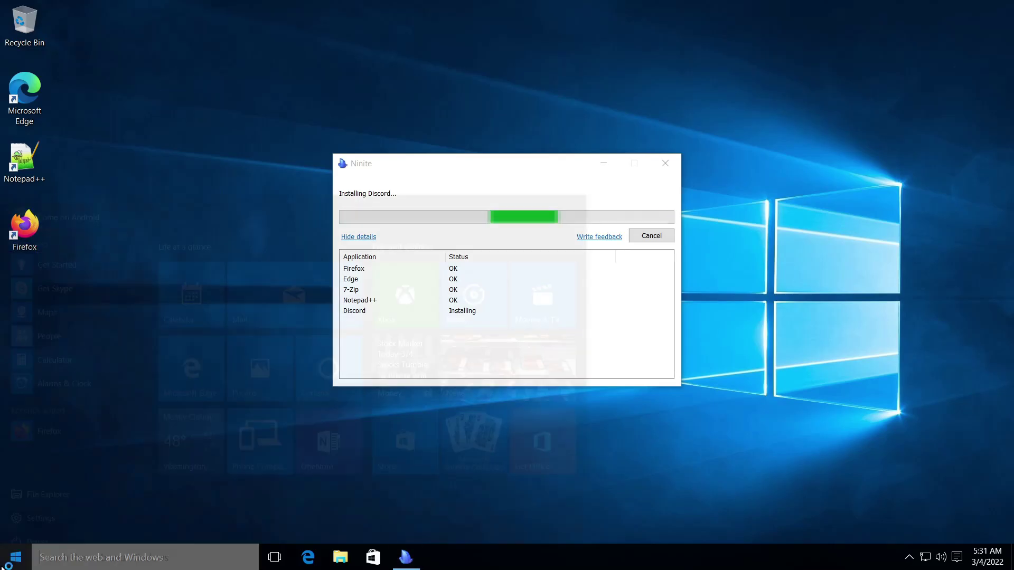
{"action": "left_click", "coordinate": [242, 351]}
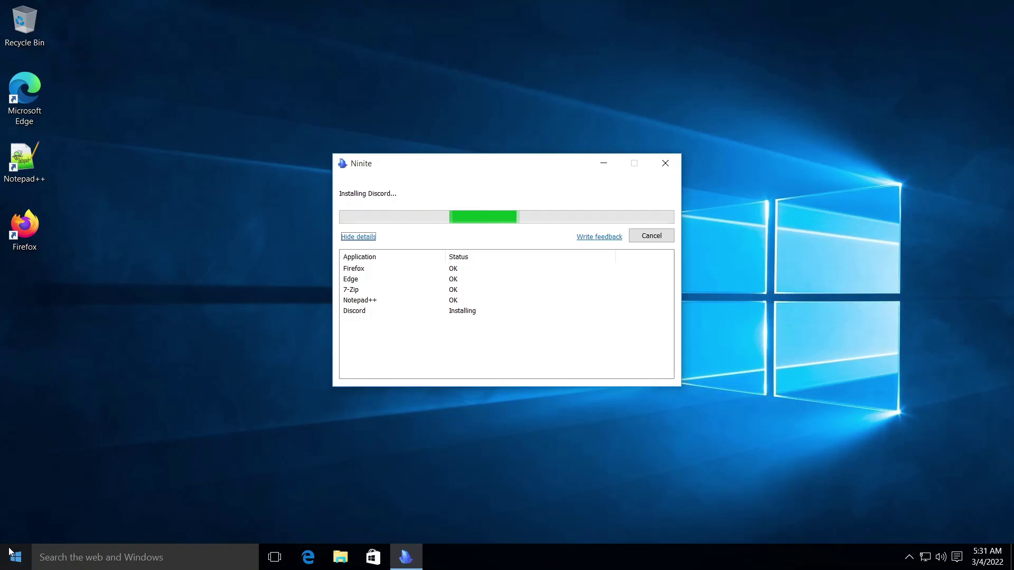
Open the Money app with the United States (English) edition, and close it
{"action": "left_click", "coordinate": [16, 557]}
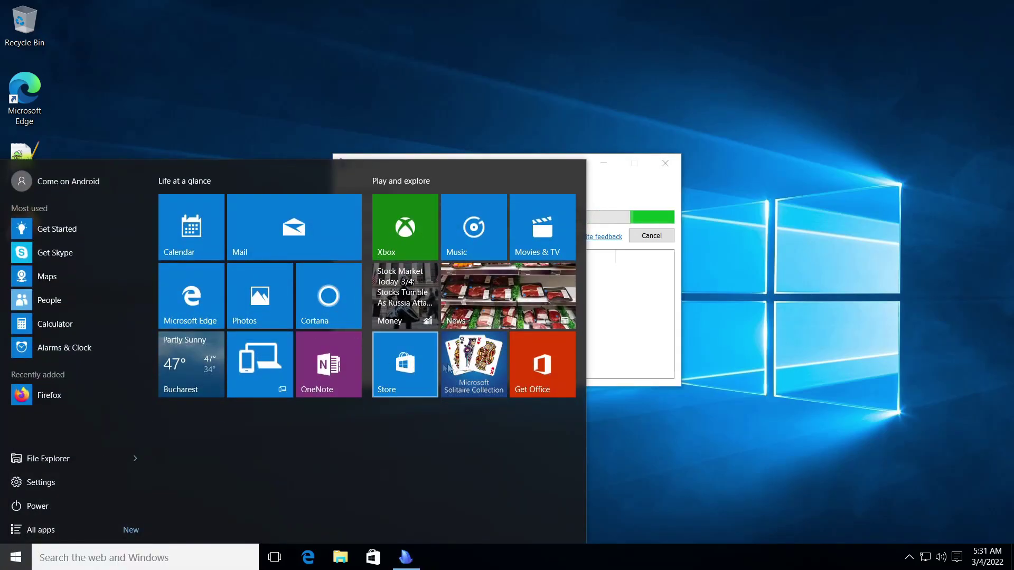
{"action": "left_click", "coordinate": [378, 304]}
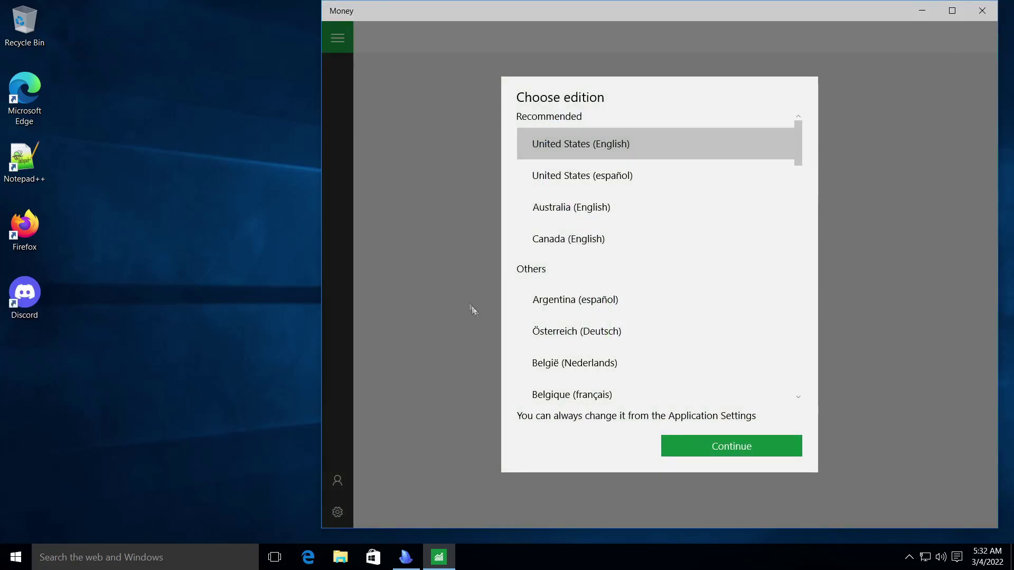
{"action": "left_click", "coordinate": [715, 447]}
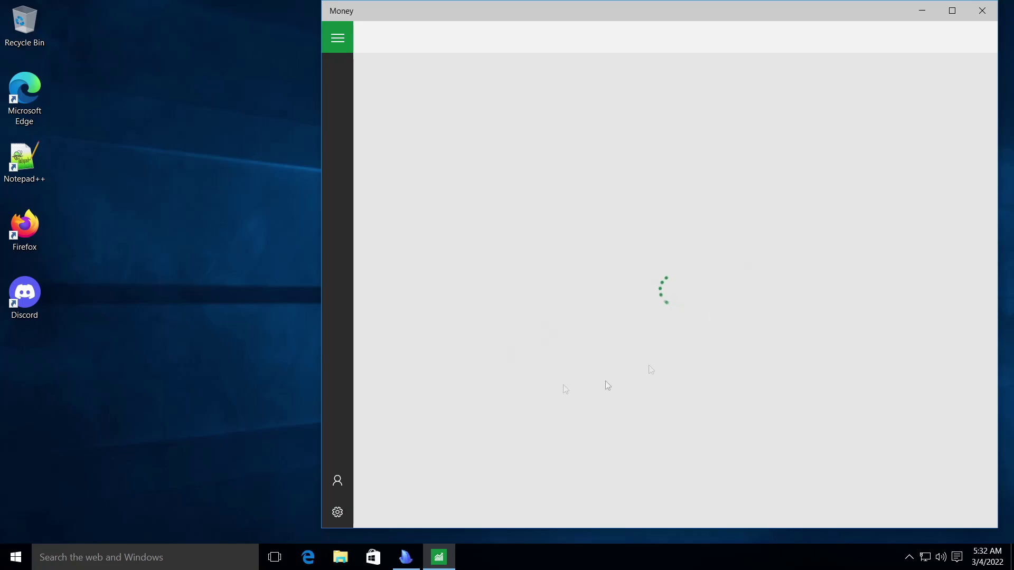
{"action": "left_click", "coordinate": [982, 12]}
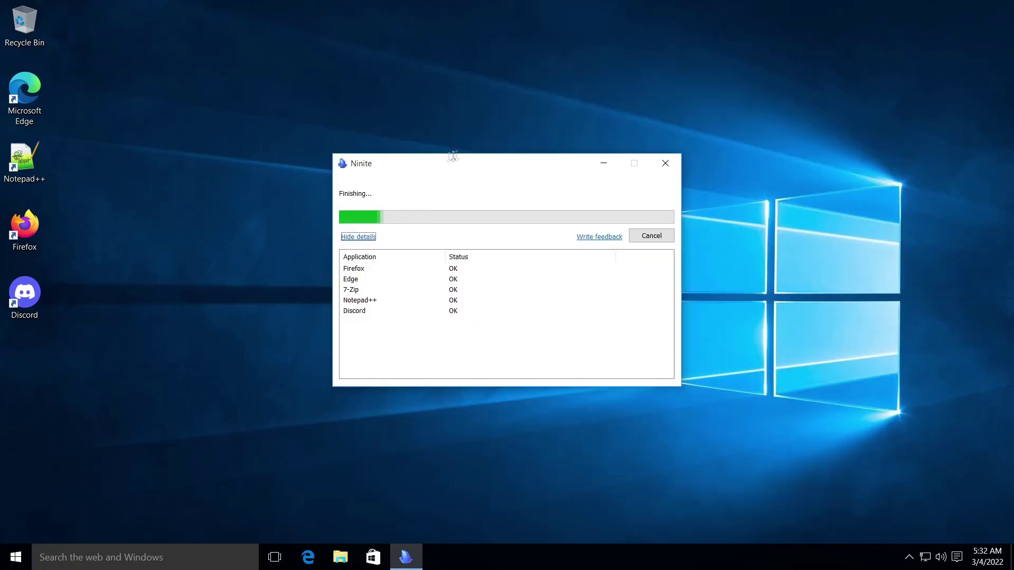
Close the Ninite installer and look through the File Explorer locations offered in Start
{"action": "left_click", "coordinate": [651, 237]}
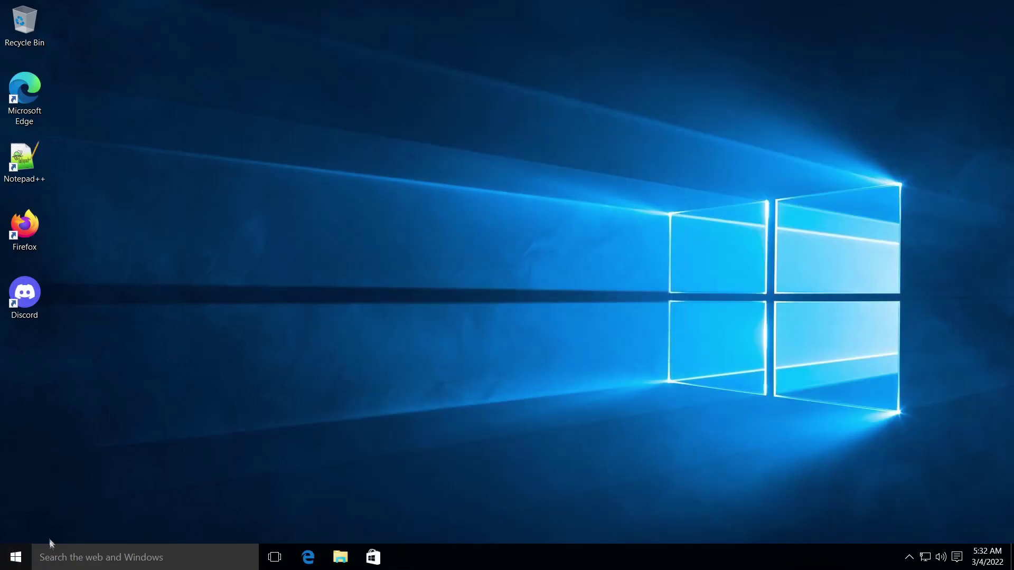
{"action": "left_click", "coordinate": [13, 556]}
{"action": "mouse_move", "coordinate": [132, 463]}
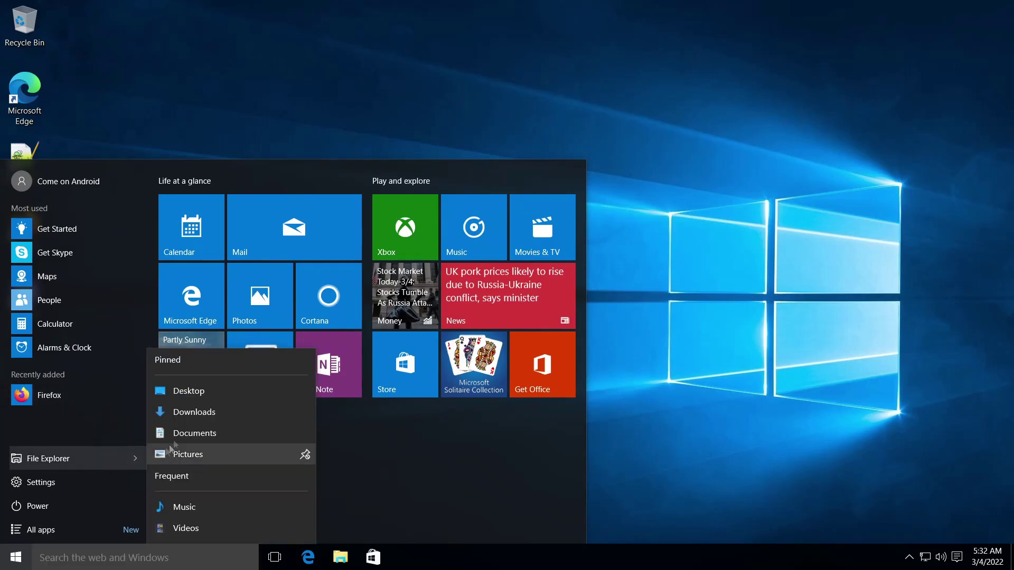
{"action": "right_click", "coordinate": [198, 286]}
{"action": "key", "text": "Escape"}
{"action": "key", "text": "Escape"}
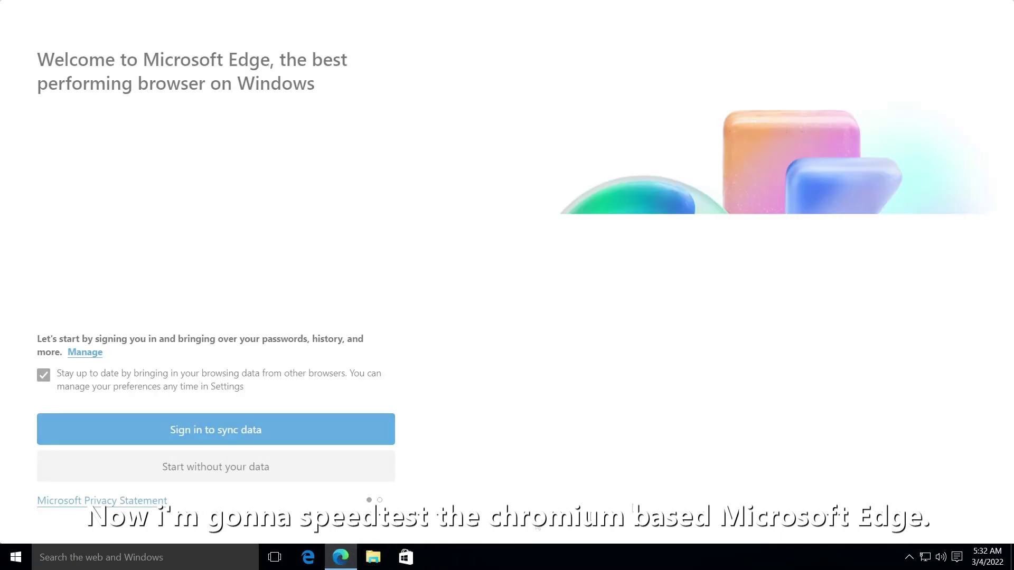
Complete the Chromium-based Edge first-run setup without importing data, using the Icy mint theme and YouTube as the pinned site, and close the extra tab
{"action": "left_click", "coordinate": [223, 468]}
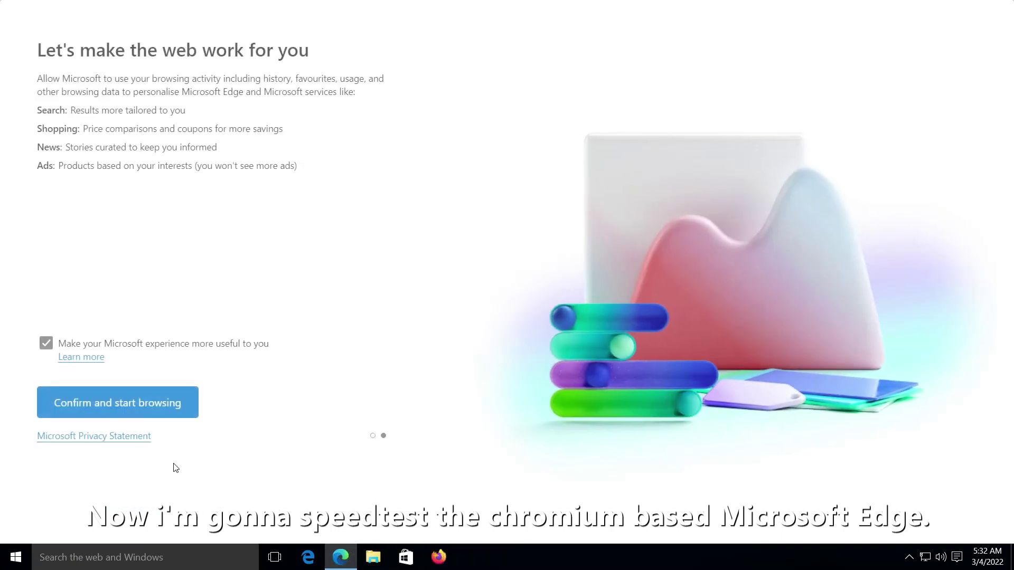
{"action": "left_click", "coordinate": [120, 404]}
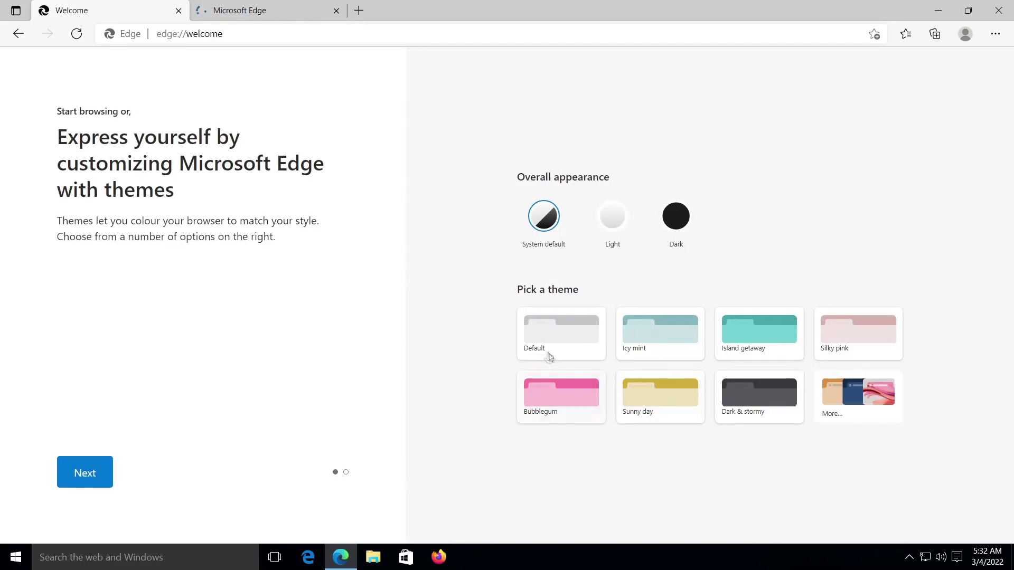
{"action": "left_click", "coordinate": [666, 349]}
{"action": "left_click", "coordinate": [87, 475]}
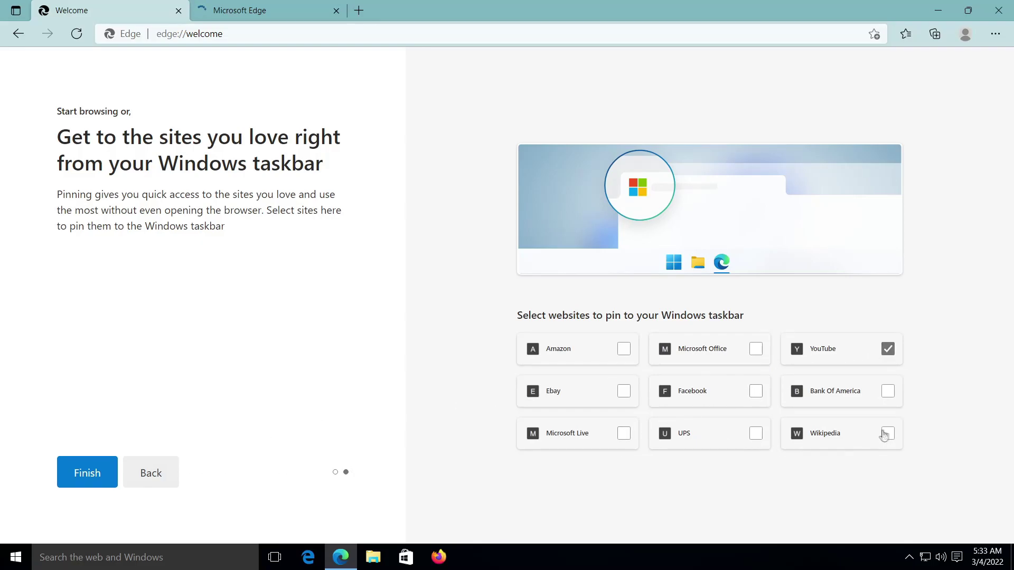
{"action": "left_click", "coordinate": [93, 480]}
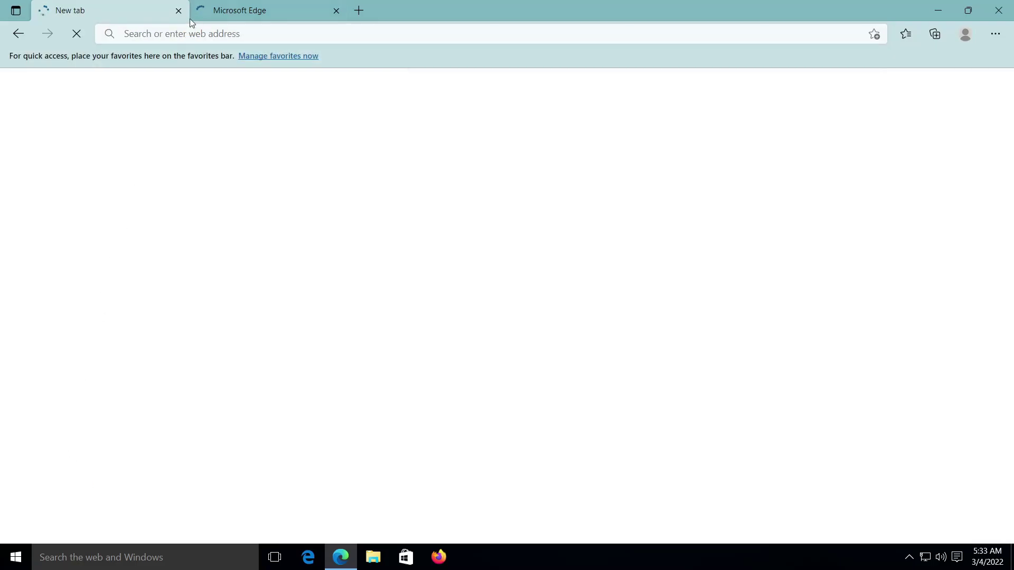
{"action": "left_click", "coordinate": [336, 10]}
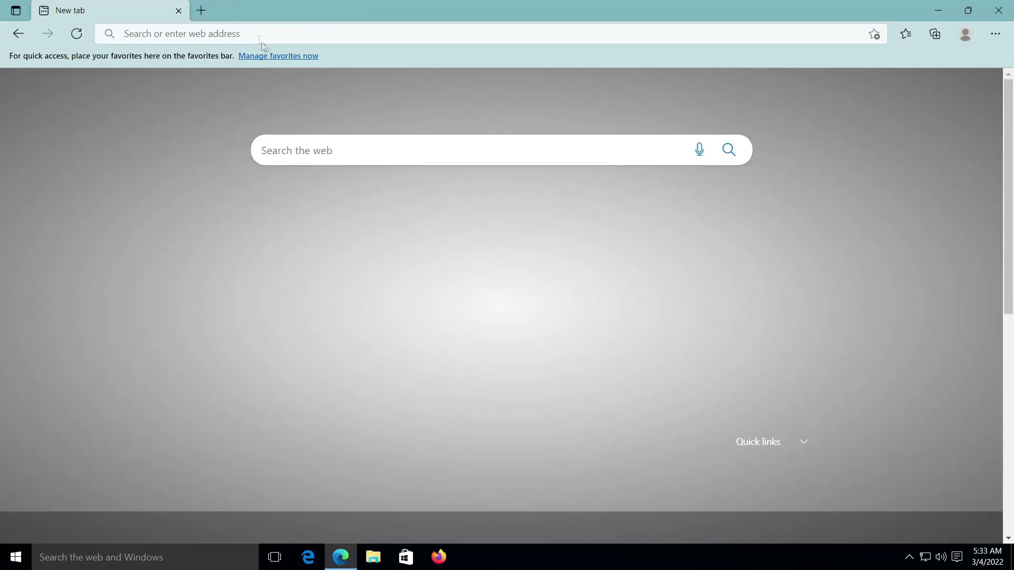
Run an internet speed test on fast.com in the Chromium-based Edge and close the browser
{"action": "left_click", "coordinate": [258, 38]}
{"action": "type", "text": "f"}
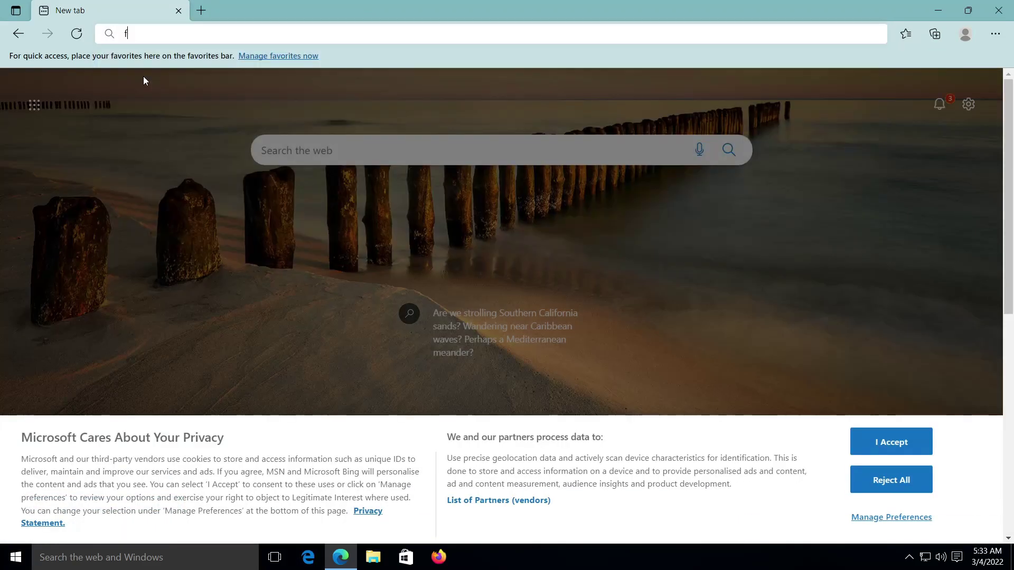
{"action": "type", "text": "ast.com"}
{"action": "key", "text": "Return"}
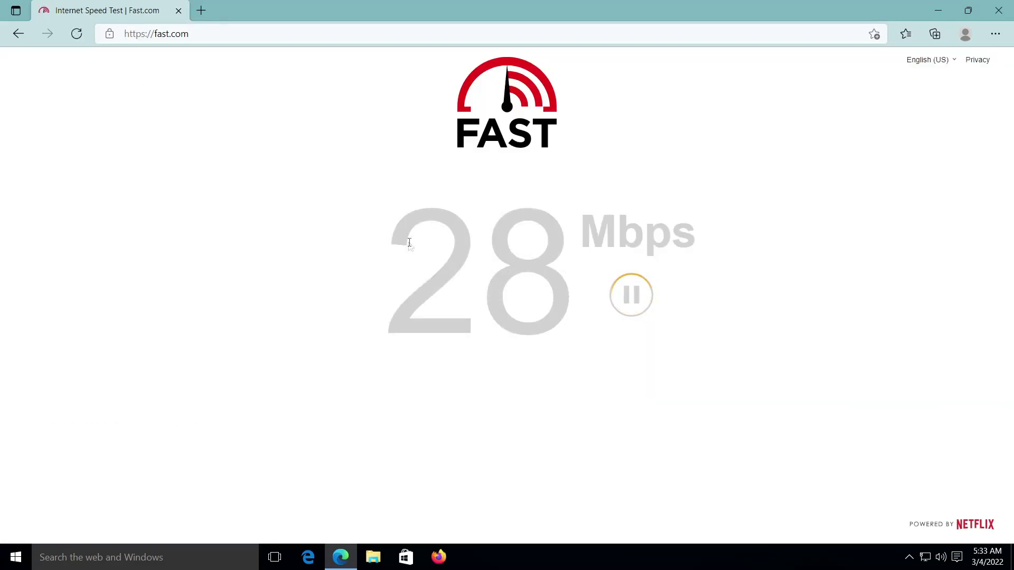
{"action": "double_click", "coordinate": [480, 267]}
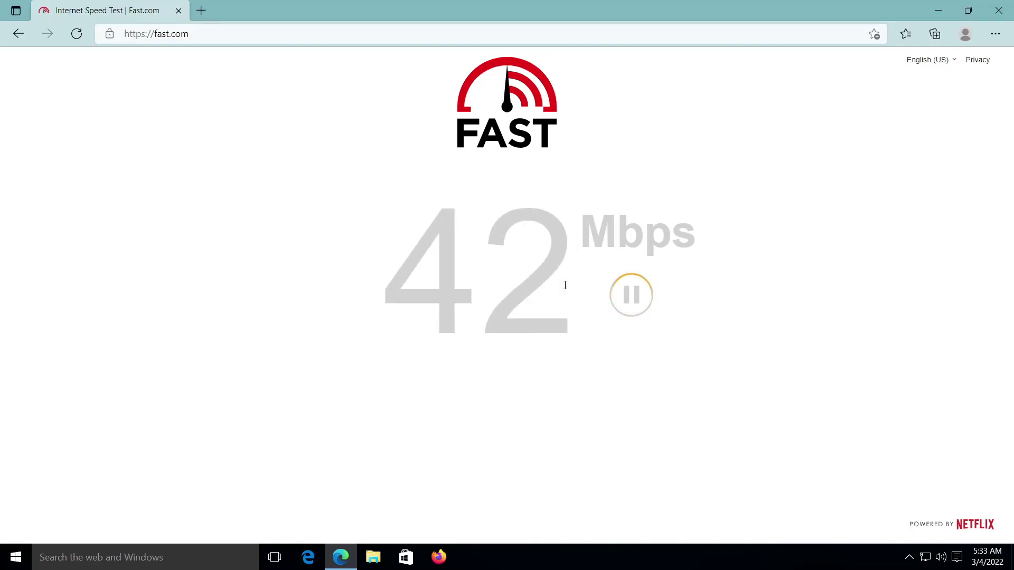
{"action": "left_click_drag", "start_coordinate": [728, 390], "coordinate": [472, 270]}
{"action": "left_click", "coordinate": [473, 269]}
{"action": "left_click", "coordinate": [999, 10]}
{"action": "left_click_drag", "start_coordinate": [397, 127], "coordinate": [492, 249]}
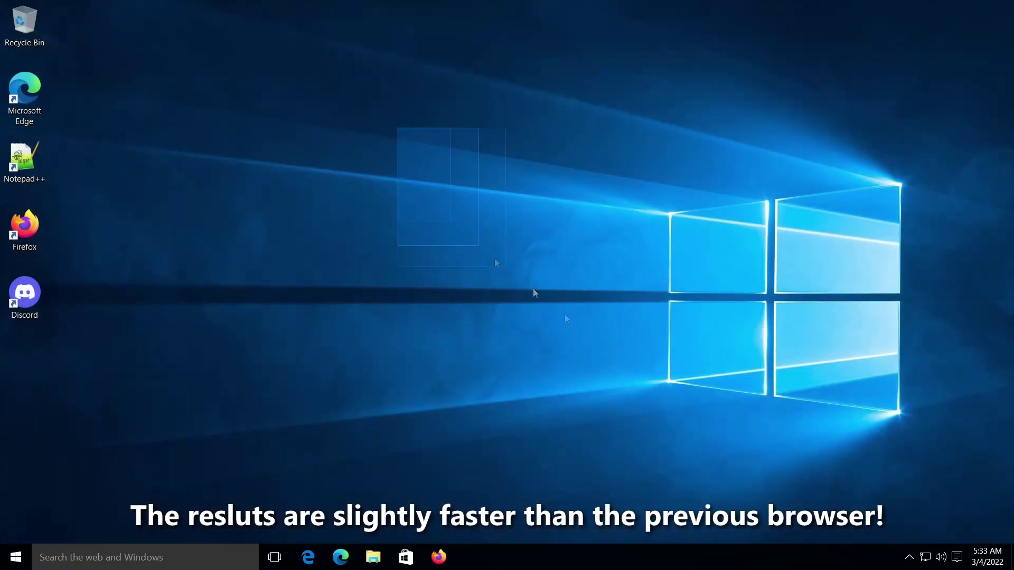
{"action": "key", "text": "super"}
{"action": "key", "text": "super"}
{"action": "key", "text": "super"}
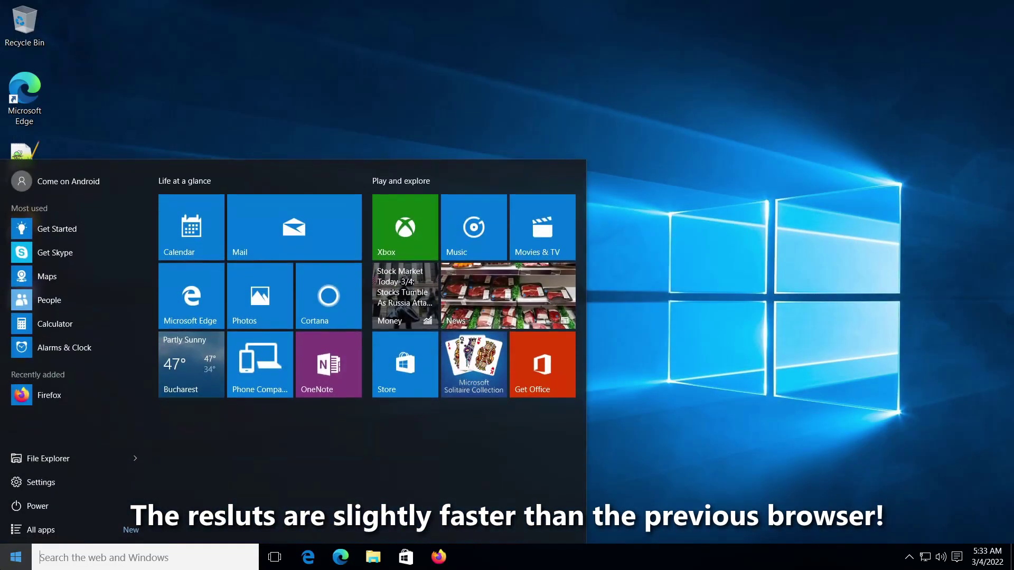
{"action": "key", "text": "super"}
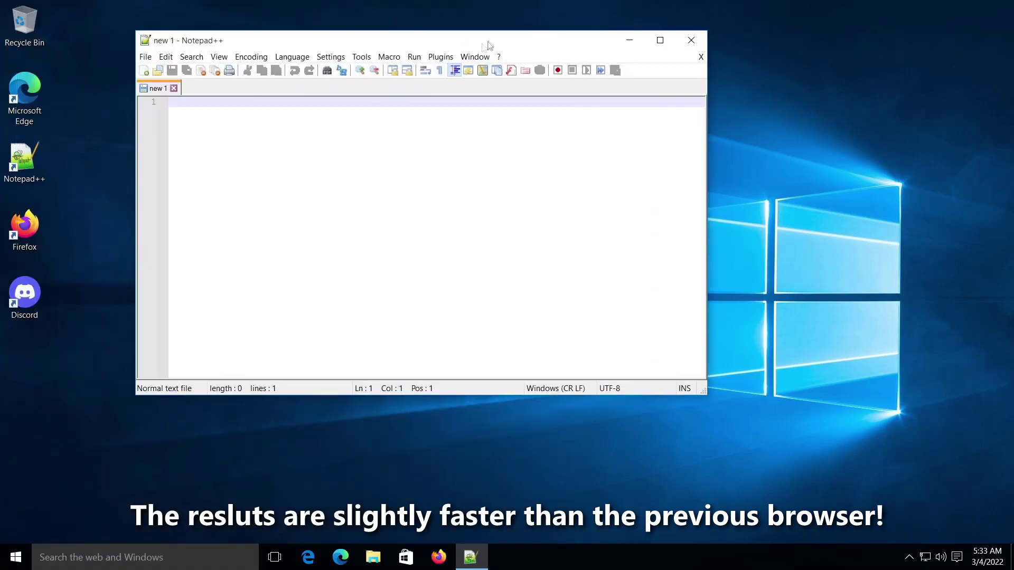
Update the Chromium-based Edge from its About Microsoft Edge settings page and close the browser
{"action": "left_click", "coordinate": [21, 92]}
{"action": "double_click", "coordinate": [21, 92]}
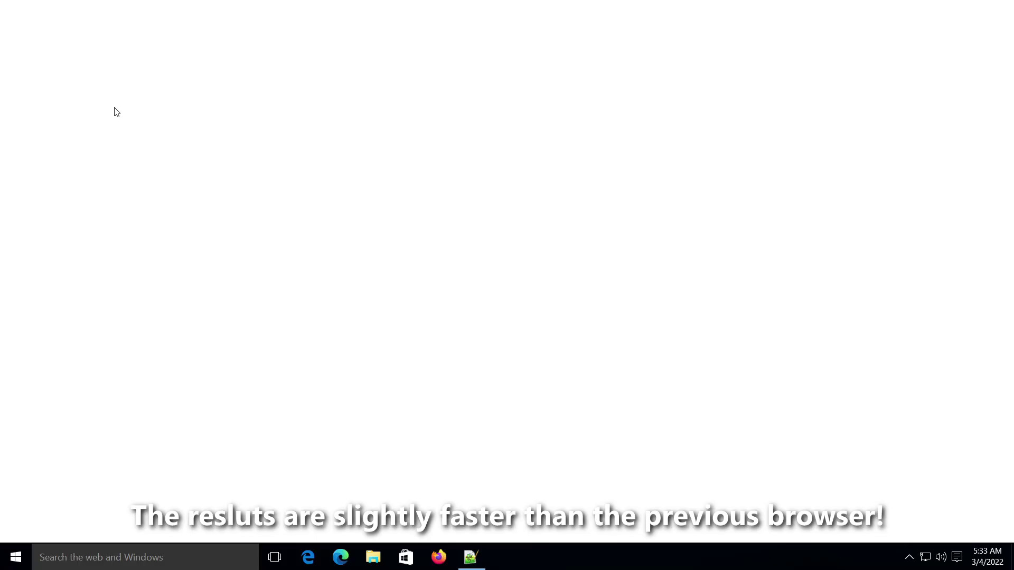
{"action": "left_click", "coordinate": [995, 33]}
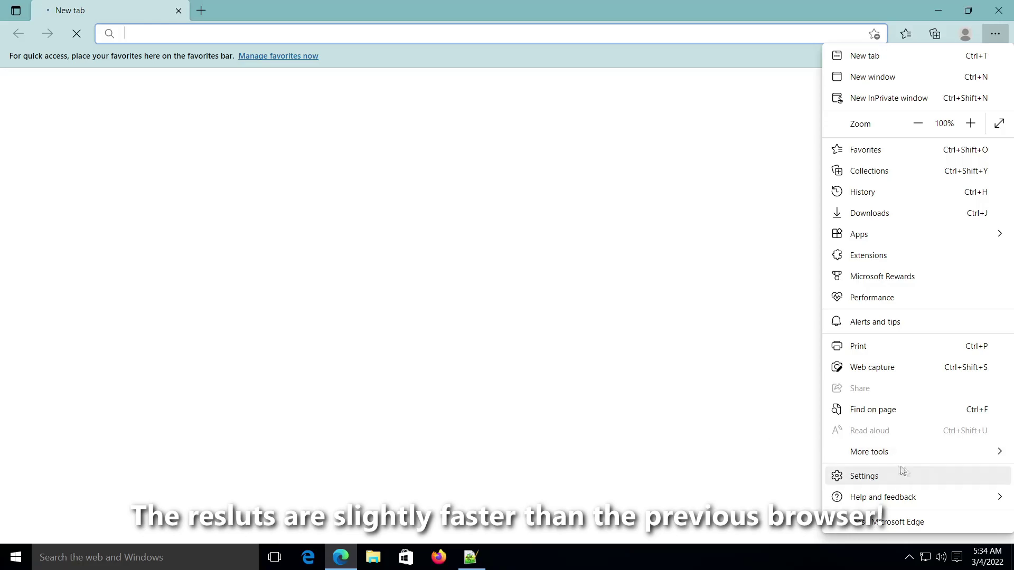
{"action": "left_click", "coordinate": [865, 476]}
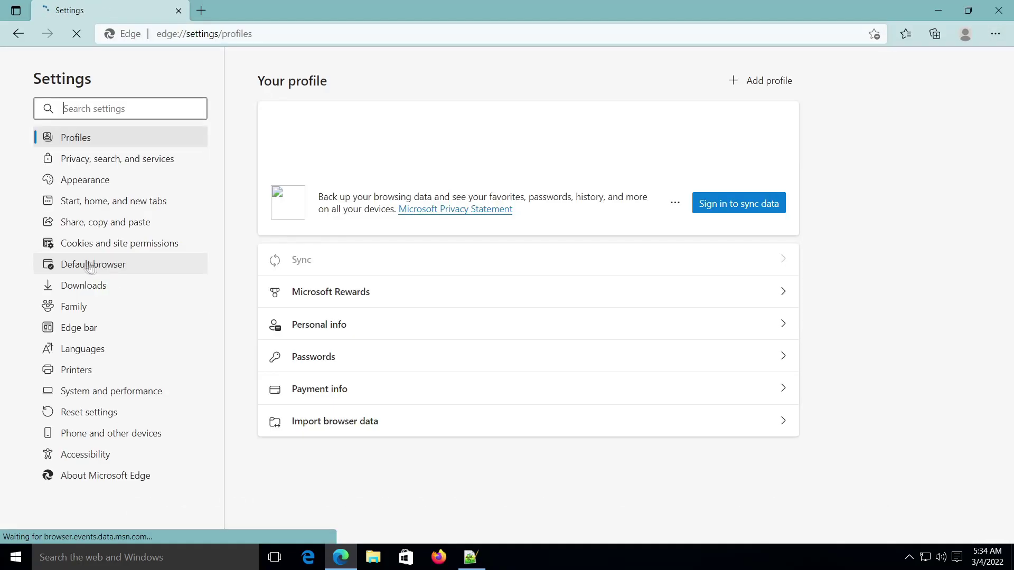
{"action": "left_click", "coordinate": [97, 475]}
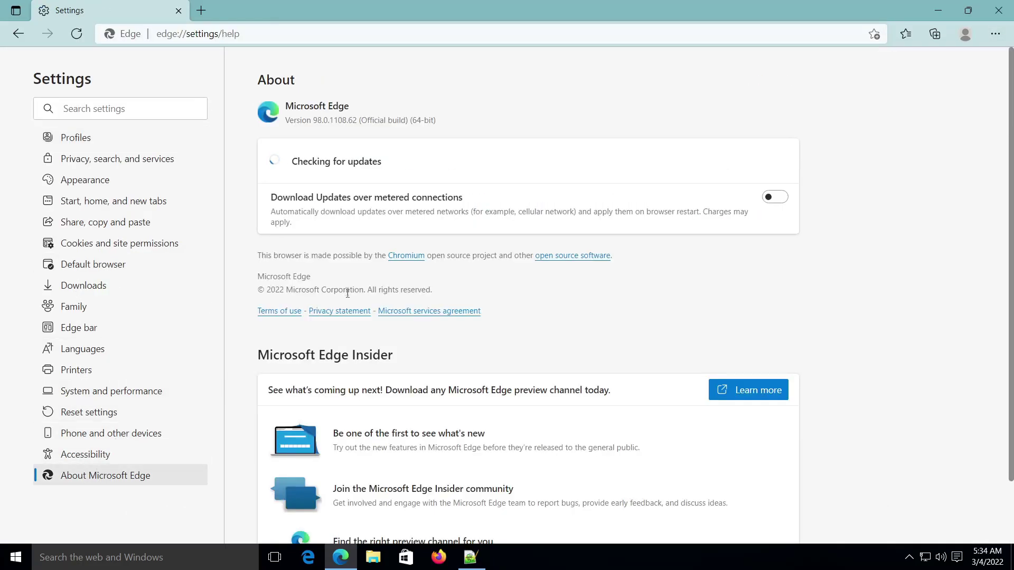
{"action": "scroll", "coordinate": [341, 368], "scroll_direction": "down", "scroll_amount": 2}
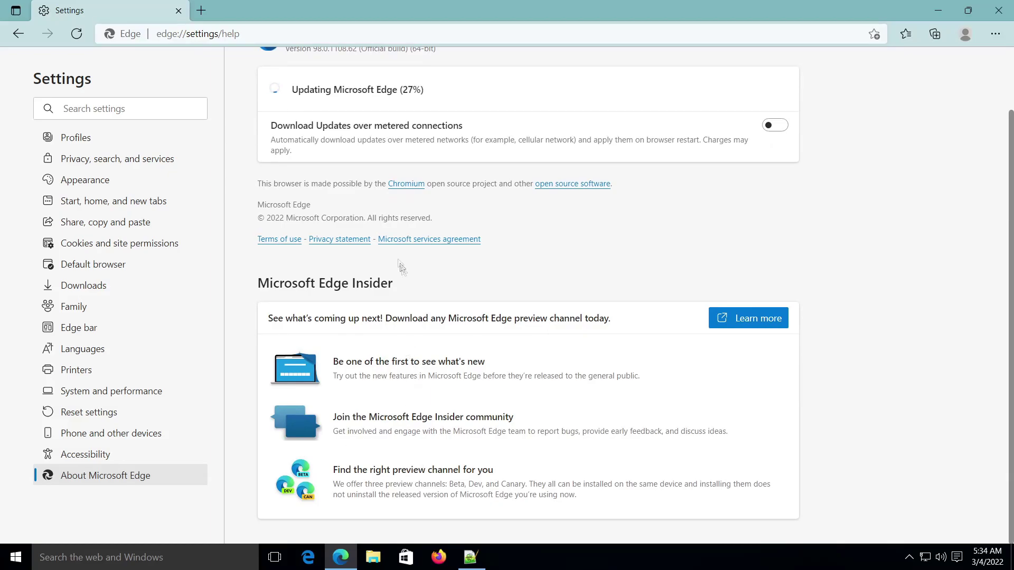
{"action": "scroll", "coordinate": [399, 268], "scroll_direction": "up", "scroll_amount": 2}
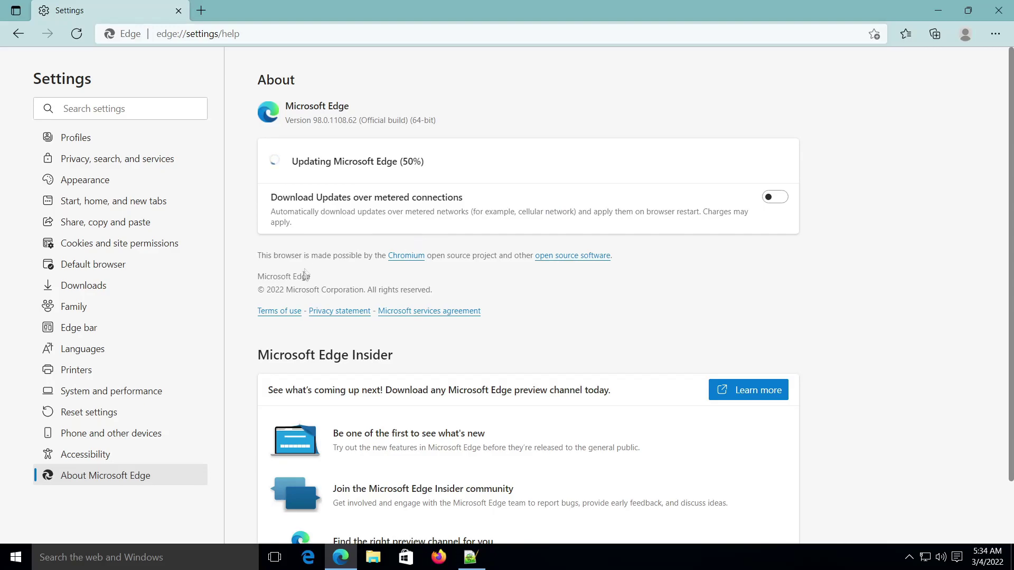
{"action": "left_click_drag", "start_coordinate": [361, 290], "coordinate": [580, 280]}
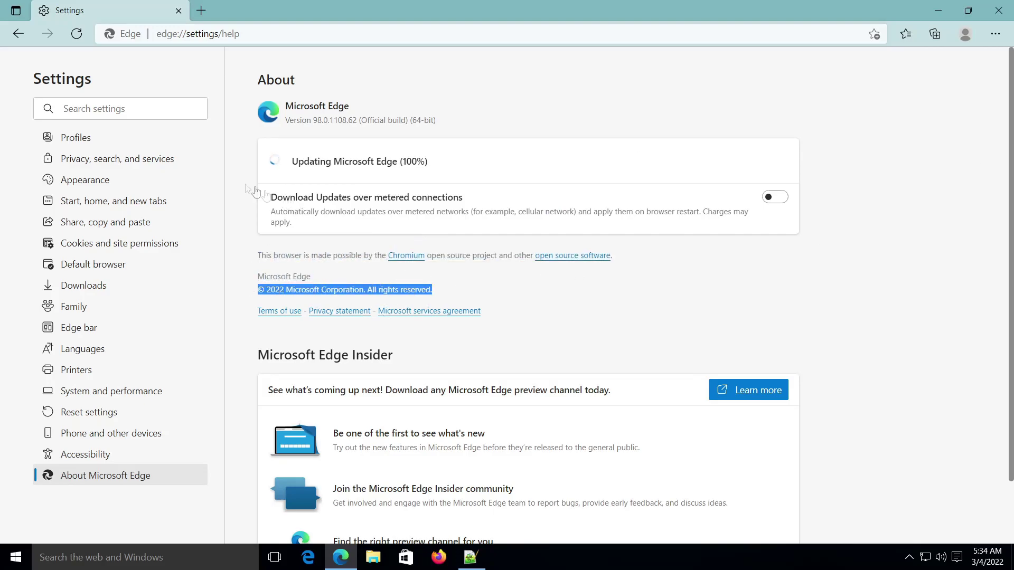
{"action": "left_click", "coordinate": [999, 10]}
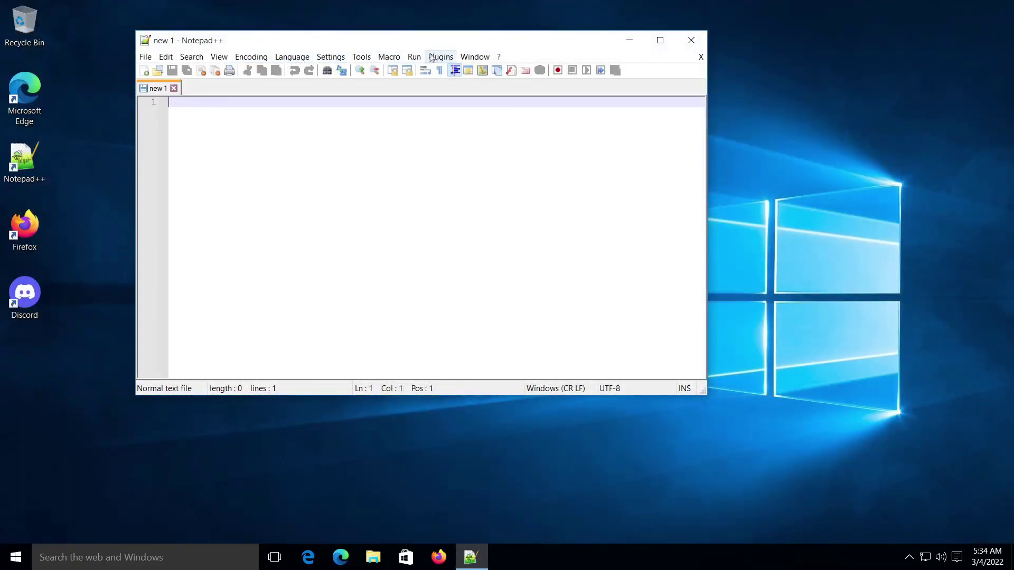
Close Notepad++ and open Firefox in a maximized window
{"action": "left_click", "coordinate": [553, 183]}
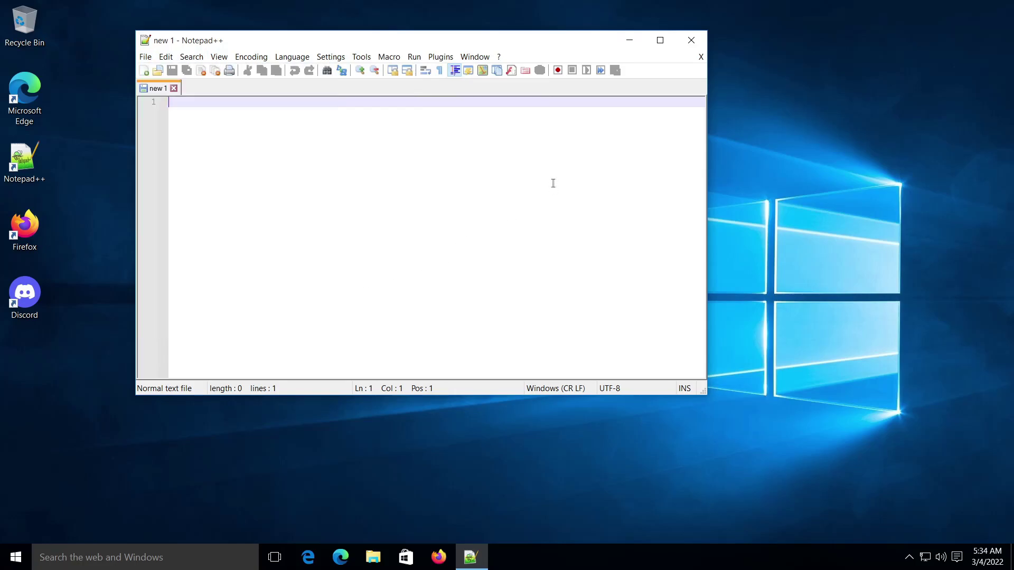
{"action": "left_click", "coordinate": [691, 40]}
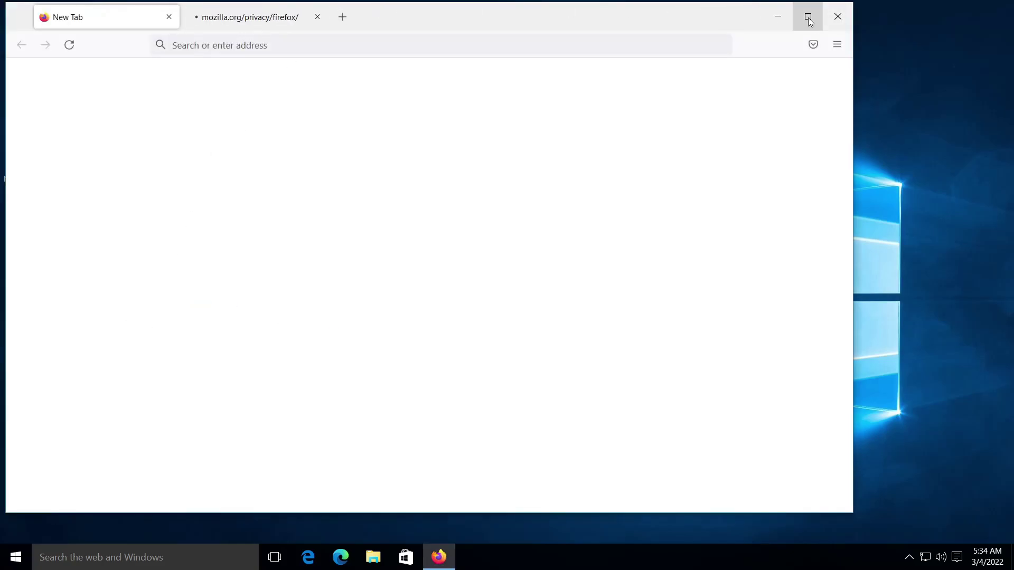
{"action": "left_click", "coordinate": [808, 17]}
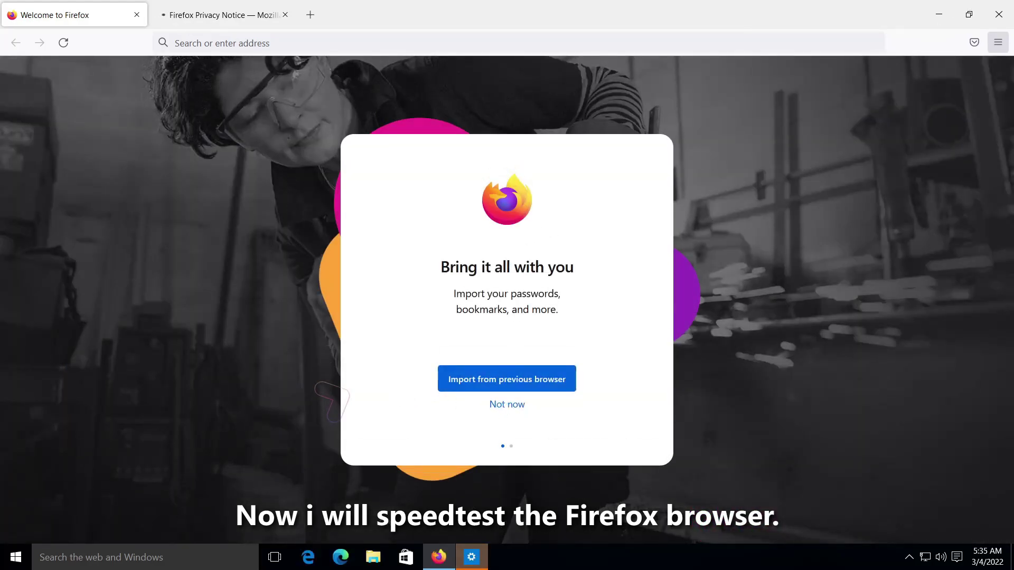
Set Firefox as the default web browser in the Default apps settings and close Settings
{"action": "right_click", "coordinate": [472, 557]}
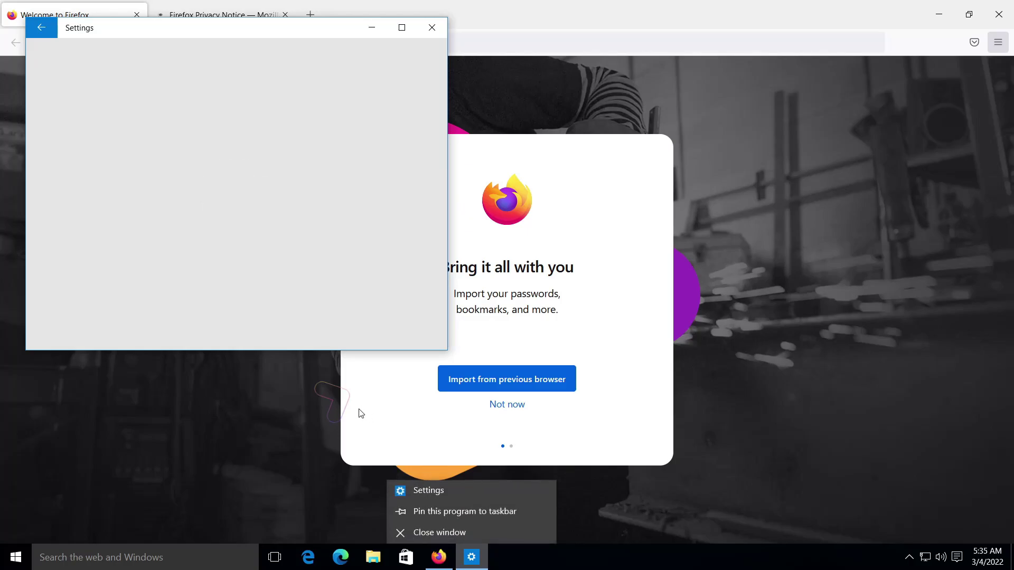
{"action": "left_click", "coordinate": [165, 298]}
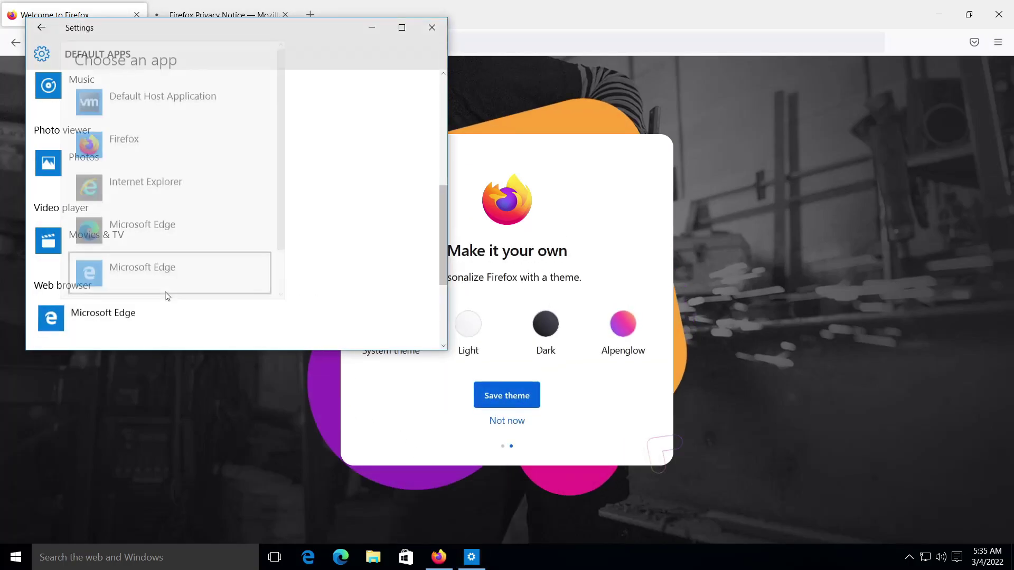
{"action": "left_click", "coordinate": [147, 141]}
{"action": "left_click", "coordinate": [432, 27]}
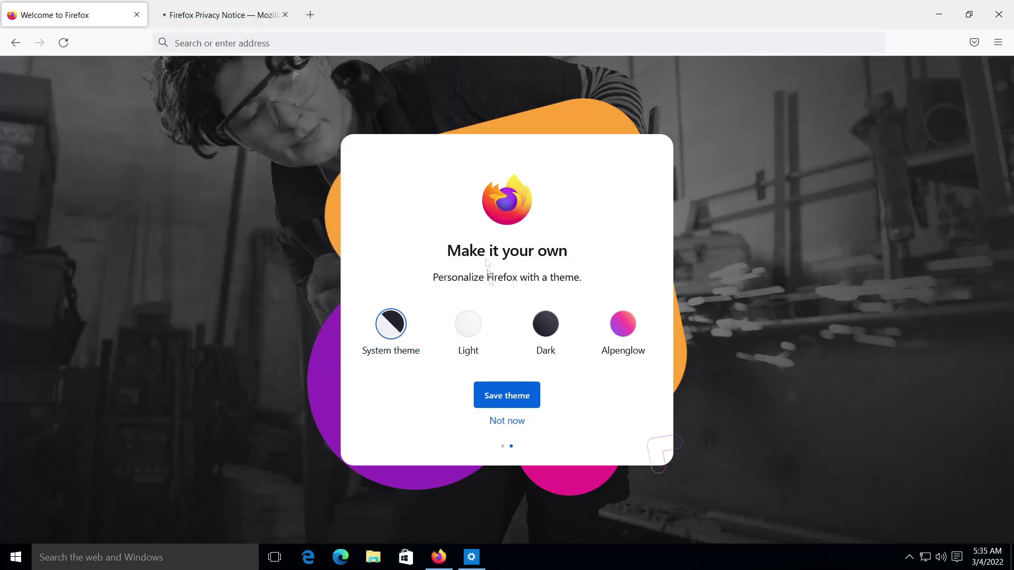
Try the Alpenglow theme in Firefox's welcome setup, skip saving a theme, and close the Firefox Privacy Notice tab
{"action": "left_click", "coordinate": [623, 323]}
{"action": "left_click", "coordinate": [507, 421]}
{"action": "left_click", "coordinate": [285, 15]}
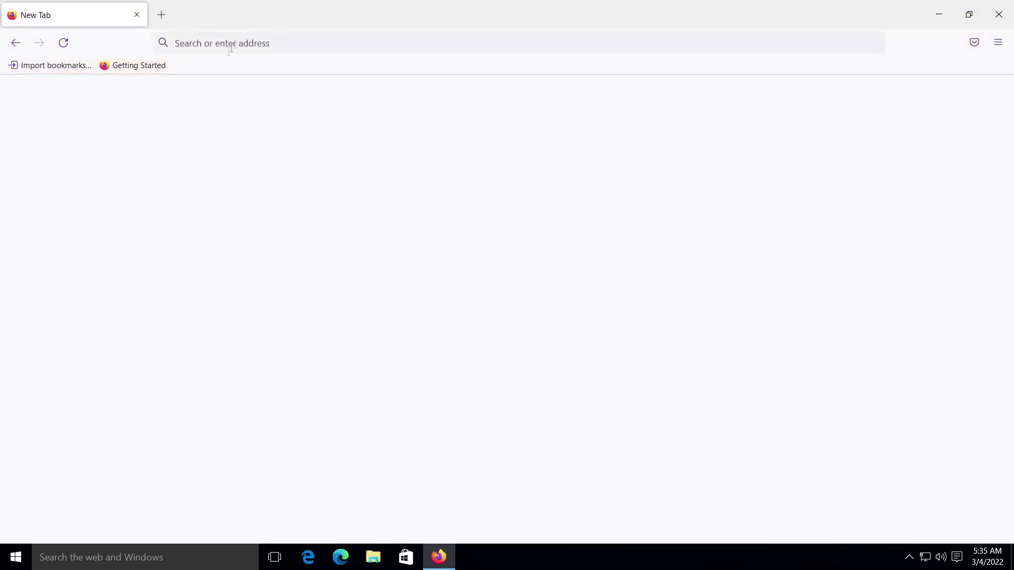
Run an internet speed test on fast.com in Firefox and close the browser
{"action": "left_click", "coordinate": [322, 41]}
{"action": "left_click", "coordinate": [132, 286]}
{"action": "left_click", "coordinate": [226, 37]}
{"action": "type", "text": "fast.com"}
{"action": "key", "text": "Return"}
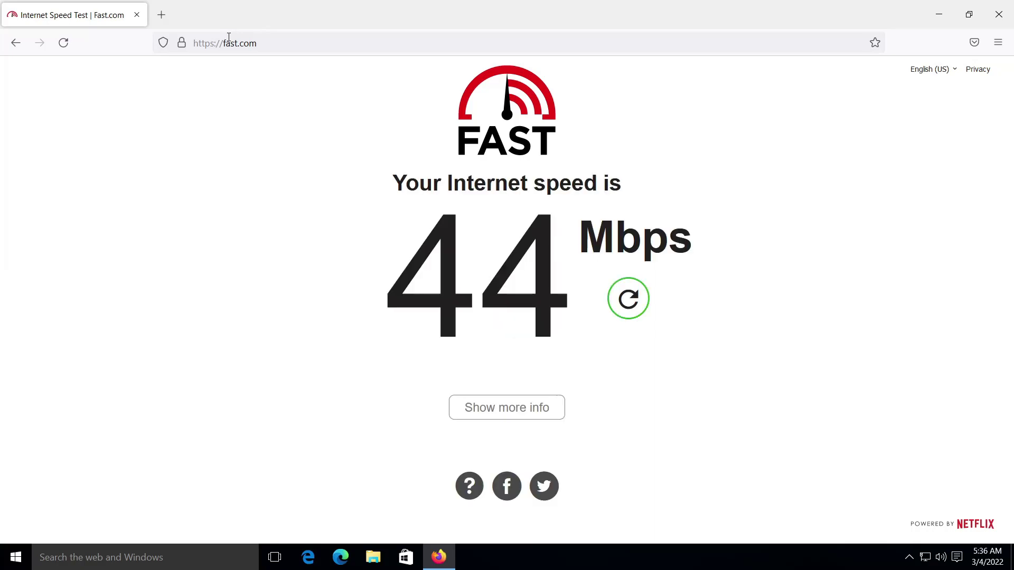
{"action": "left_click_drag", "start_coordinate": [570, 280], "coordinate": [370, 264]}
{"action": "left_click", "coordinate": [325, 238]}
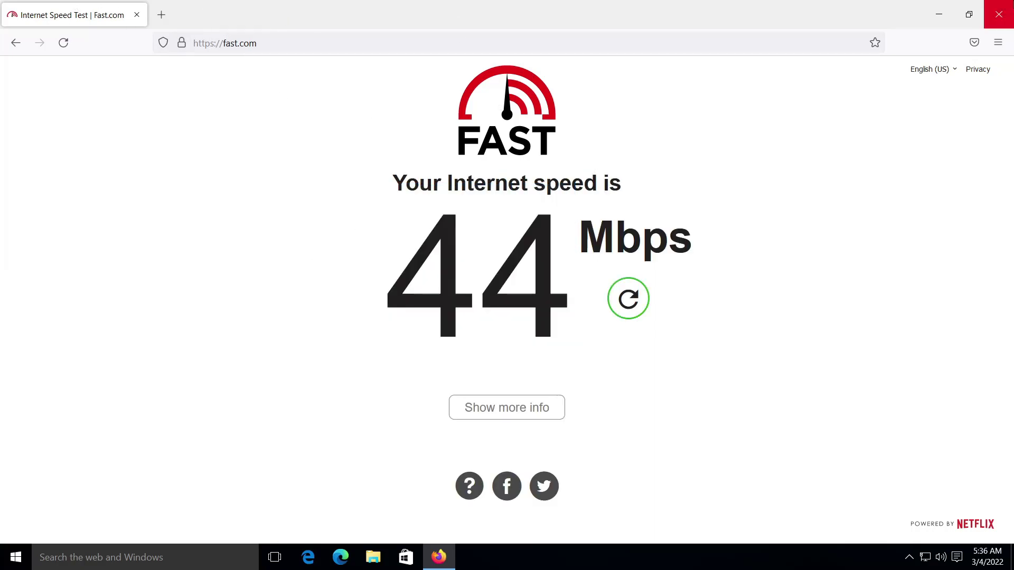
{"action": "left_click", "coordinate": [998, 43]}
{"action": "left_click", "coordinate": [998, 43]}
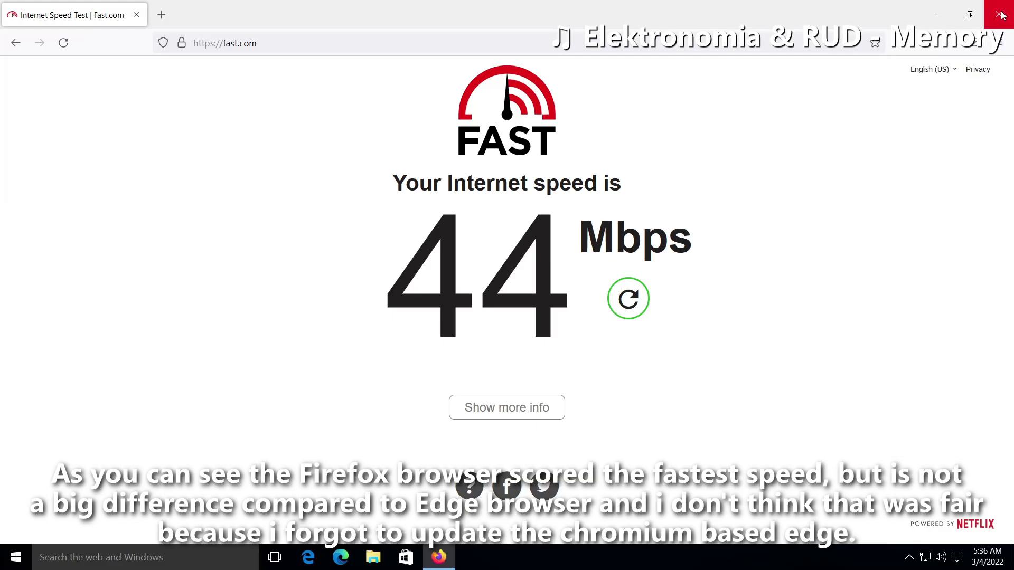
{"action": "left_click", "coordinate": [999, 14]}
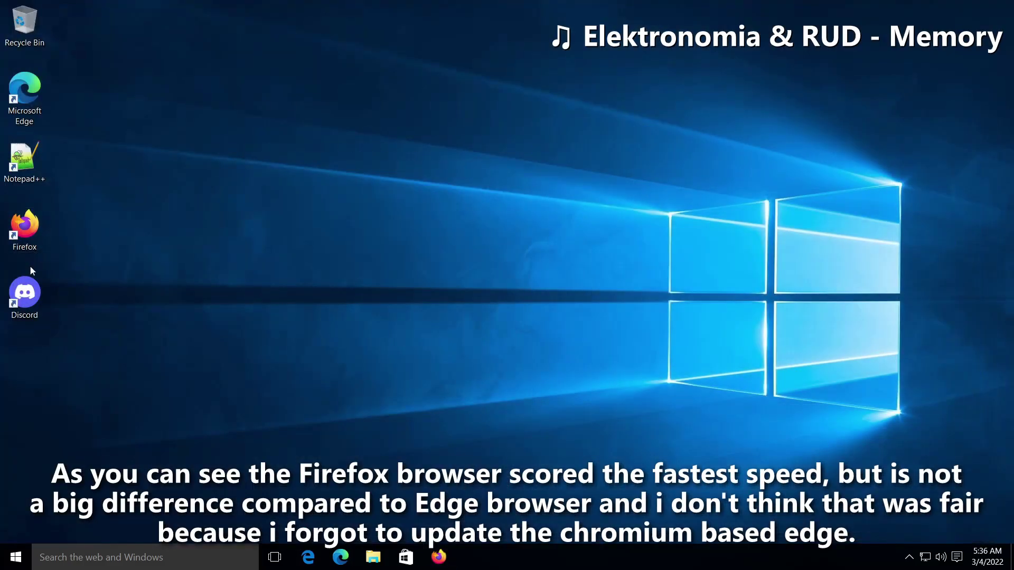
Search Windows for cmd and run Command Prompt as administrator, accepting the User Account Control request
{"action": "left_click", "coordinate": [11, 564]}
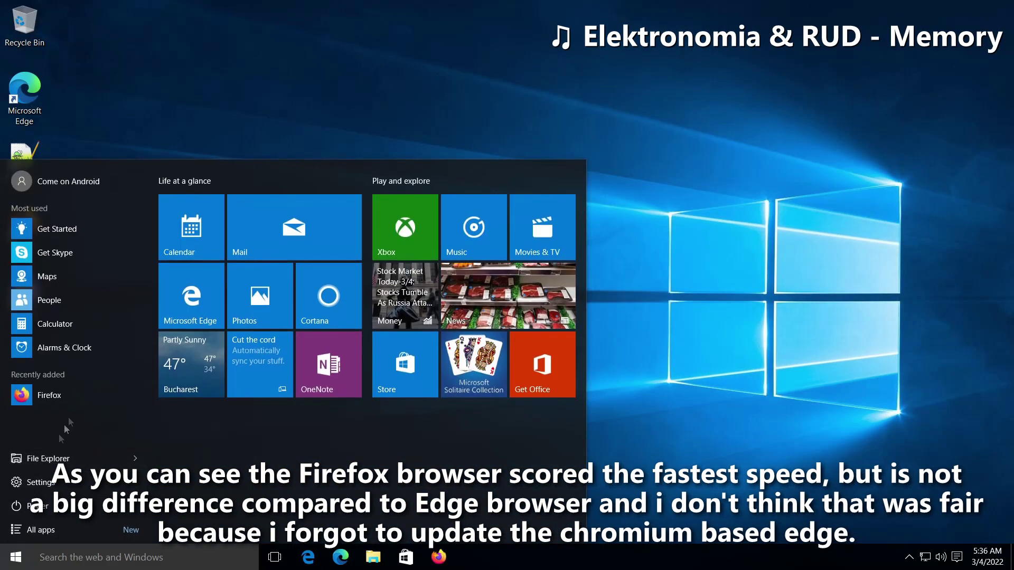
{"action": "left_click", "coordinate": [316, 307]}
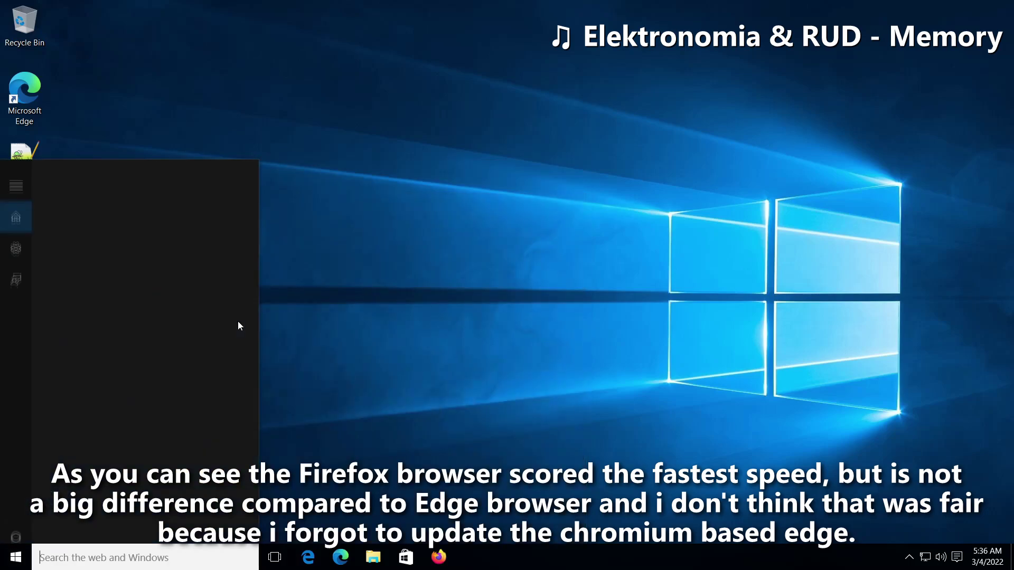
{"action": "type", "text": "cmd"}
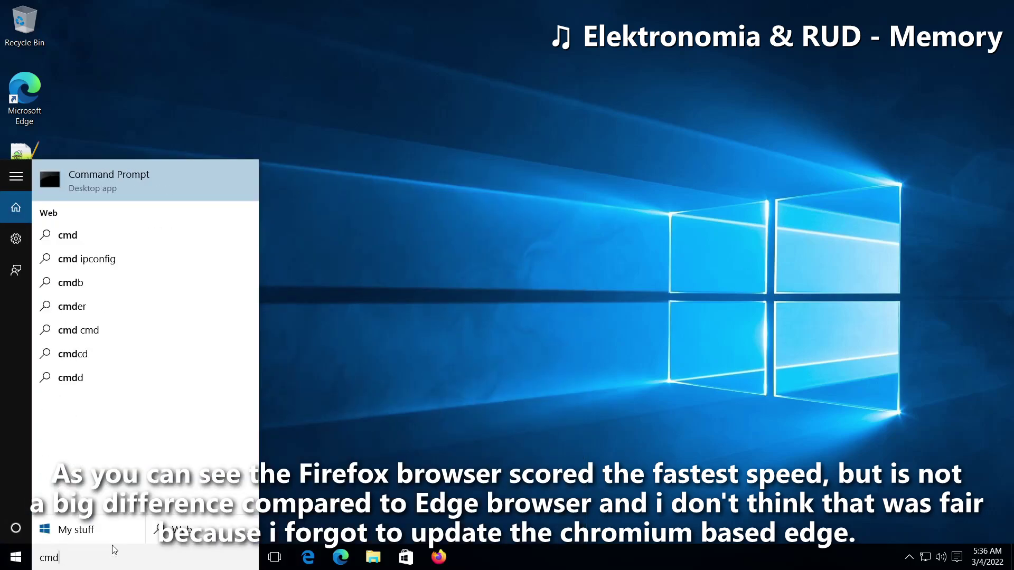
{"action": "right_click", "coordinate": [84, 178]}
{"action": "left_click", "coordinate": [125, 197]}
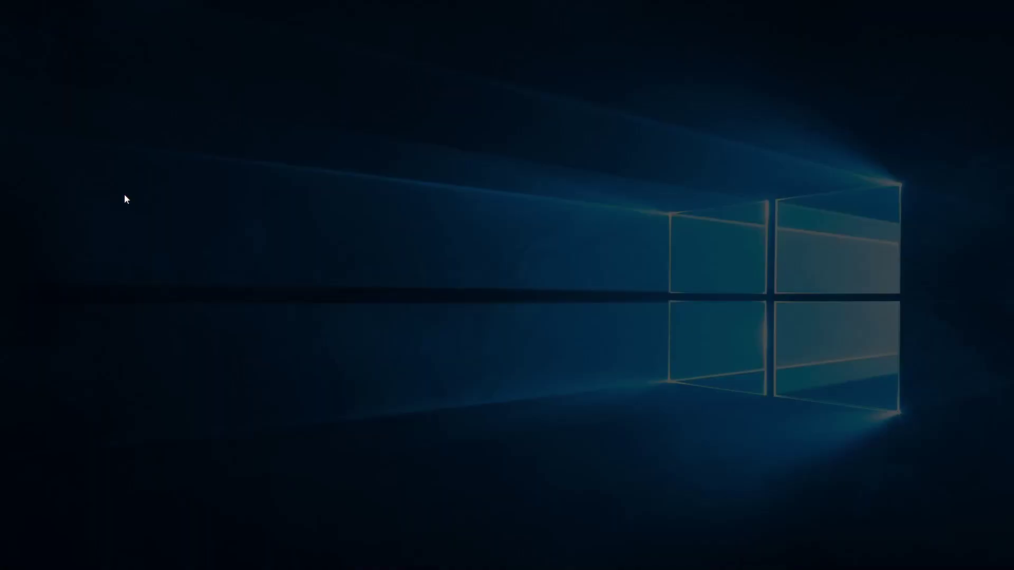
{"action": "left_click", "coordinate": [546, 302]}
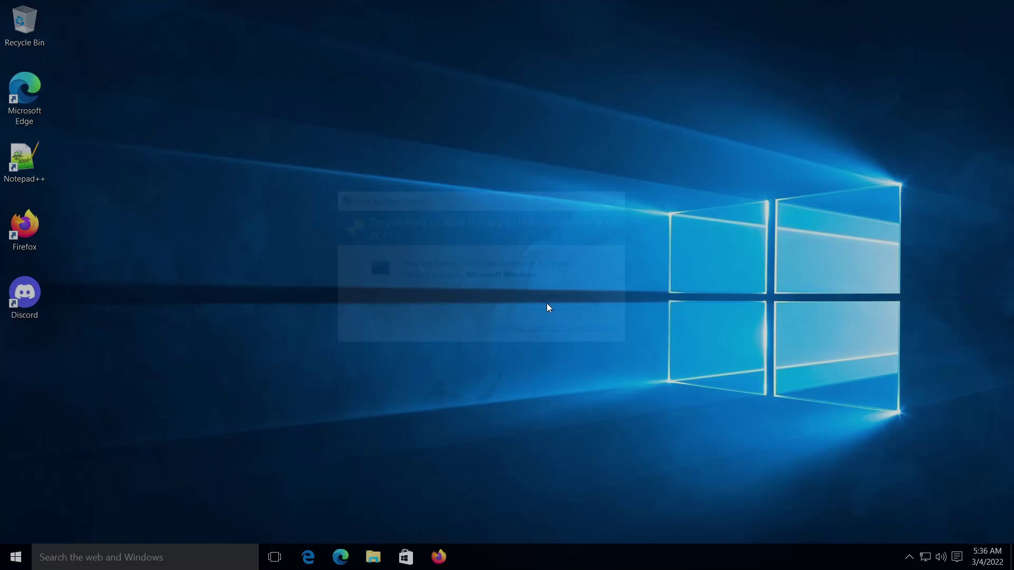
Change the Command Prompt text to green with the command "color a"
{"action": "type", "text": "col"}
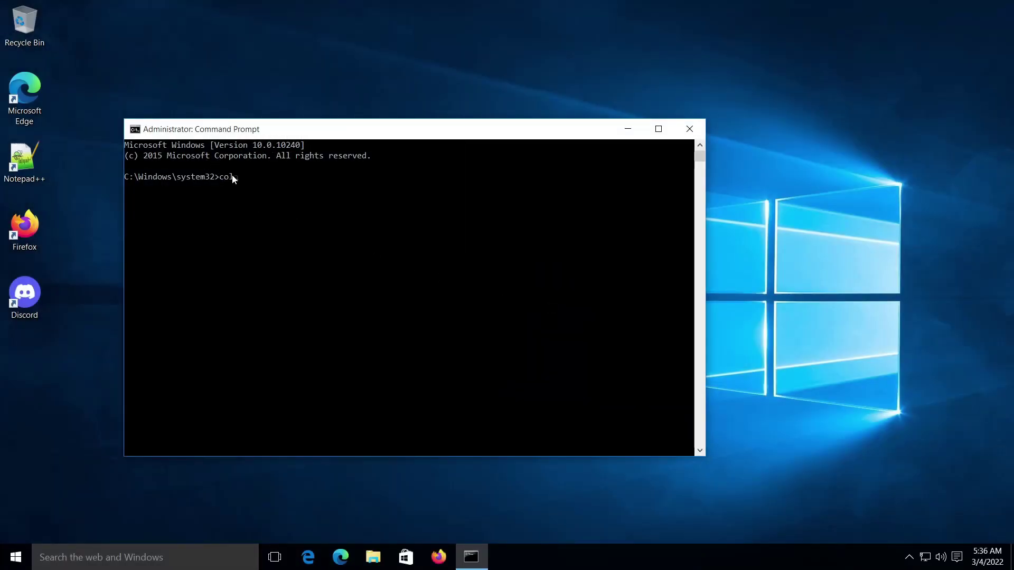
{"action": "type", "text": "or a"}
{"action": "key", "text": "Return"}
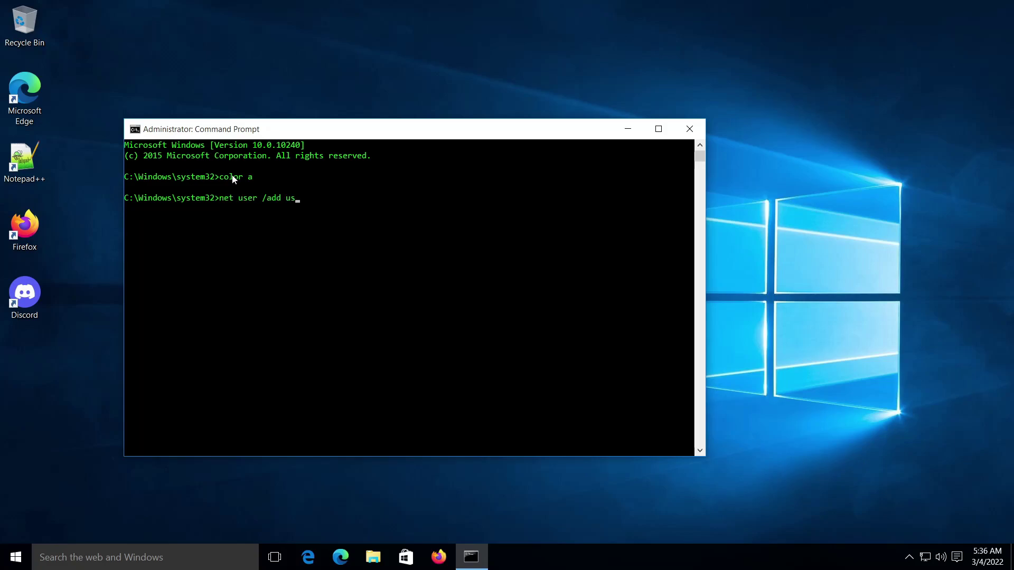
Add an account with "net user /add user", remove it with "net user /delete user", and close Command Prompt
{"action": "type", "text": "net use"}
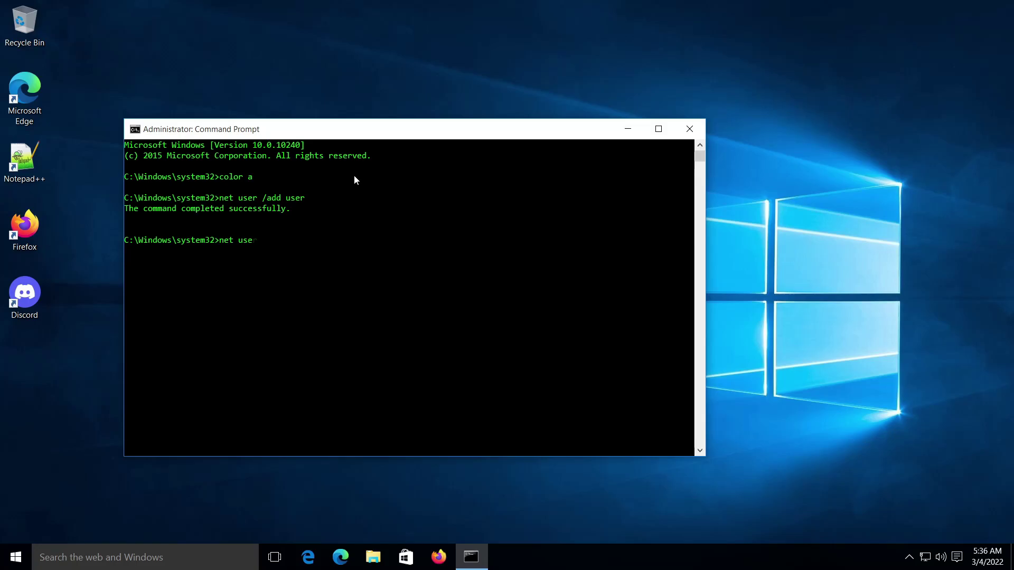
{"action": "type", "text": "r /delete user"}
{"action": "key", "text": "Return"}
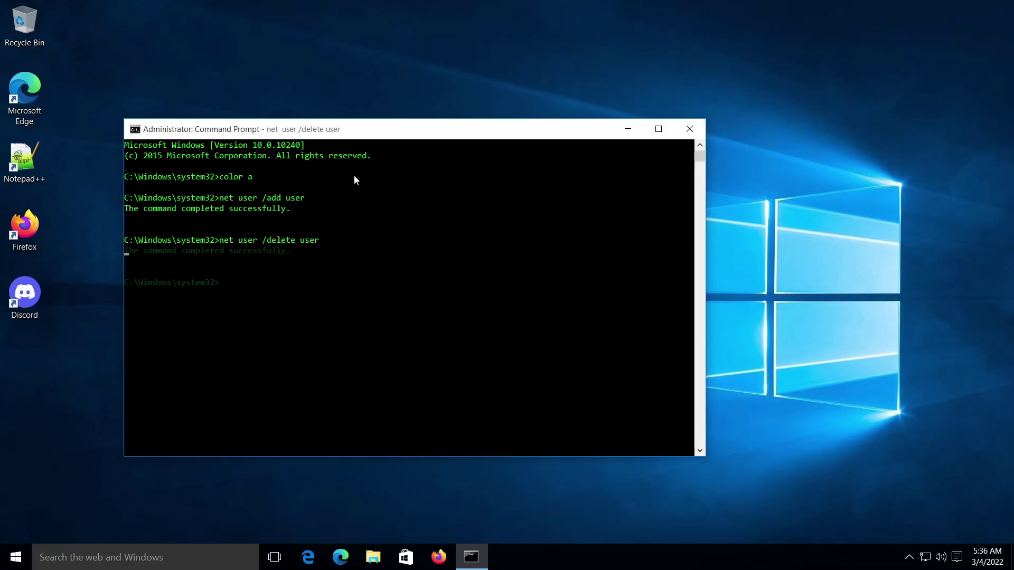
{"action": "left_click", "coordinate": [689, 129]}
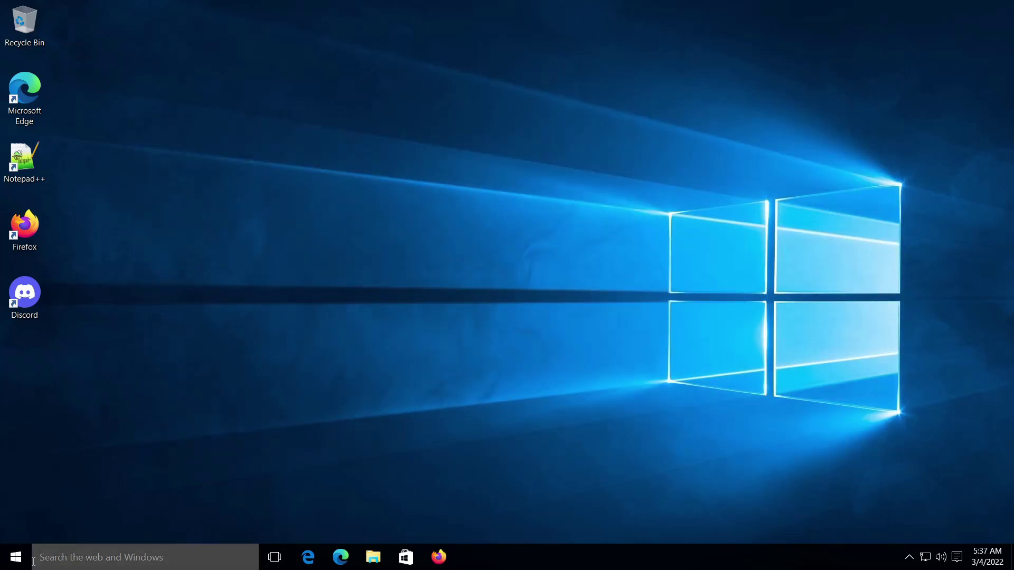
Search Windows for "windows" and open the Windows Update settings
{"action": "left_click", "coordinate": [142, 557]}
{"action": "type", "text": "windows"}
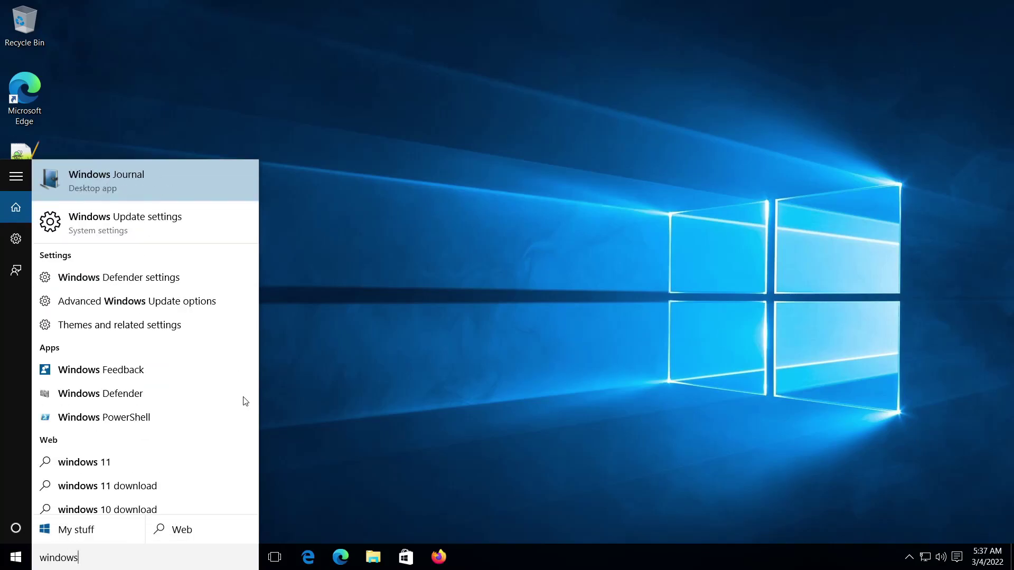
{"action": "key", "text": "Down"}
{"action": "key", "text": "Return"}
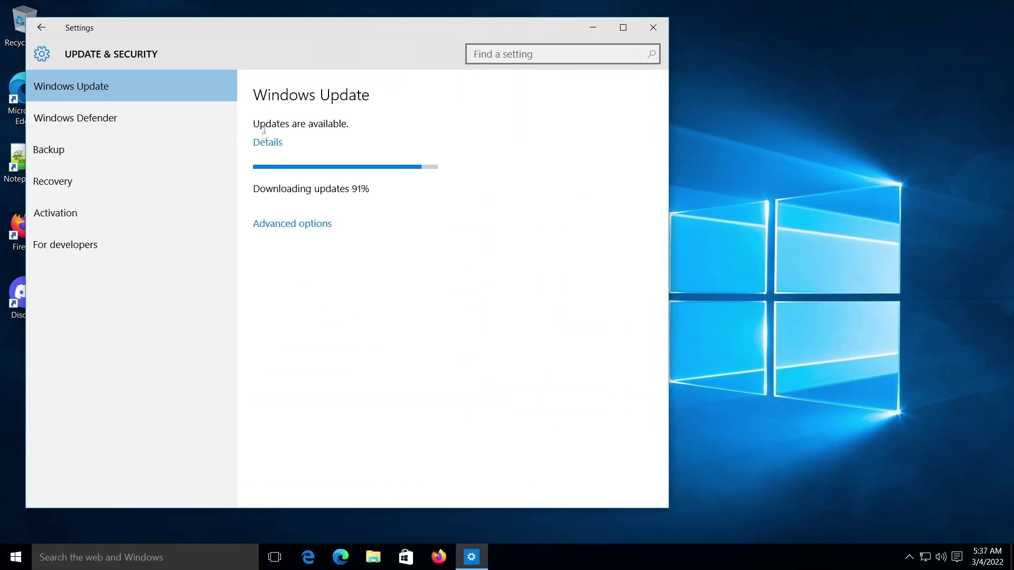
Open the details of the available Windows updates and examine the install and download status of each one
{"action": "left_click", "coordinate": [266, 142]}
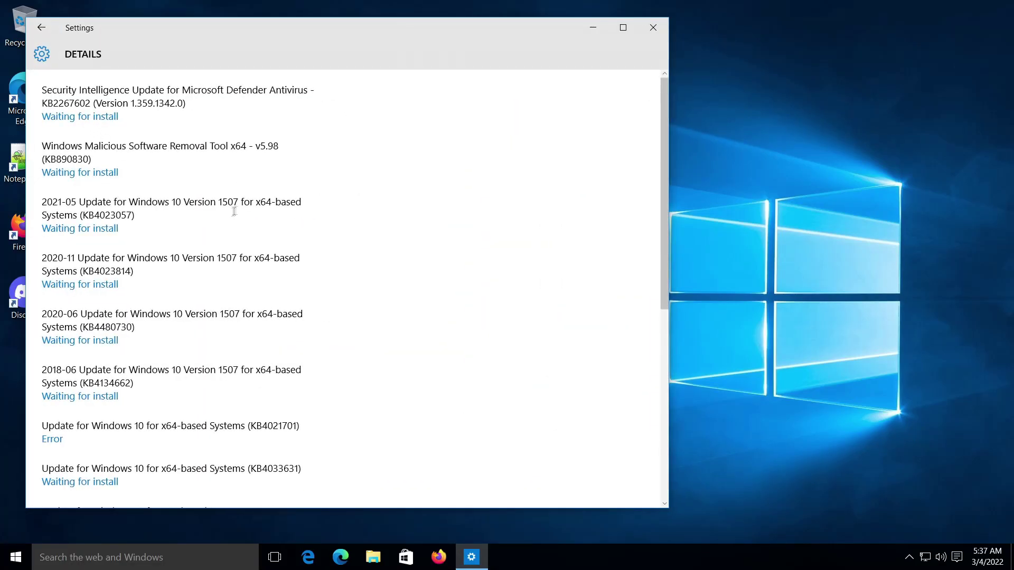
{"action": "scroll", "coordinate": [81, 295], "scroll_direction": "down", "scroll_amount": 6}
{"action": "scroll", "coordinate": [130, 224], "scroll_direction": "up", "scroll_amount": 5}
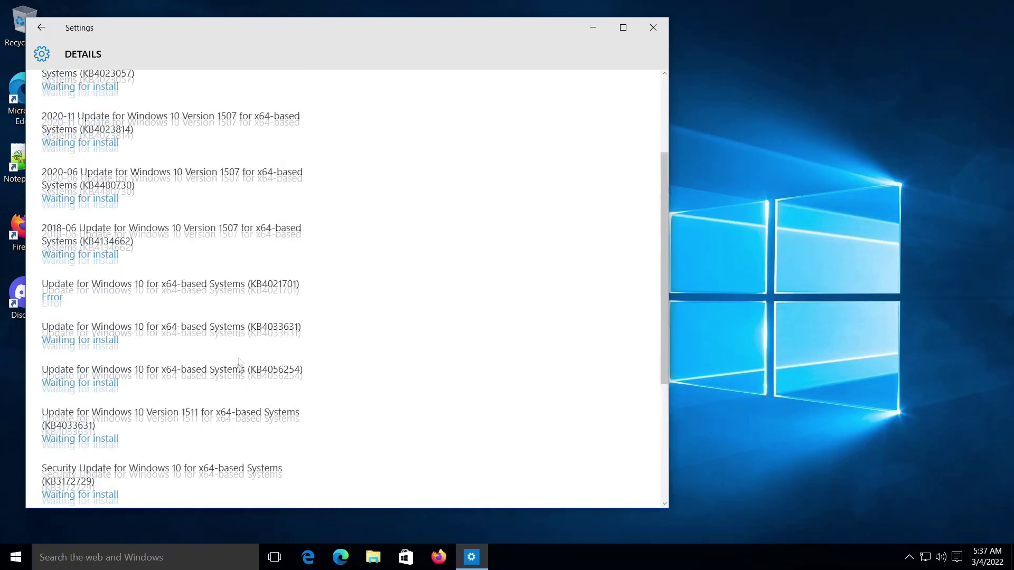
{"action": "scroll", "coordinate": [131, 224], "scroll_direction": "down", "scroll_amount": 8}
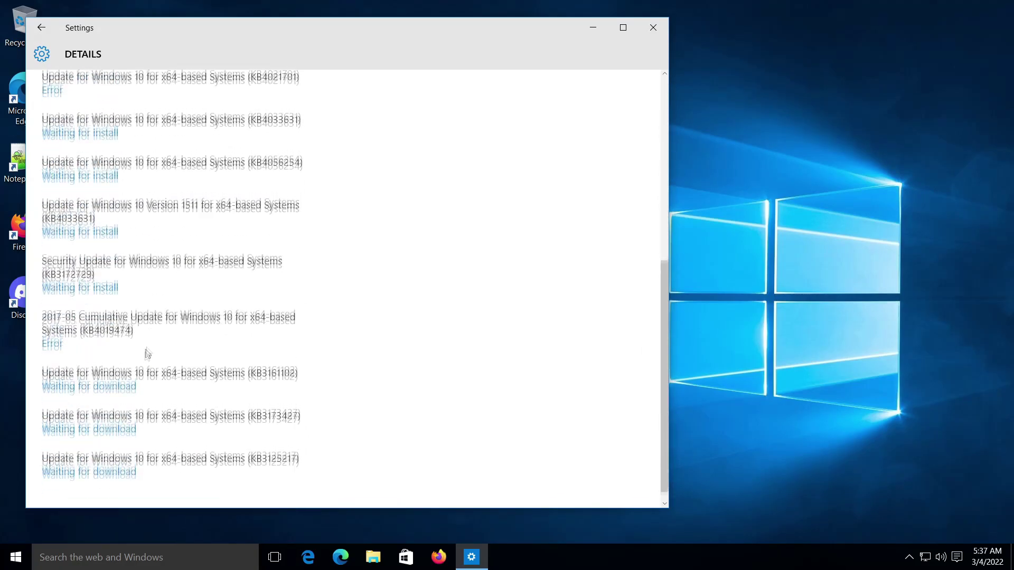
{"action": "left_click", "coordinate": [92, 276]}
{"action": "key", "text": "Escape"}
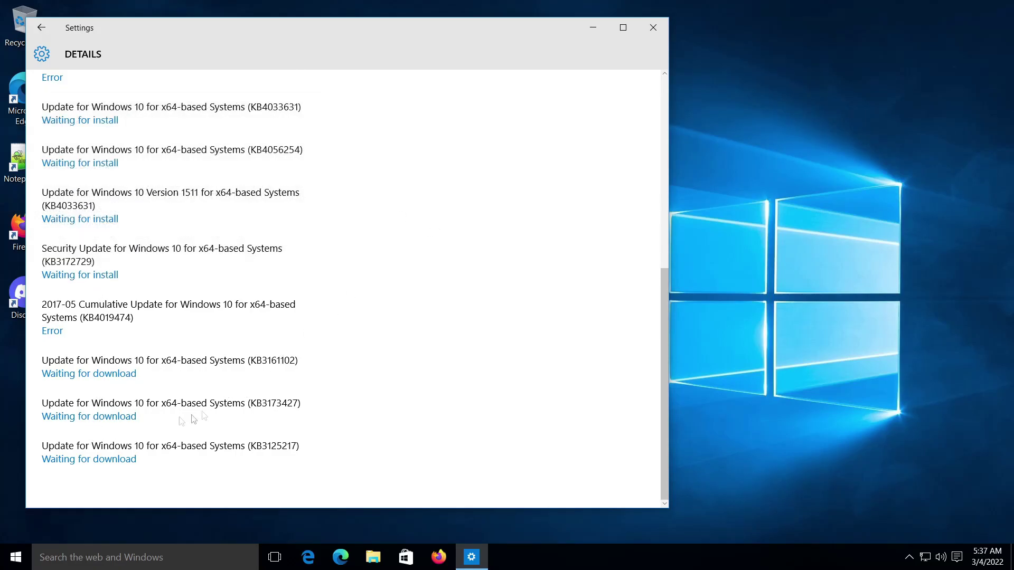
Read the descriptions of updates KB3125217 and KB4023057 in the update details
{"action": "left_click", "coordinate": [97, 461]}
{"action": "scroll", "coordinate": [100, 343], "scroll_direction": "up", "scroll_amount": 6}
{"action": "left_click", "coordinate": [101, 236]}
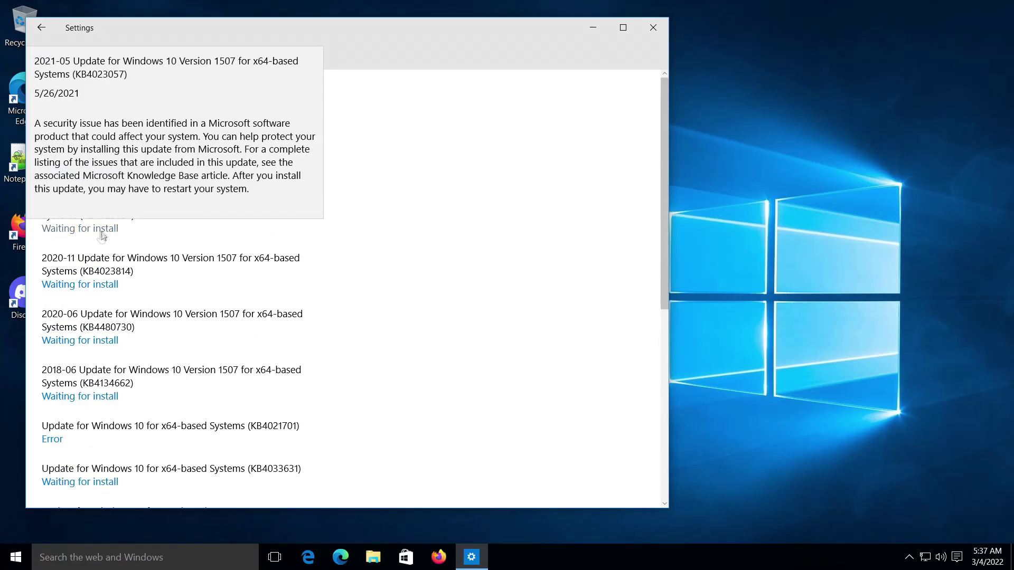
{"action": "left_click_drag", "start_coordinate": [131, 118], "coordinate": [95, 121]}
{"action": "left_click_drag", "start_coordinate": [281, 135], "coordinate": [110, 136]}
{"action": "left_click", "coordinate": [269, 171]}
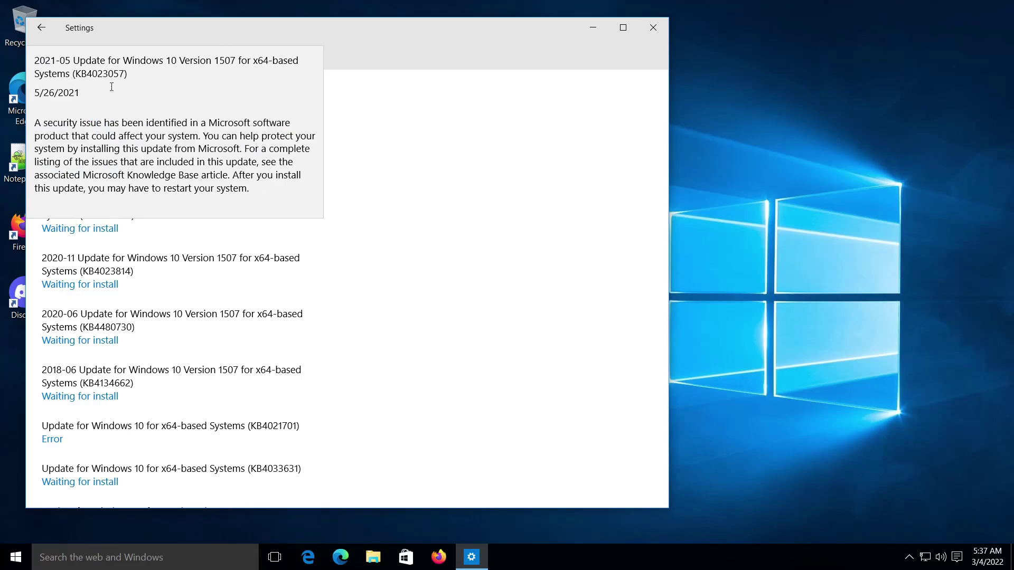
{"action": "key", "text": "Escape"}
Read the descriptions of the Defender Antivirus, Malicious Software Removal Tool and KB4023057 updates, and close Settings
{"action": "left_click", "coordinate": [111, 116]}
{"action": "left_click", "coordinate": [449, 158]}
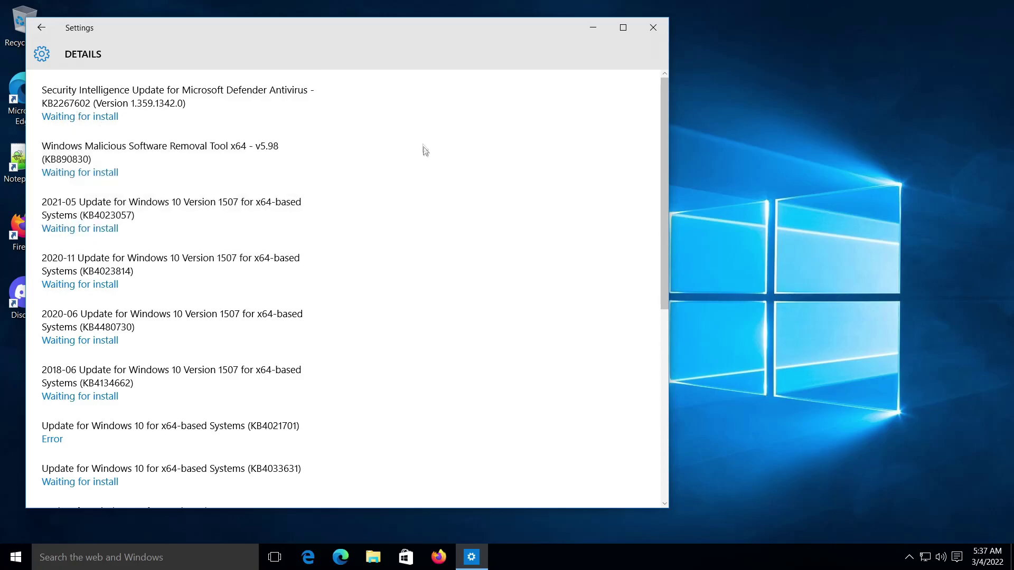
{"action": "left_click", "coordinate": [91, 119]}
{"action": "left_click", "coordinate": [493, 175]}
{"action": "left_click", "coordinate": [107, 175]}
{"action": "left_click", "coordinate": [512, 214]}
{"action": "left_click", "coordinate": [89, 228]}
{"action": "left_click", "coordinate": [444, 136]}
{"action": "left_click", "coordinate": [653, 27]}
{"action": "left_click", "coordinate": [16, 557]}
{"action": "left_click", "coordinate": [45, 530]}
{"action": "scroll", "coordinate": [43, 387], "scroll_direction": "down", "scroll_amount": 10}
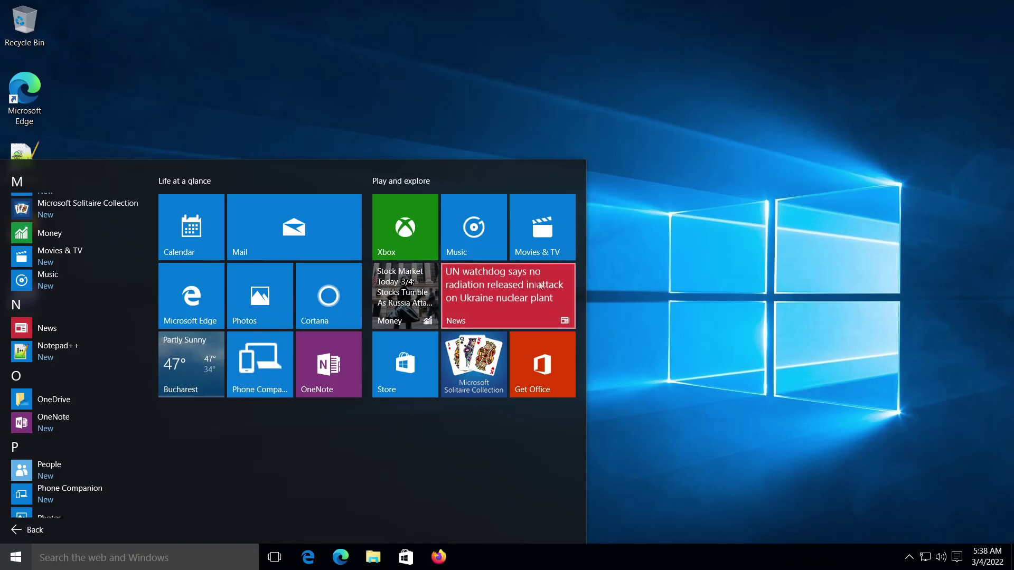
{"action": "left_click", "coordinate": [273, 378]}
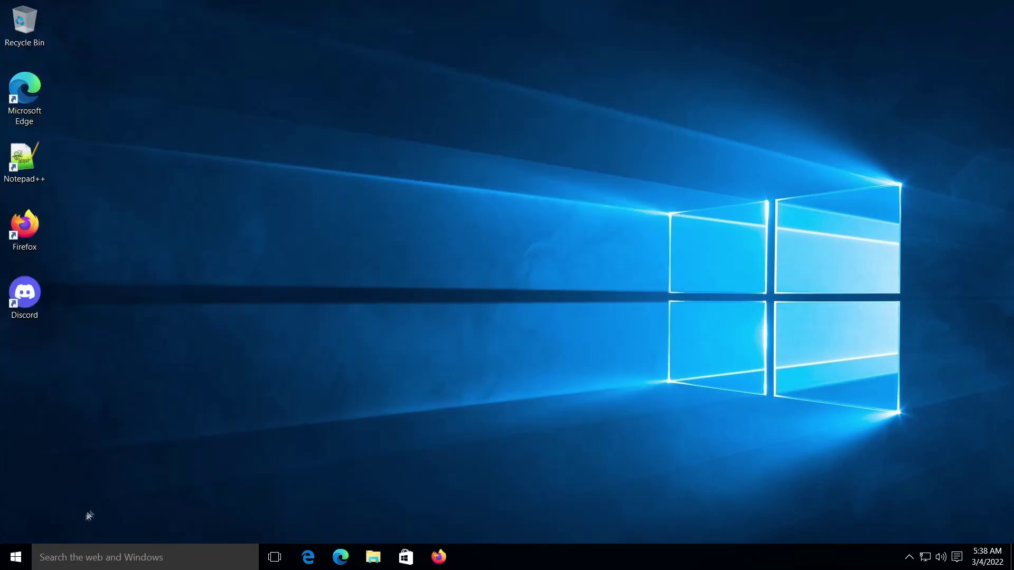
Open the Privacy category in the Windows settings, view its options, and close Settings
{"action": "left_click", "coordinate": [16, 567]}
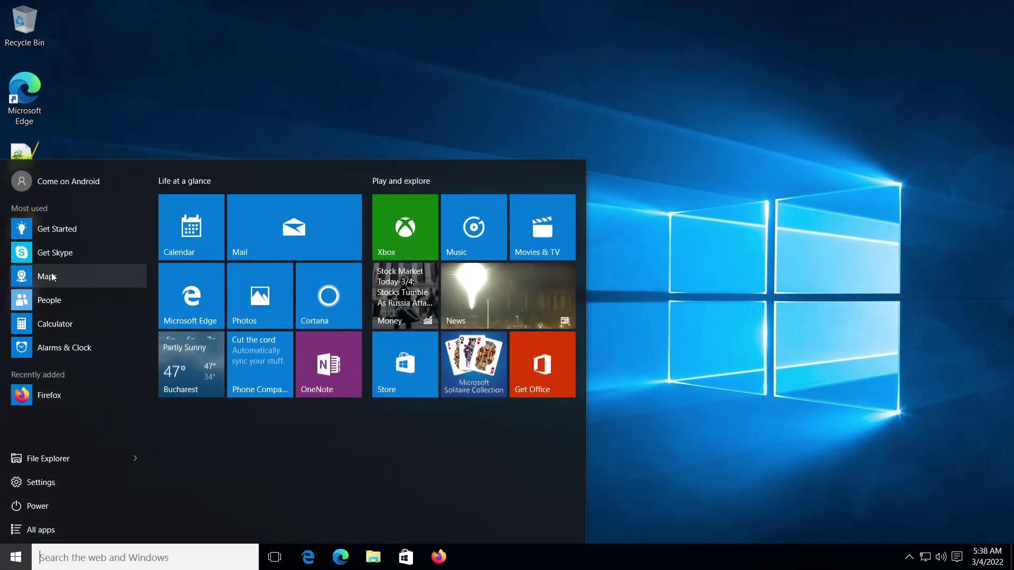
{"action": "right_click", "coordinate": [52, 277]}
{"action": "left_click", "coordinate": [43, 483]}
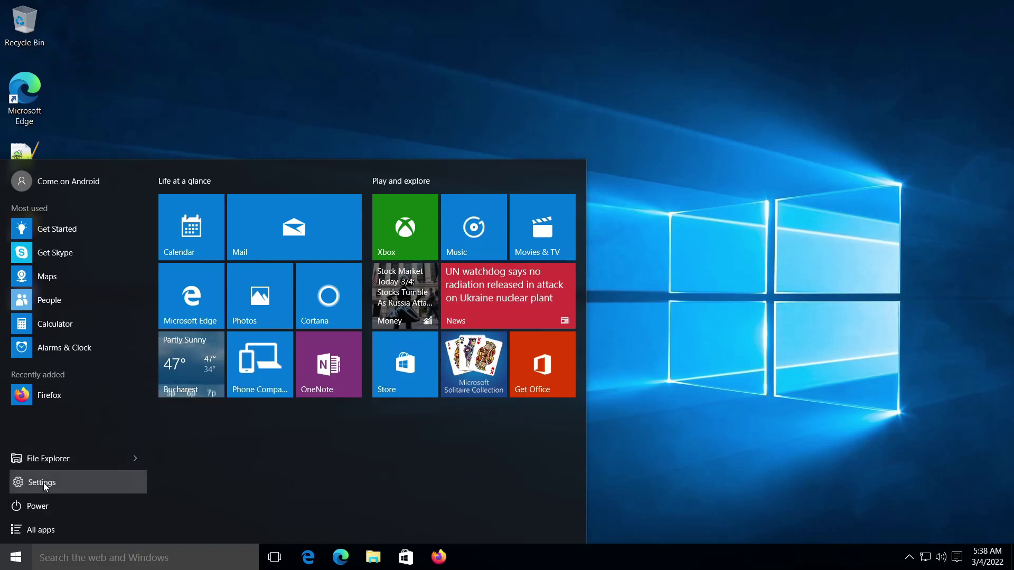
{"action": "left_click", "coordinate": [43, 482]}
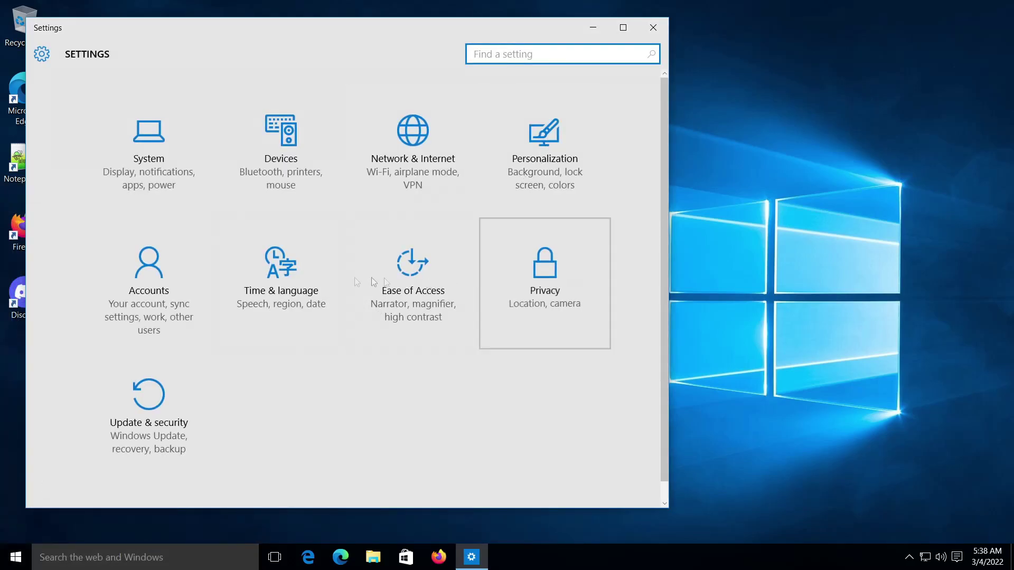
{"action": "left_click", "coordinate": [544, 280]}
{"action": "left_click", "coordinate": [180, 119]}
{"action": "left_click", "coordinate": [223, 146]}
{"action": "left_click", "coordinate": [653, 28]}
{"action": "left_click", "coordinate": [654, 27]}
Open the Maps app and move the map from South America to a close view of Ukraine
{"action": "left_click", "coordinate": [16, 558]}
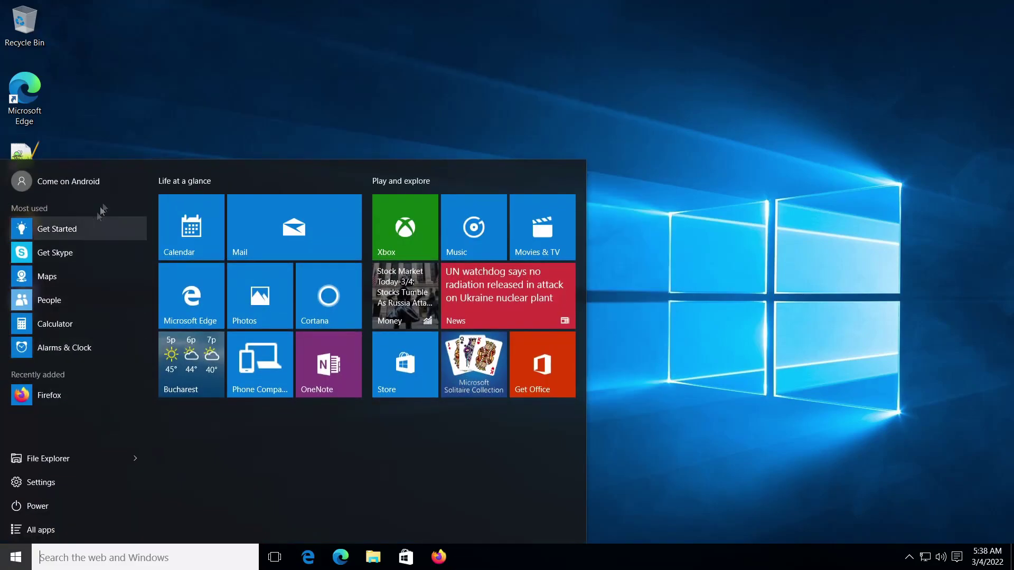
{"action": "left_click", "coordinate": [277, 241]}
{"action": "key", "text": "super"}
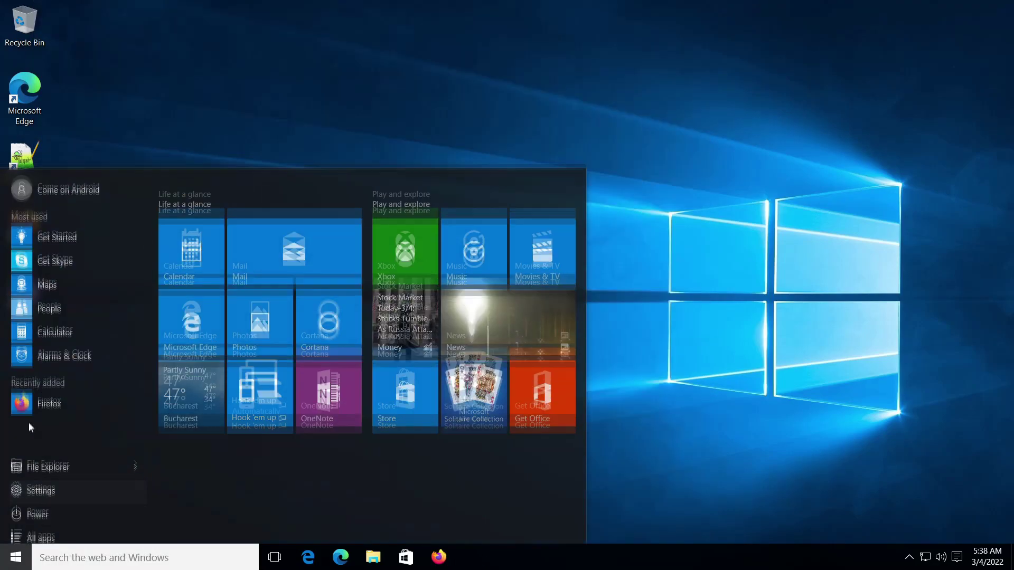
{"action": "left_click", "coordinate": [68, 275]}
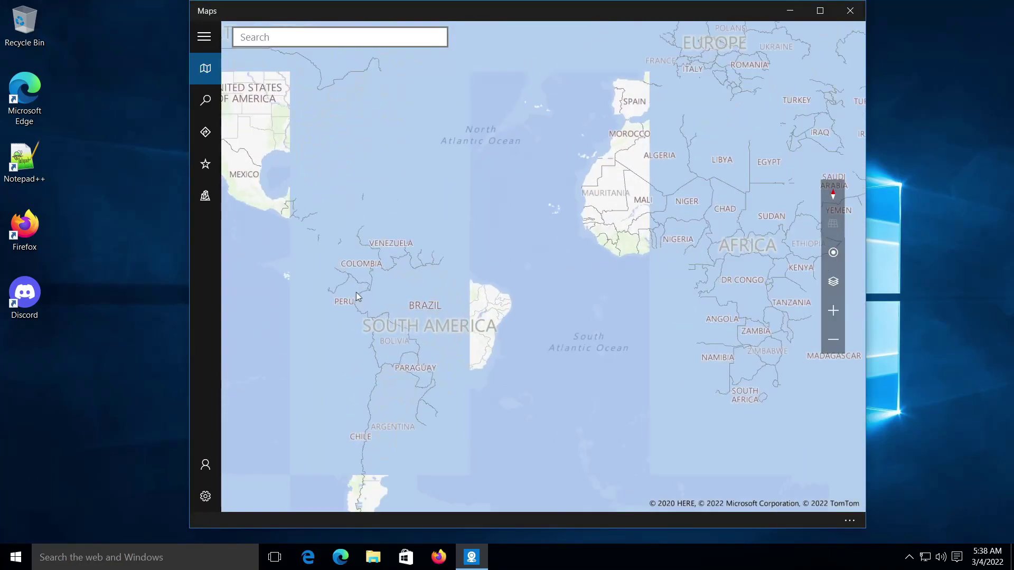
{"action": "scroll", "coordinate": [471, 334], "scroll_direction": "up", "scroll_amount": 2}
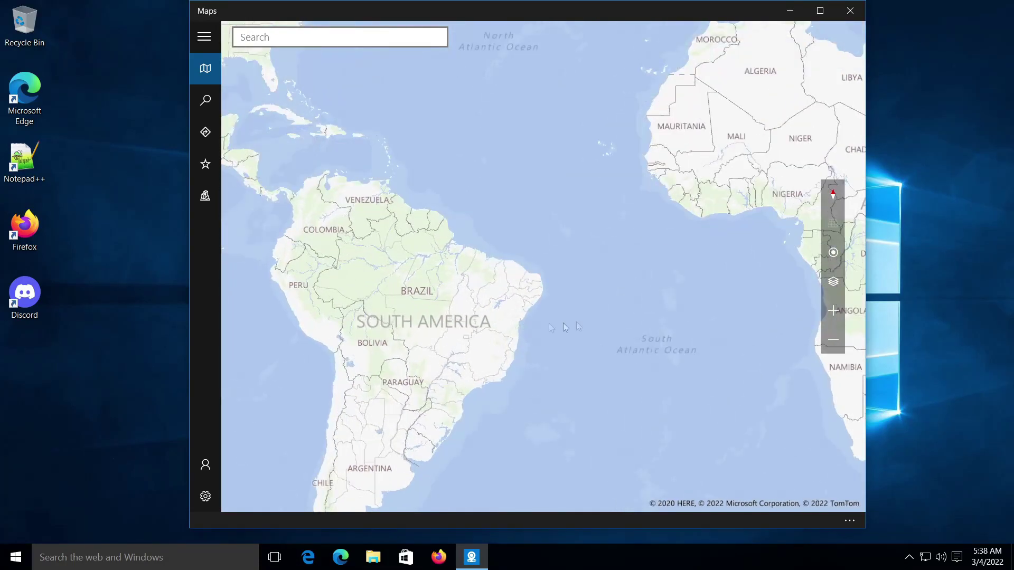
{"action": "left_click_drag", "start_coordinate": [472, 334], "coordinate": [333, 413]}
{"action": "left_click_drag", "start_coordinate": [444, 53], "coordinate": [581, 475]}
{"action": "scroll", "coordinate": [529, 241], "scroll_direction": "up", "scroll_amount": 3}
{"action": "scroll", "coordinate": [530, 241], "scroll_direction": "up", "scroll_amount": 2}
{"action": "scroll", "coordinate": [658, 294], "scroll_direction": "up", "scroll_amount": 2}
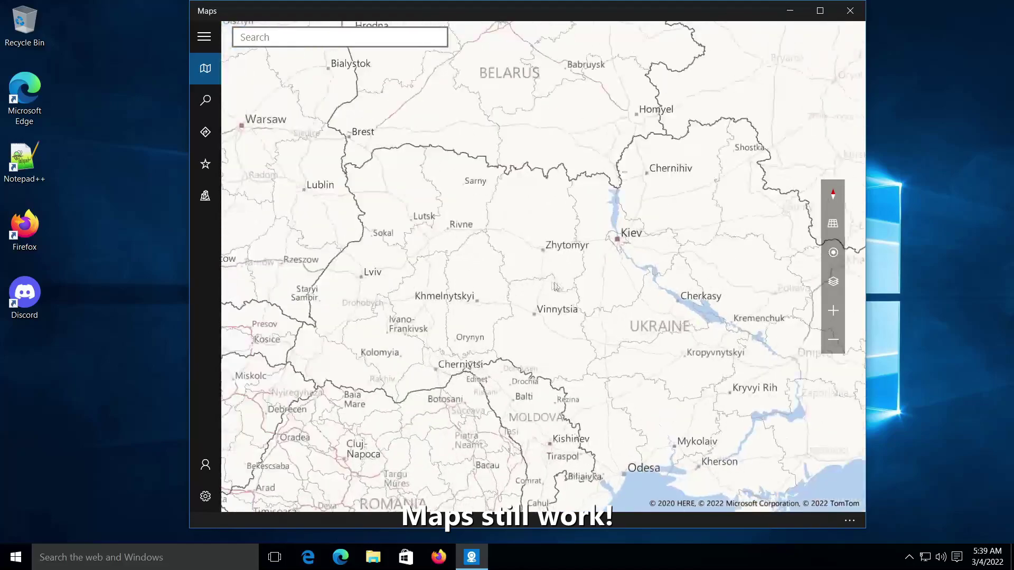
Examine the map of Ukraine and its neighbouring countries, going down to street level in Kiev
{"action": "scroll", "coordinate": [528, 285], "scroll_direction": "down", "scroll_amount": 3}
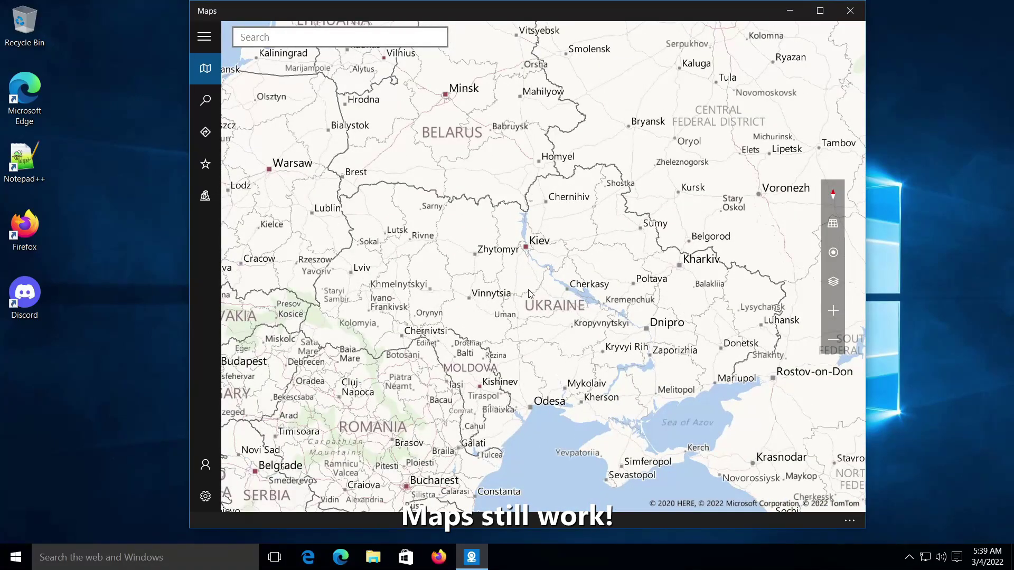
{"action": "left_click_drag", "start_coordinate": [534, 307], "coordinate": [540, 275]}
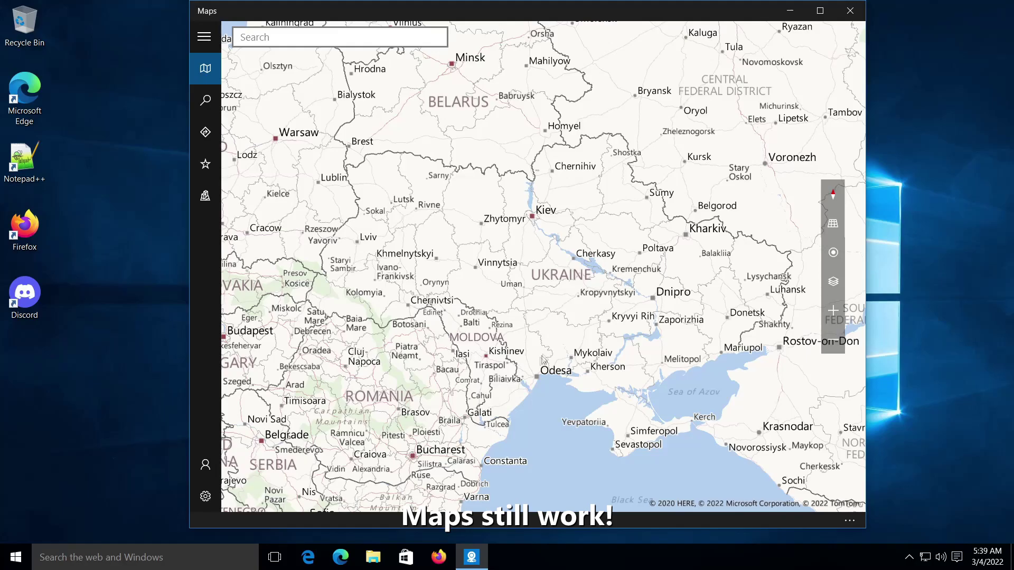
{"action": "scroll", "coordinate": [531, 388], "scroll_direction": "down", "scroll_amount": 1}
{"action": "scroll", "coordinate": [529, 378], "scroll_direction": "up", "scroll_amount": 1}
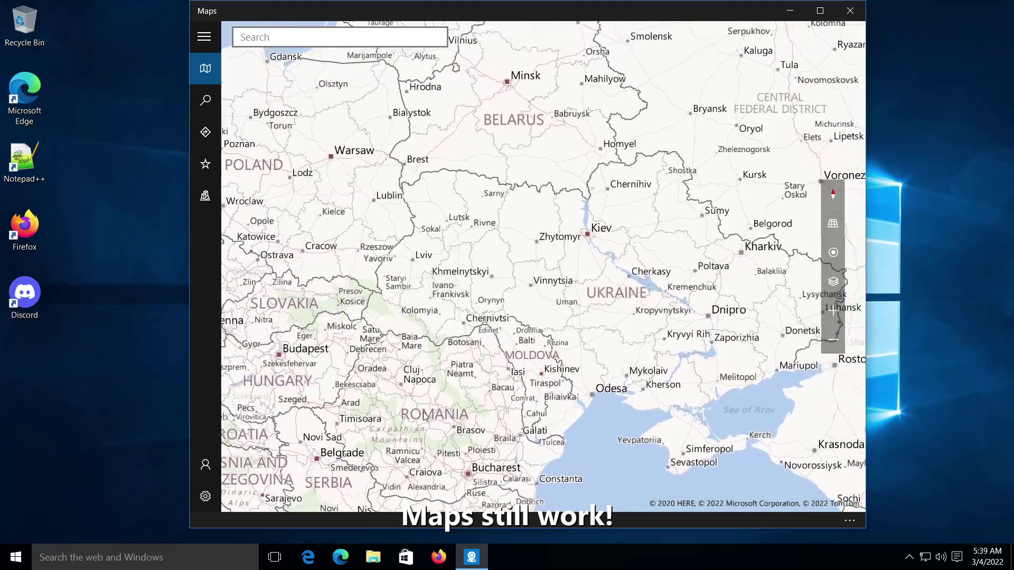
{"action": "scroll", "coordinate": [553, 292], "scroll_direction": "up", "scroll_amount": 3}
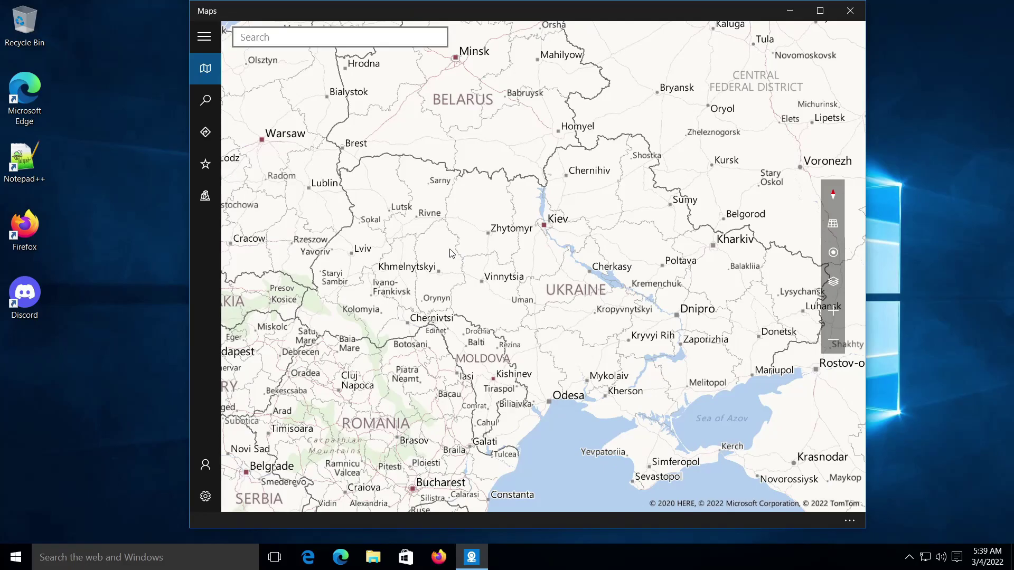
{"action": "scroll", "coordinate": [552, 292], "scroll_direction": "up", "scroll_amount": 3}
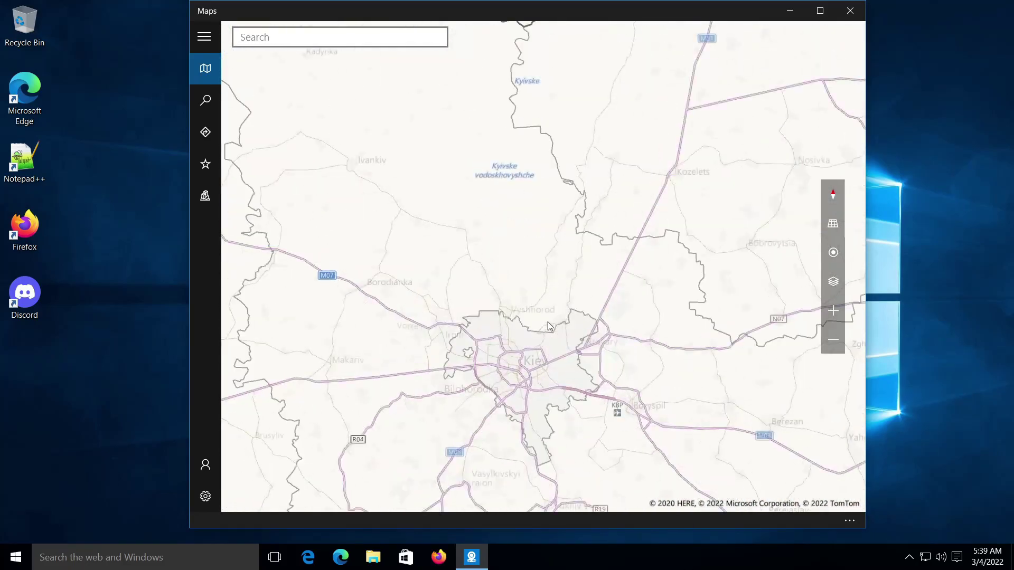
{"action": "scroll", "coordinate": [538, 322], "scroll_direction": "up", "scroll_amount": 2}
{"action": "scroll", "coordinate": [541, 300], "scroll_direction": "up", "scroll_amount": 4}
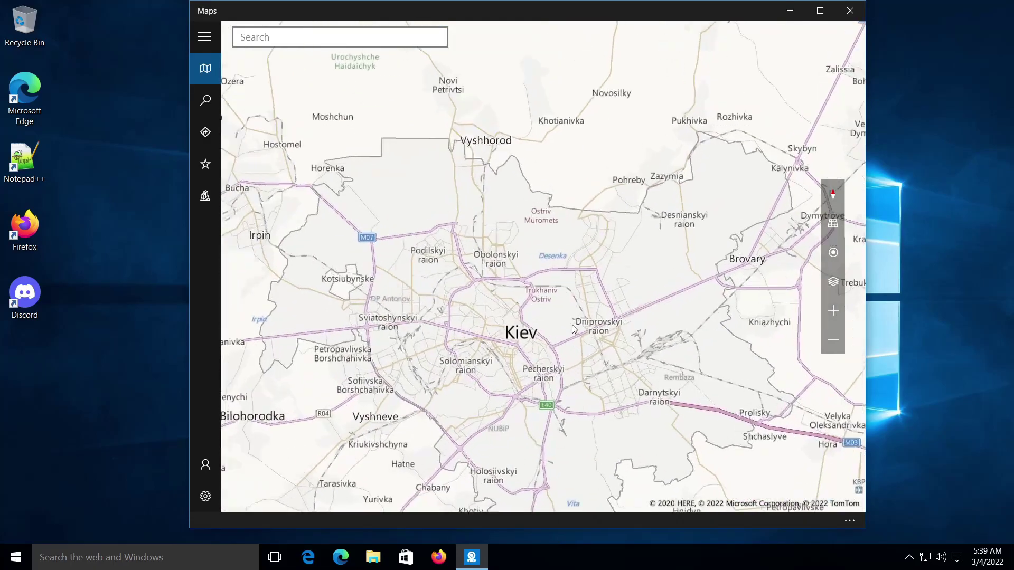
{"action": "scroll", "coordinate": [554, 262], "scroll_direction": "up", "scroll_amount": 1}
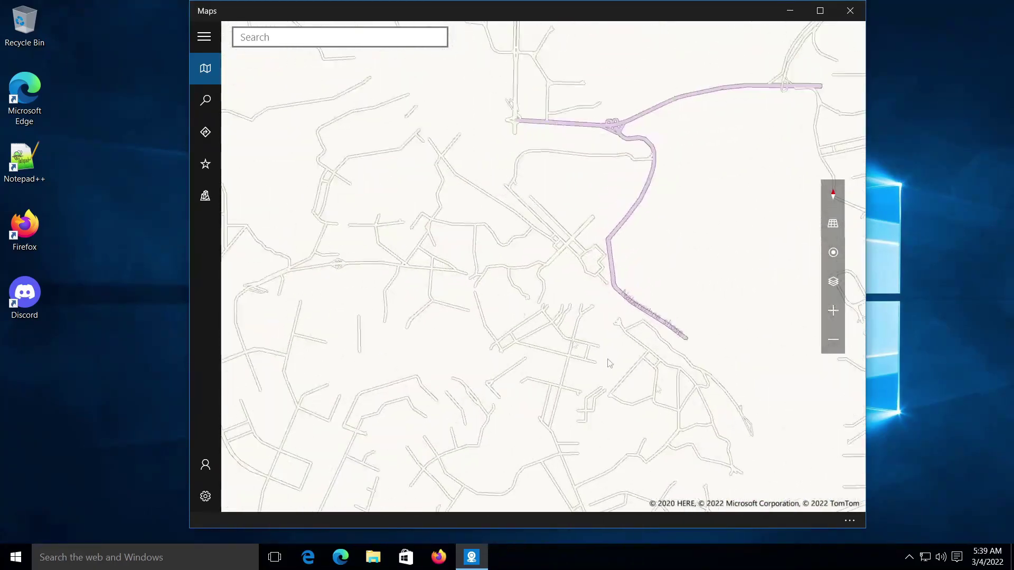
{"action": "left_click", "coordinate": [847, 520]}
{"action": "left_click", "coordinate": [845, 517]}
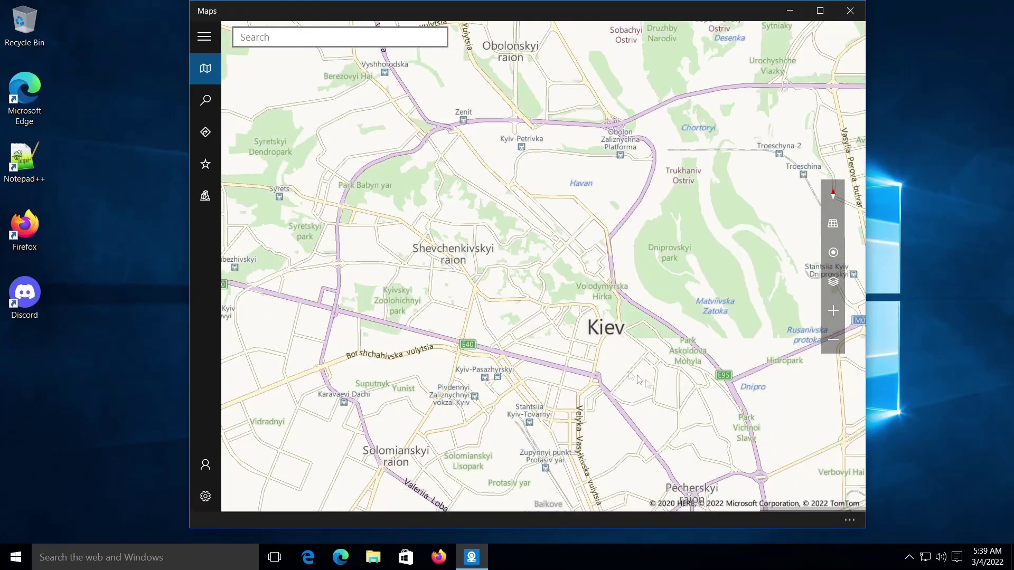
{"action": "scroll", "coordinate": [606, 326], "scroll_direction": "up", "scroll_amount": 2}
{"action": "left_click_drag", "start_coordinate": [642, 320], "coordinate": [589, 277]}
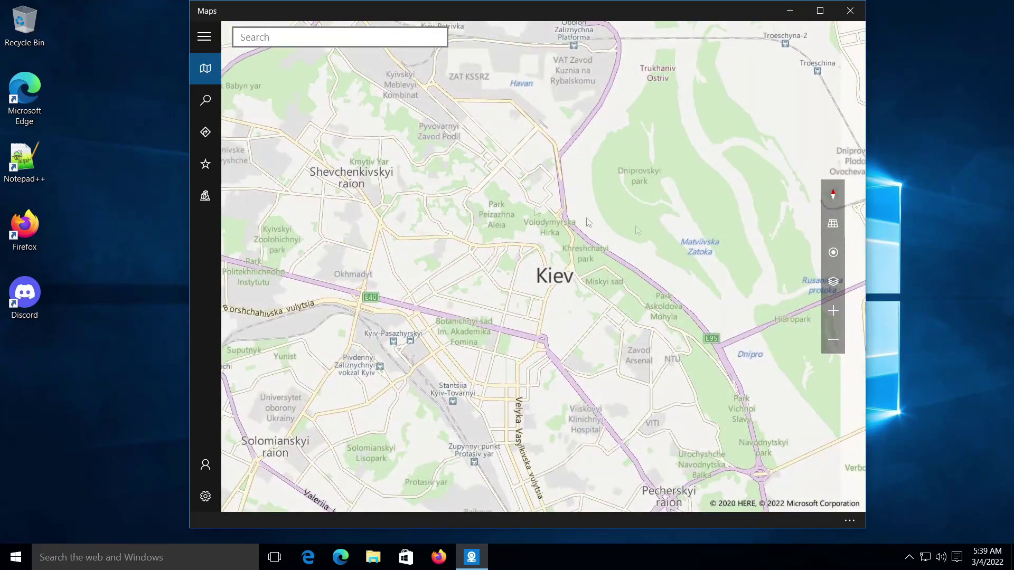
Search the map for "grocery stores" and close Maps
{"action": "left_click", "coordinate": [300, 36]}
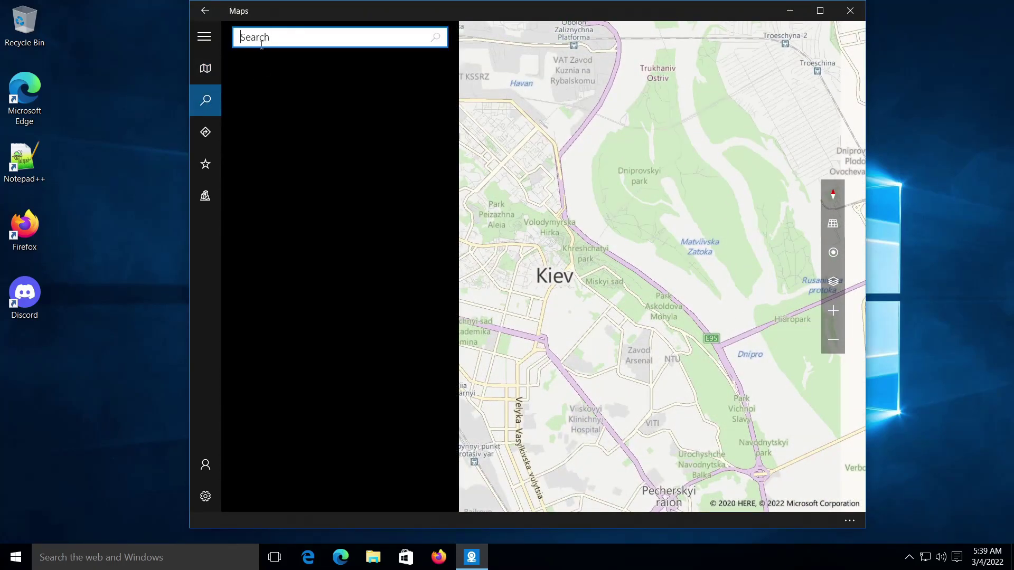
{"action": "type", "text": "g"}
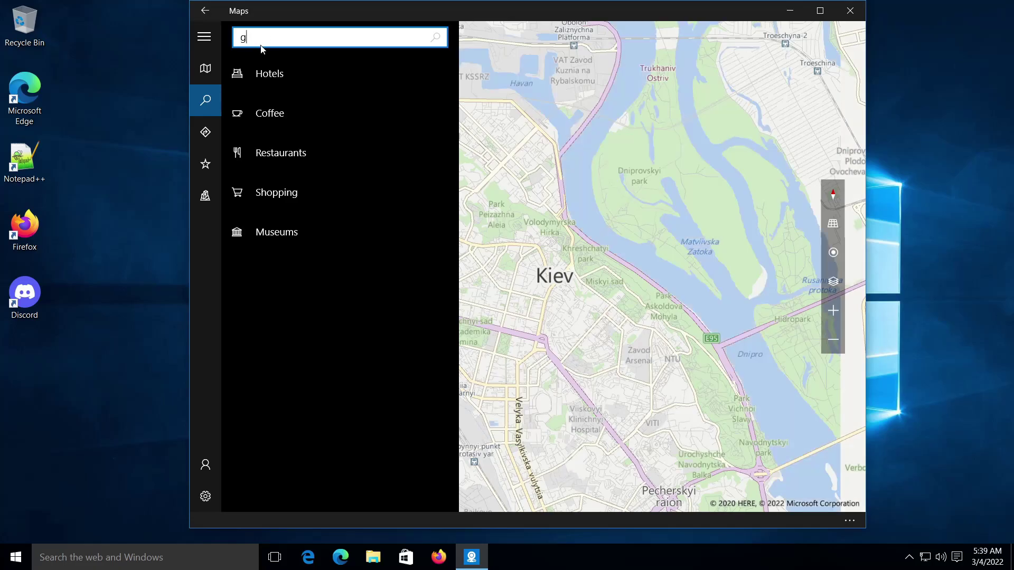
{"action": "type", "text": "rocery"}
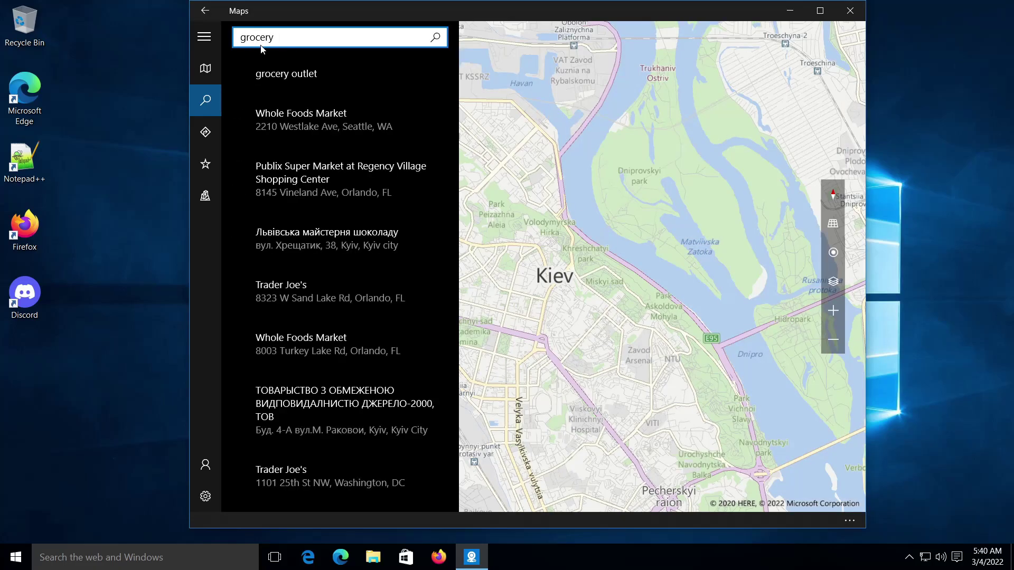
{"action": "type", "text": "  stores"}
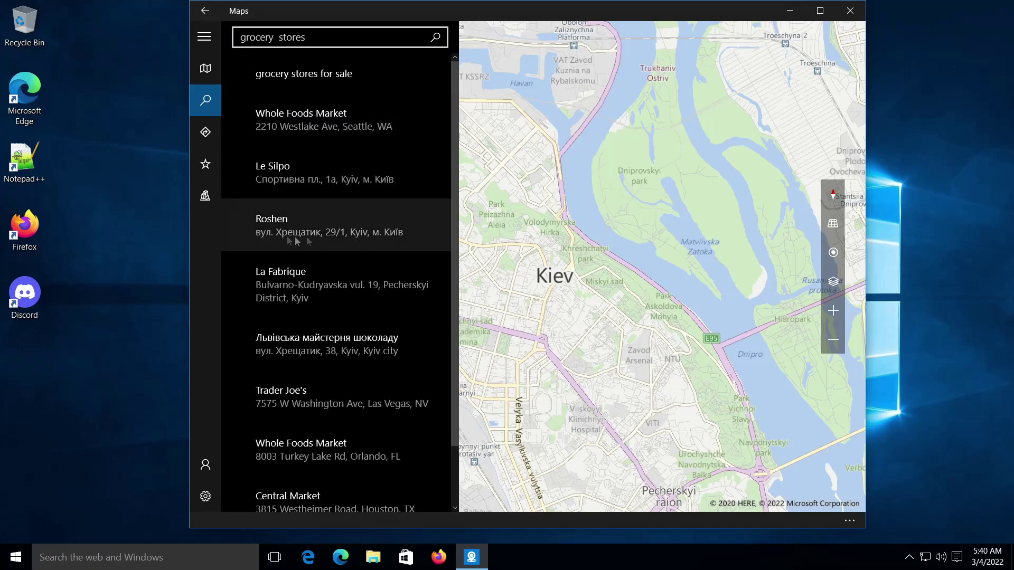
{"action": "left_click", "coordinate": [849, 9]}
{"action": "left_click_drag", "start_coordinate": [554, 117], "coordinate": [688, 296]}
Open Windows Feedback from the list of all apps, dismiss its sign-in dialog, and close the app
{"action": "key", "text": "super"}
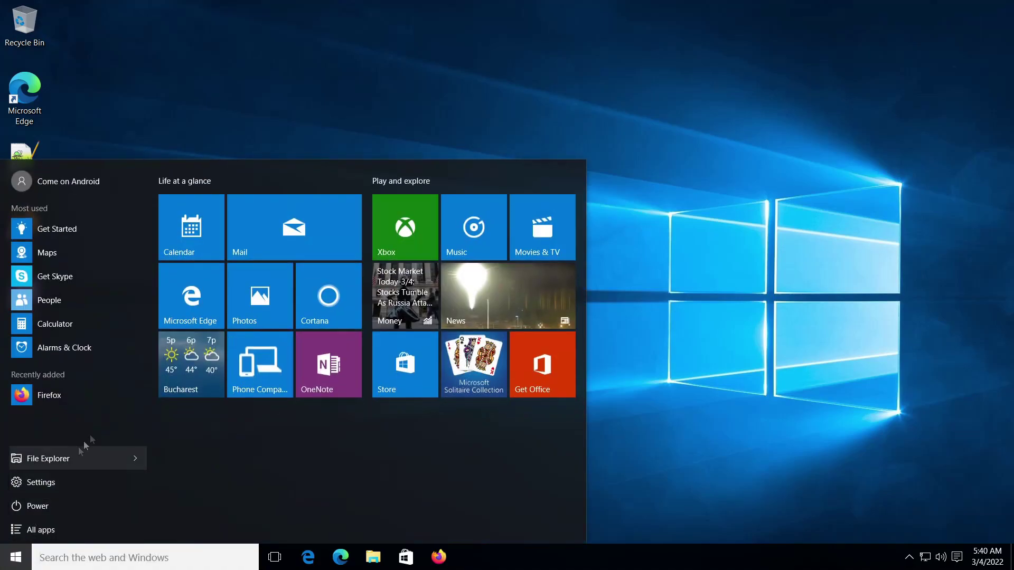
{"action": "left_click", "coordinate": [48, 529]}
{"action": "scroll", "coordinate": [50, 349], "scroll_direction": "down", "scroll_amount": 5}
{"action": "scroll", "coordinate": [50, 349], "scroll_direction": "down", "scroll_amount": 10}
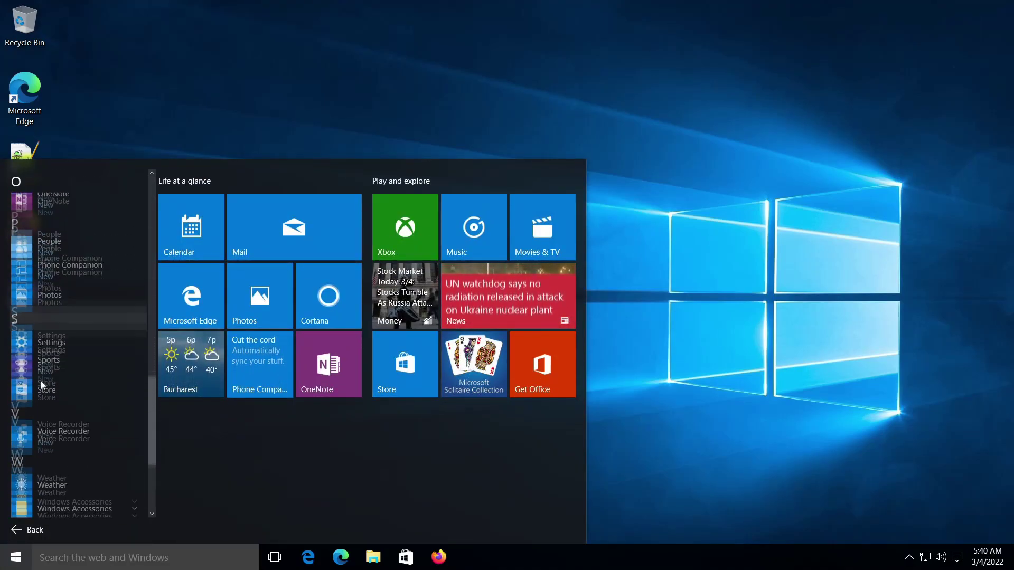
{"action": "left_click", "coordinate": [87, 388]}
{"action": "left_click", "coordinate": [74, 433]}
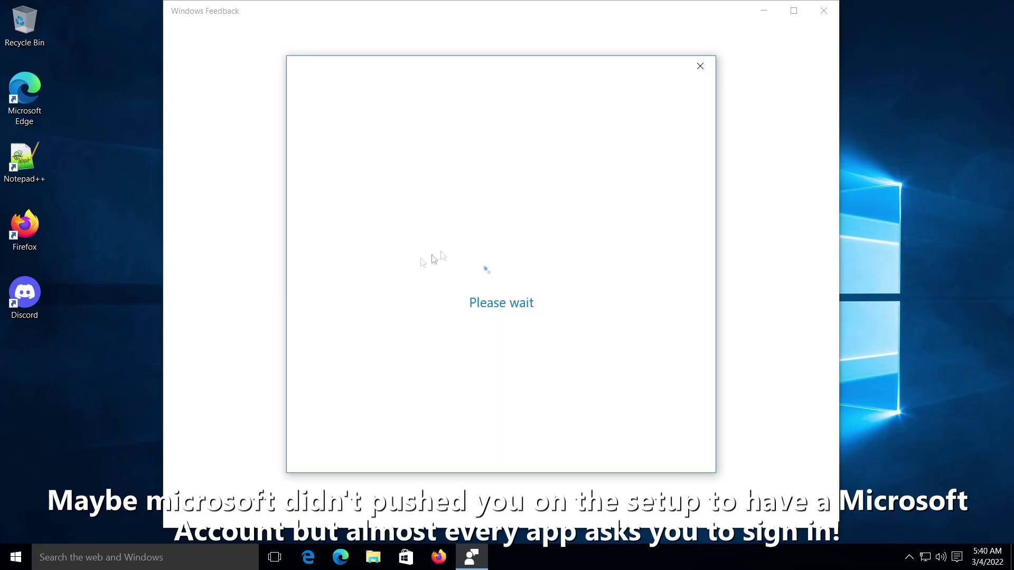
{"action": "left_click", "coordinate": [702, 65]}
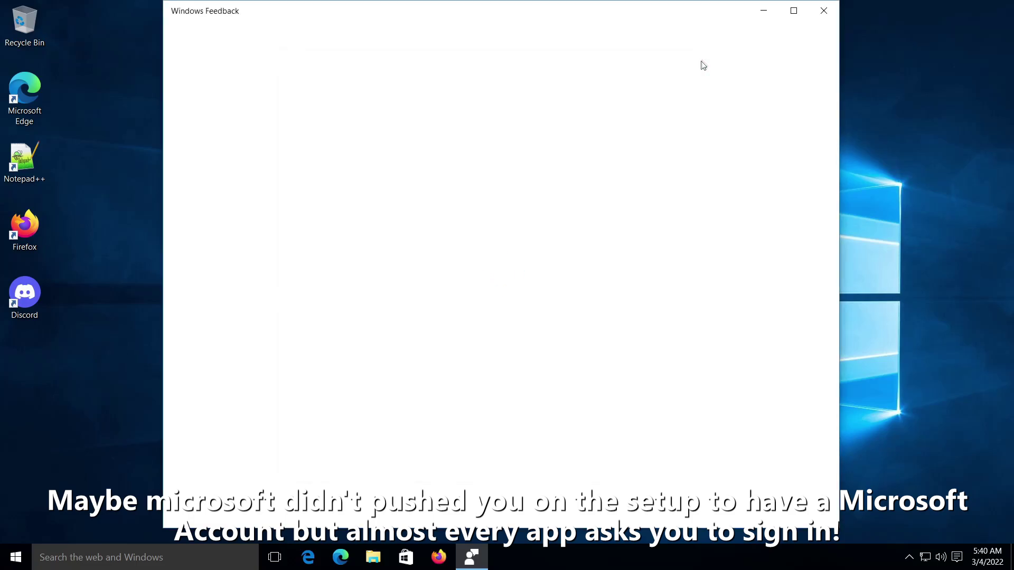
{"action": "left_click", "coordinate": [824, 16]}
Open the Camera app from the list of all apps, dismiss its message, and close it
{"action": "left_click", "coordinate": [16, 557]}
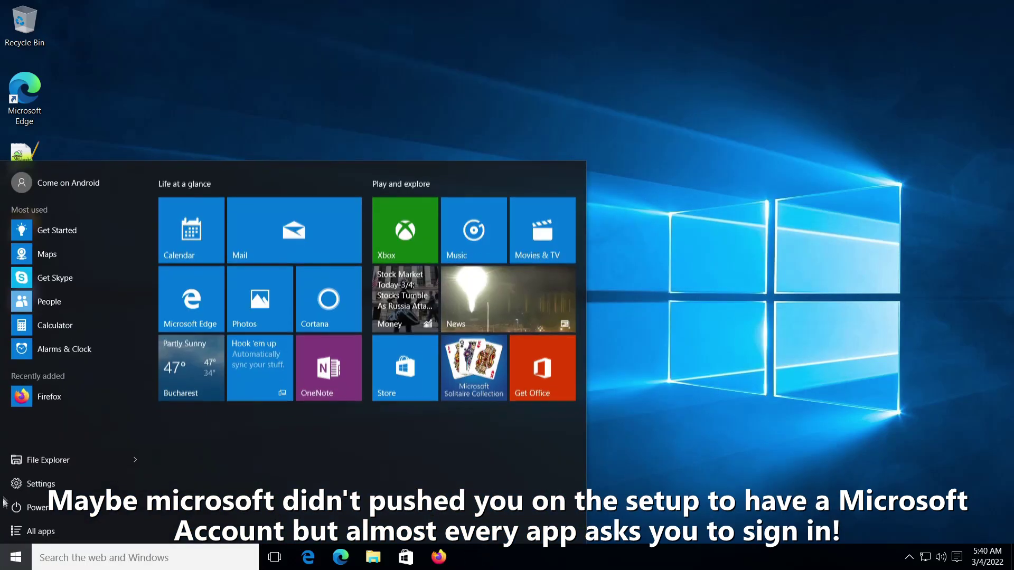
{"action": "left_click", "coordinate": [35, 531]}
{"action": "scroll", "coordinate": [61, 239], "scroll_direction": "down", "scroll_amount": 3}
{"action": "left_click", "coordinate": [61, 241]}
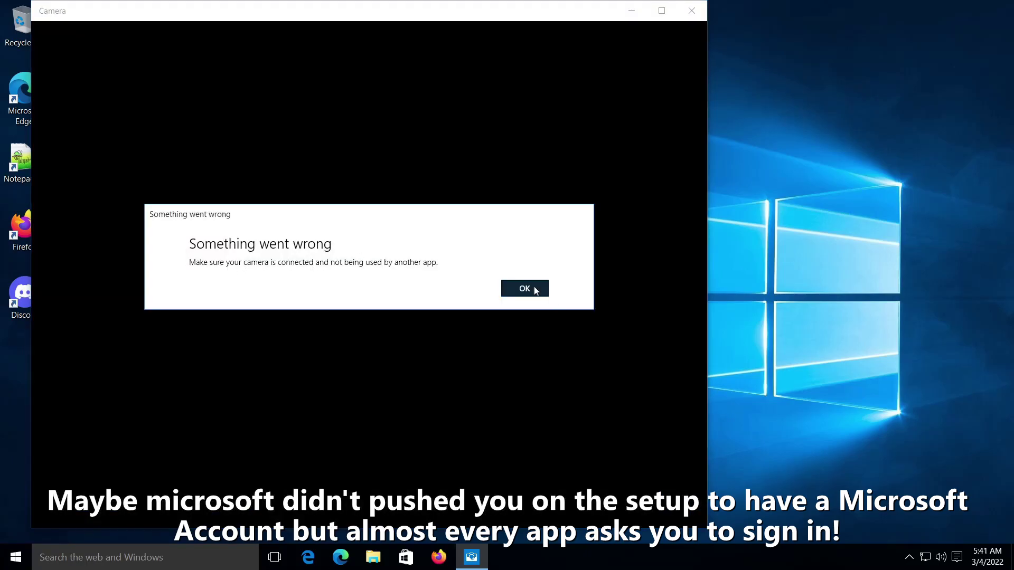
{"action": "left_click", "coordinate": [524, 288]}
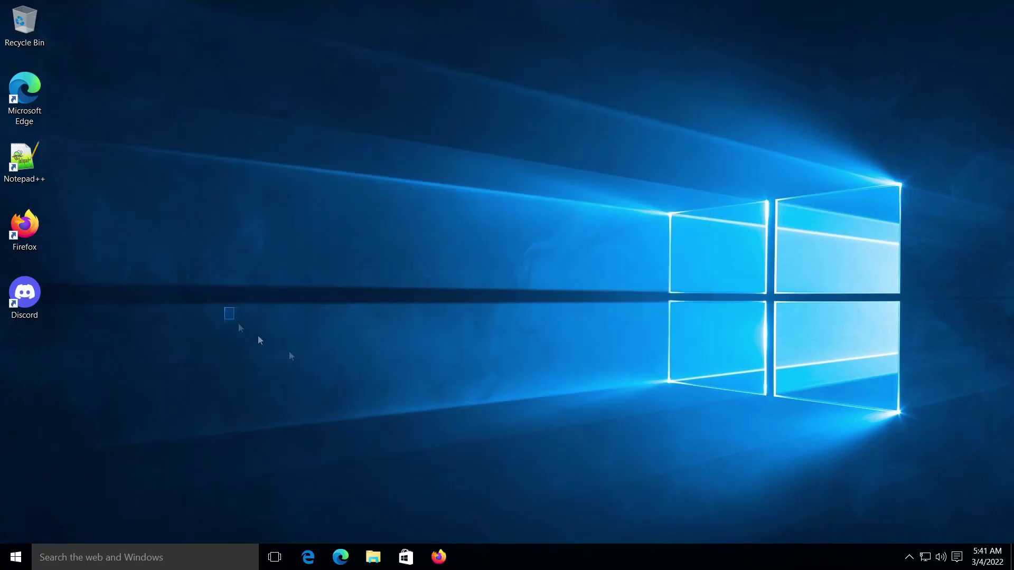
Open Calculator, try out its number keys and menu, and close it
{"action": "key", "text": "super"}
{"action": "left_click", "coordinate": [59, 323]}
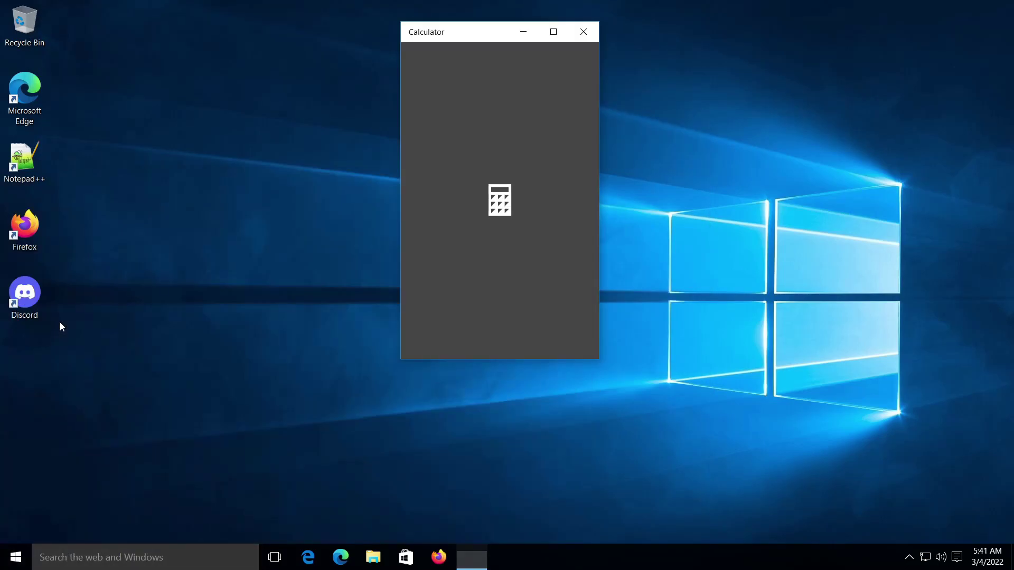
{"action": "key", "text": "super"}
{"action": "left_click", "coordinate": [79, 302]}
{"action": "type", "text": "4"}
{"action": "left_click", "coordinate": [546, 325]}
{"action": "left_click", "coordinate": [535, 299]}
{"action": "left_click", "coordinate": [443, 80]}
{"action": "left_click", "coordinate": [448, 112]}
{"action": "left_click", "coordinate": [452, 324]}
{"action": "left_click", "coordinate": [507, 325]}
{"action": "left_click", "coordinate": [473, 357]}
{"action": "left_click", "coordinate": [623, 53]}
Set the display size of text, apps and other items to 175%, apply it, and sign out of Windows
{"action": "right_click", "coordinate": [391, 111]}
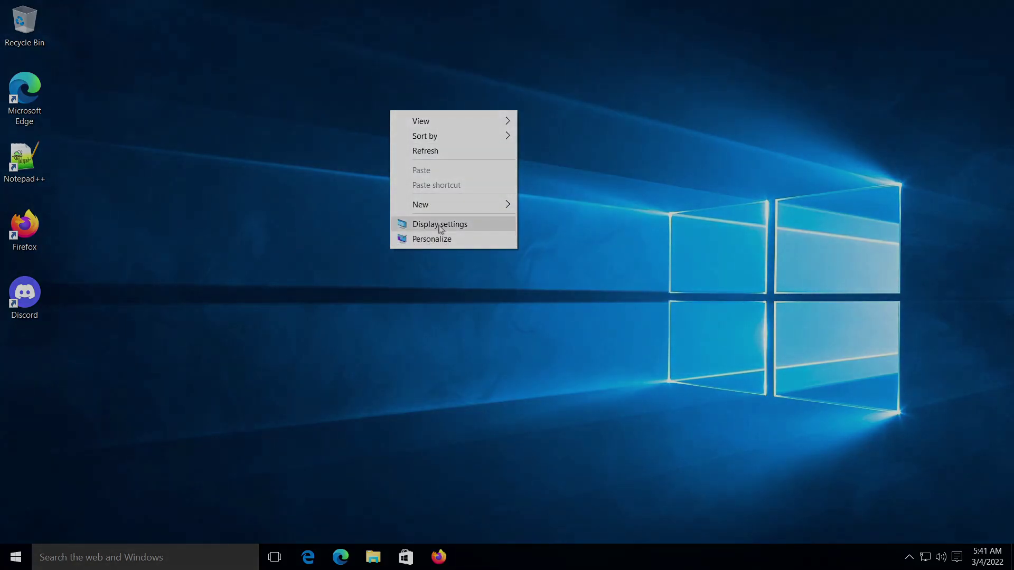
{"action": "left_click", "coordinate": [441, 226]}
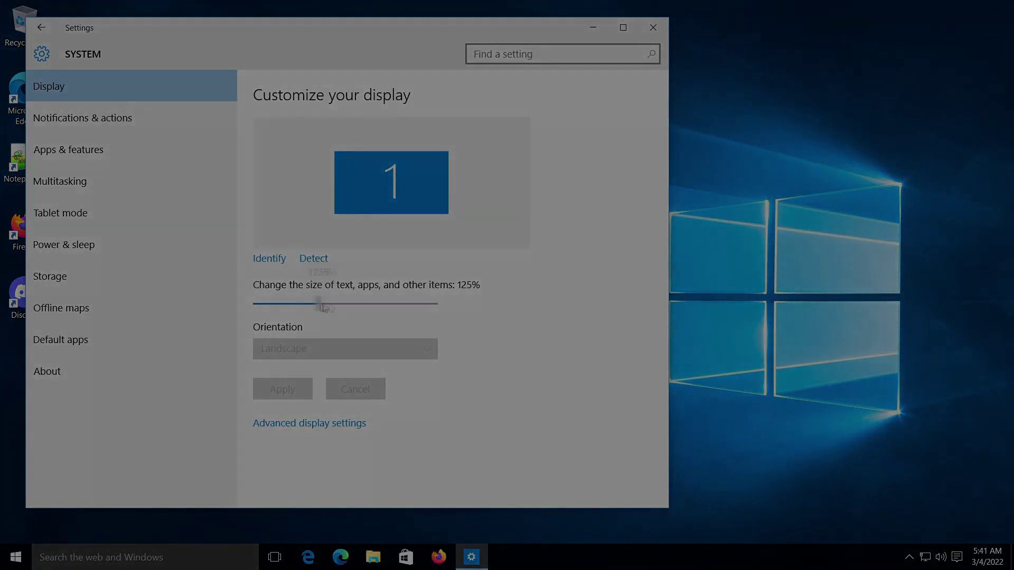
{"action": "left_click_drag", "start_coordinate": [324, 308], "coordinate": [438, 305]}
{"action": "left_click", "coordinate": [283, 390]}
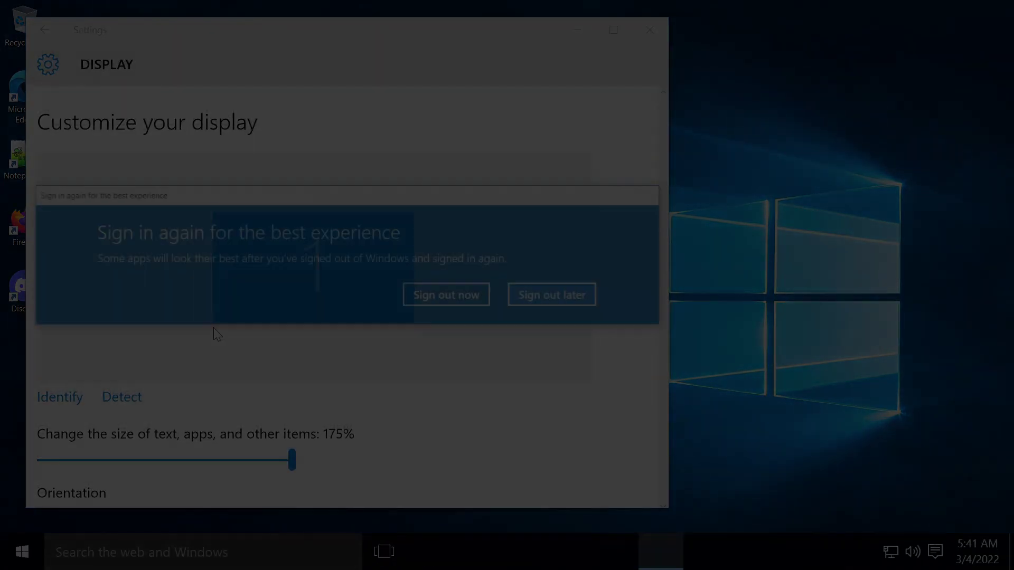
{"action": "left_click", "coordinate": [447, 295]}
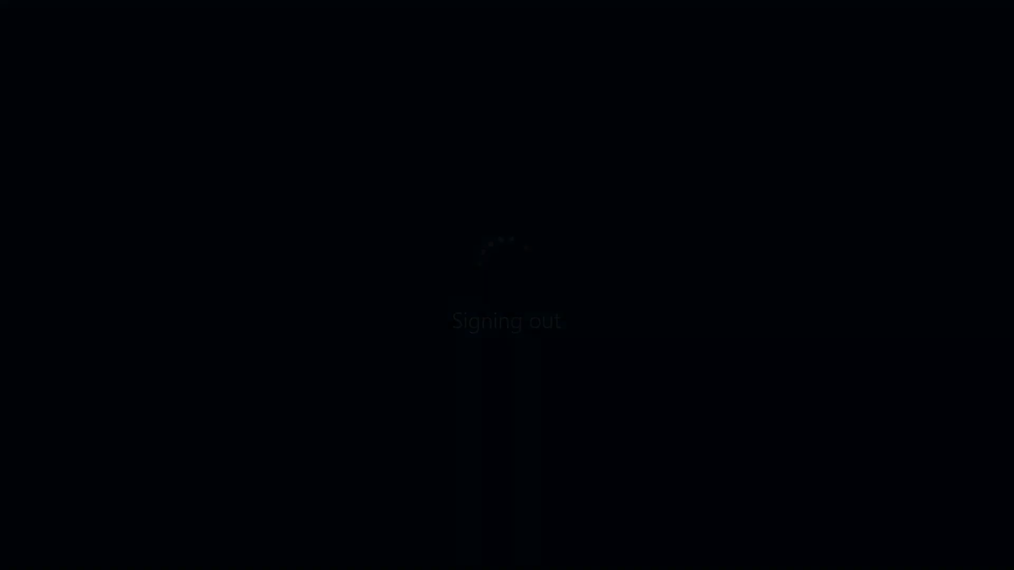